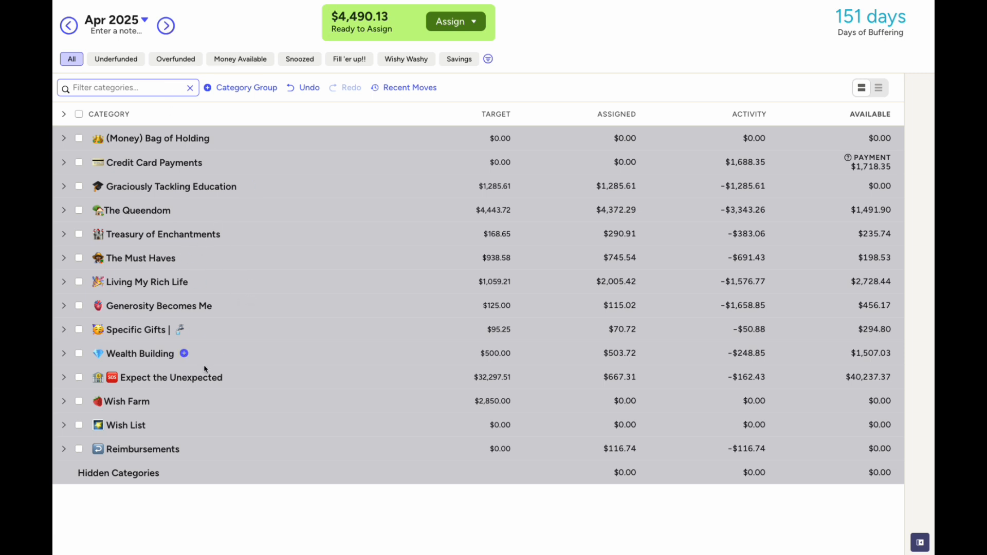
Expand all April groups, fold Wish Farm, Wish List and Reimbursements, then switch to May 2025
{"action": "left_click", "coordinate": [63, 113]}
{"action": "scroll", "coordinate": [359, 273], "scroll_direction": "down", "scroll_amount": 20}
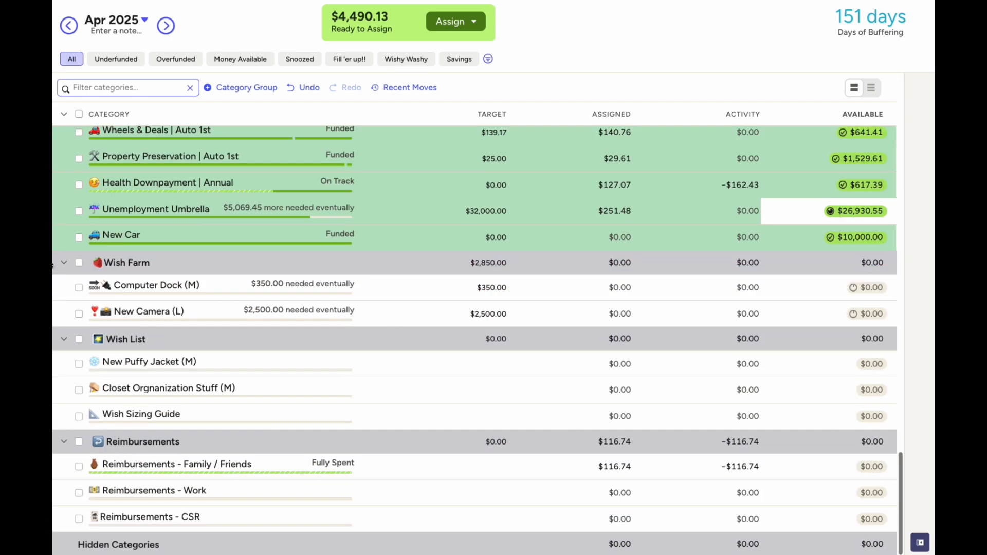
{"action": "left_click", "coordinate": [64, 263]}
{"action": "left_click", "coordinate": [64, 339]}
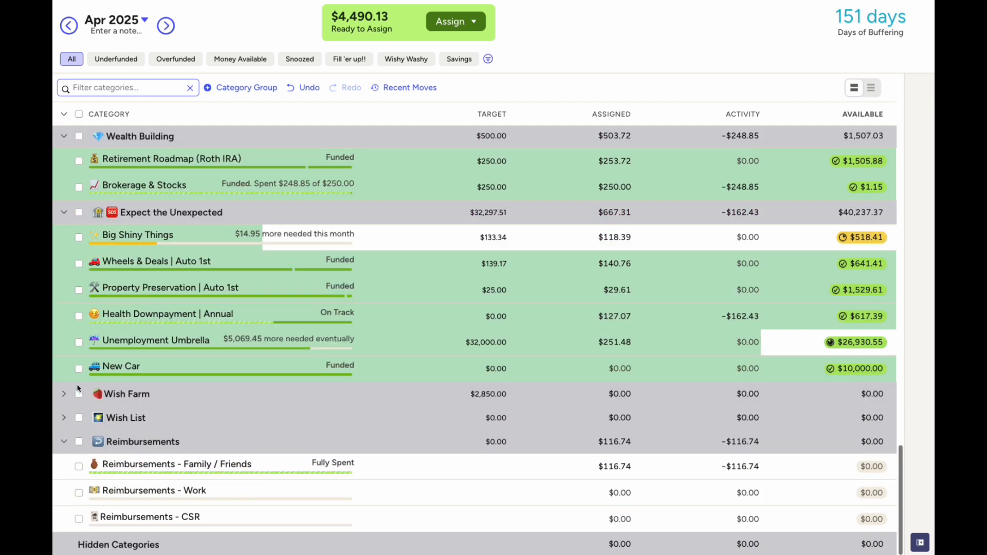
{"action": "left_click", "coordinate": [64, 442]}
{"action": "scroll", "coordinate": [234, 349], "scroll_direction": "up", "scroll_amount": 20}
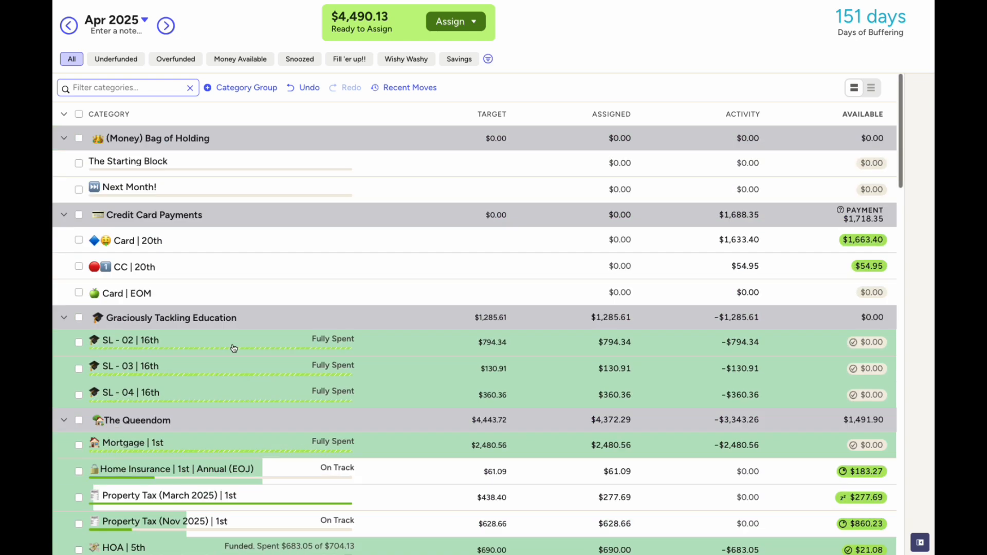
{"action": "left_click", "coordinate": [163, 28]}
Assign $794.34 to SL - 02, $130.91 to SL - 03 and $360.36 to SL - 04
{"action": "left_click", "coordinate": [64, 138]}
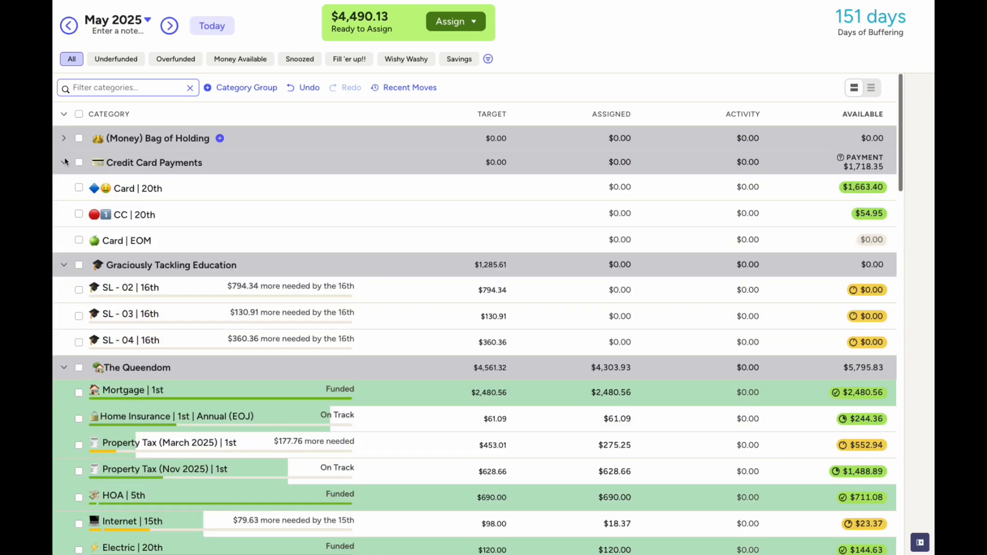
{"action": "left_click", "coordinate": [63, 163]}
{"action": "left_click", "coordinate": [556, 214]}
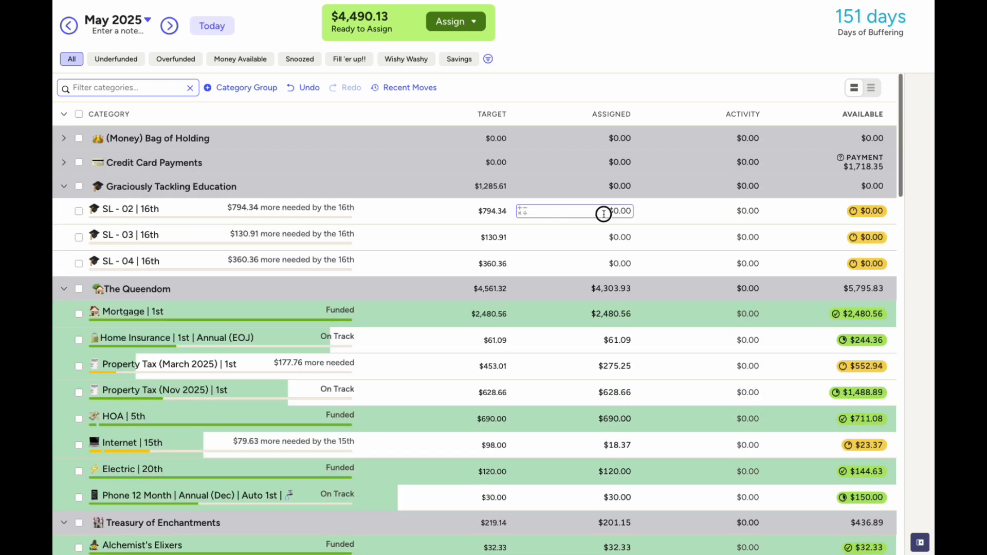
{"action": "type", "text": "794.34"}
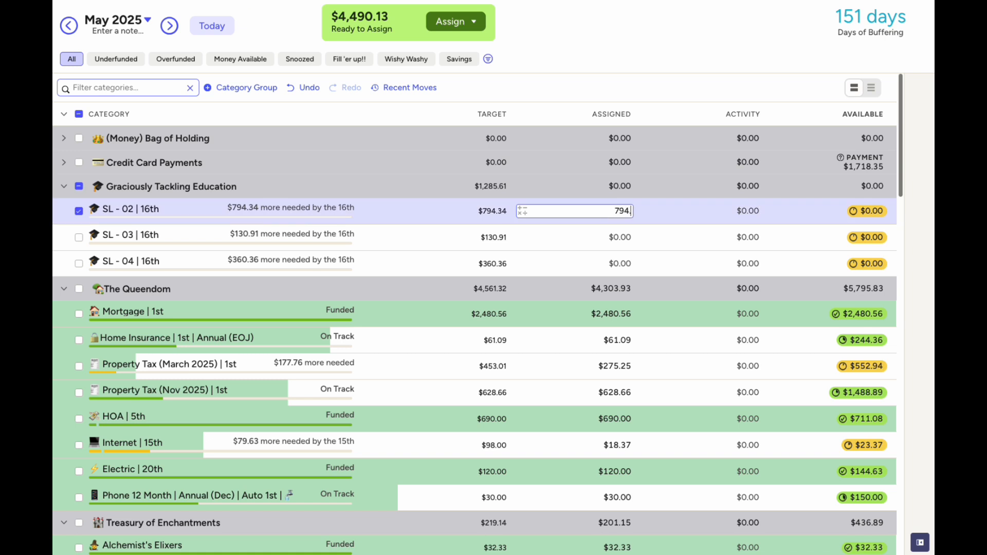
{"action": "left_click", "coordinate": [614, 236]}
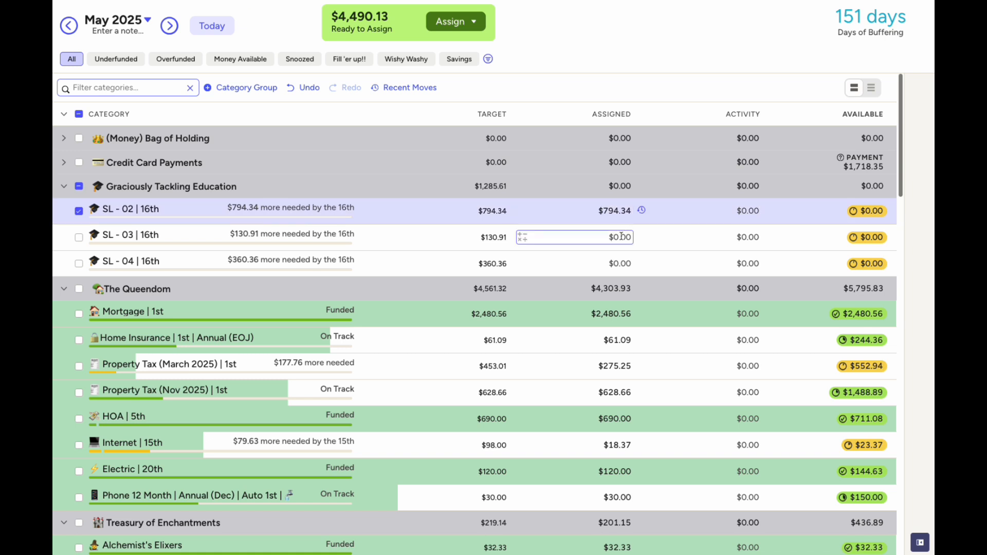
{"action": "type", "text": "130.91"}
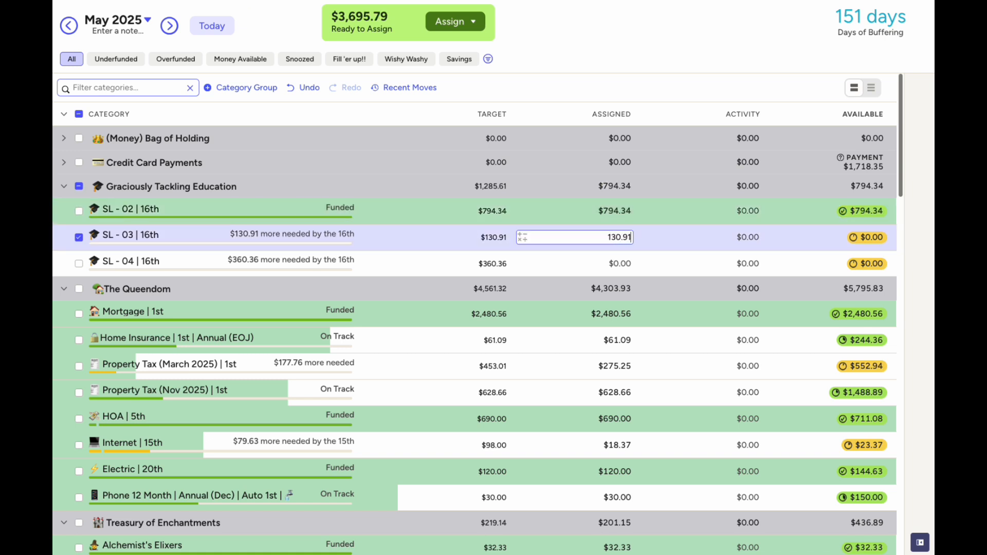
{"action": "left_click", "coordinate": [619, 265]}
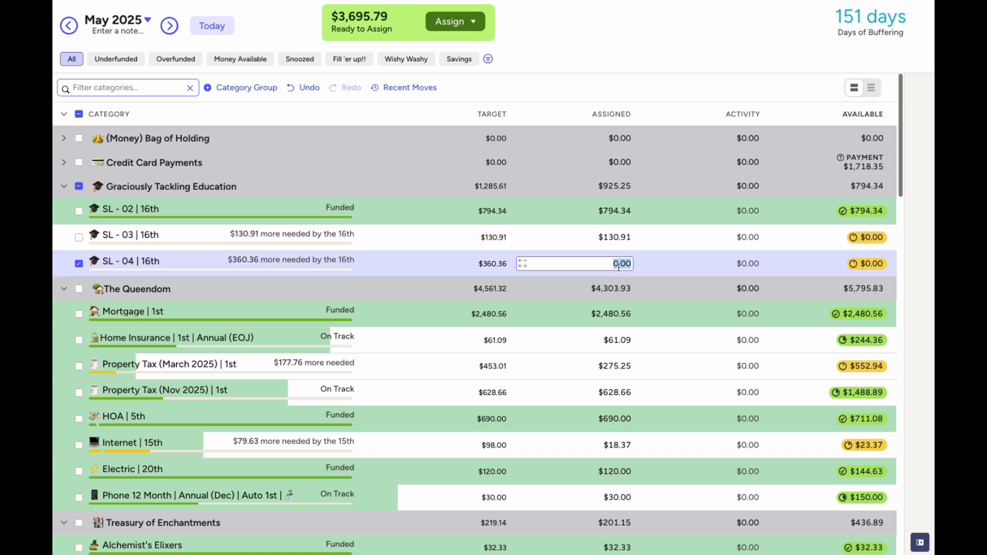
{"action": "type", "text": "360.36"}
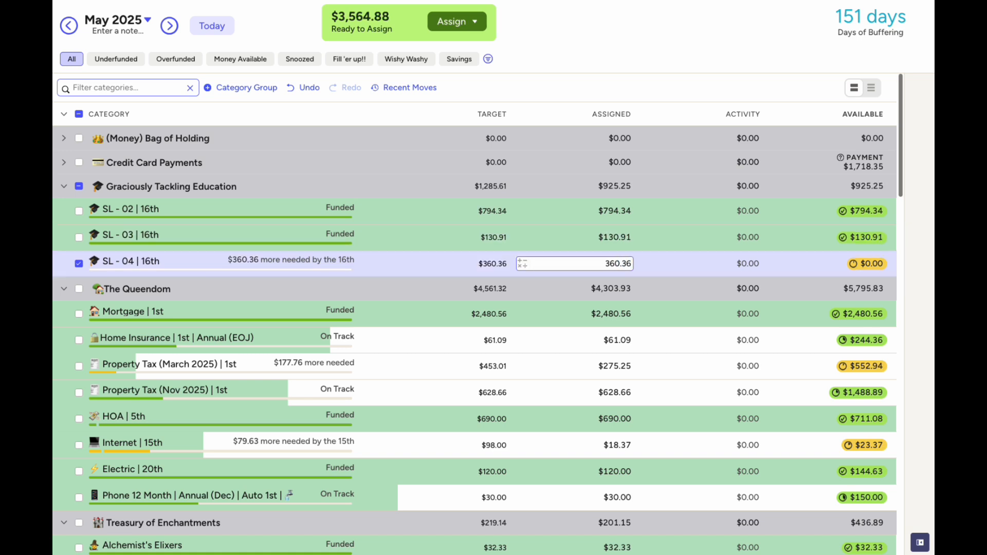
{"action": "key", "text": "Return"}
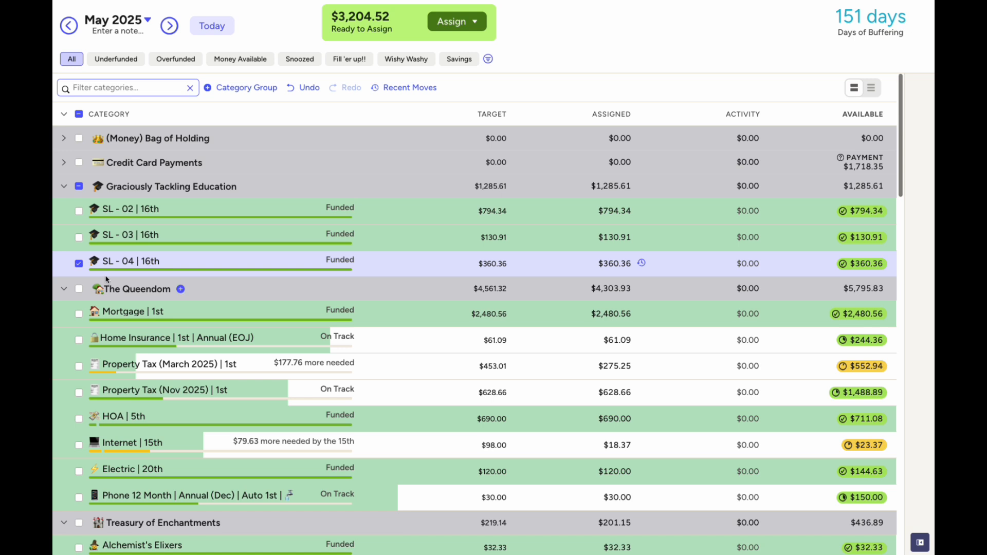
{"action": "left_click", "coordinate": [79, 263]}
{"action": "left_click", "coordinate": [65, 187]}
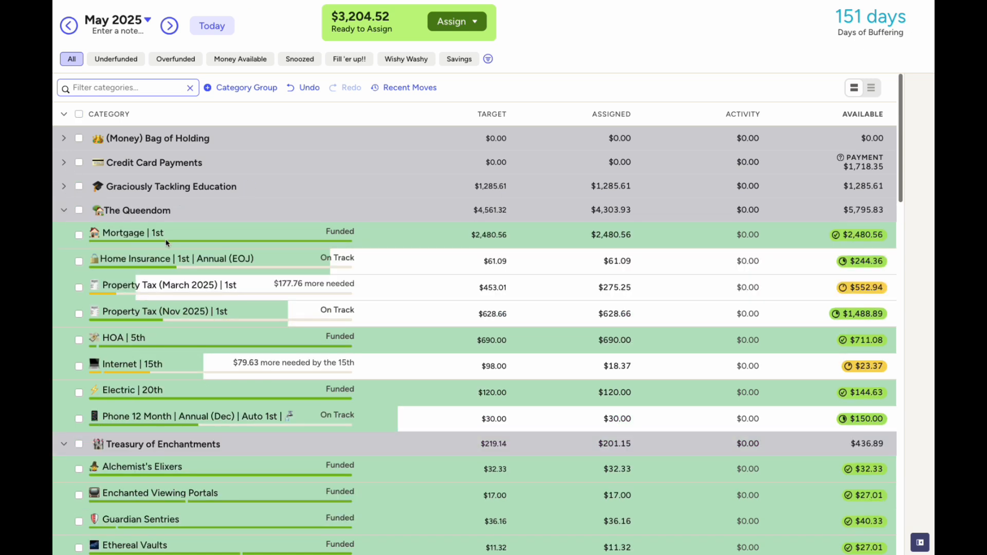
Check the Mortgage, Home Insurance, Property Tax and Internet assigned amounts, noting Internet's $98.00 target
{"action": "left_click", "coordinate": [570, 240]}
{"action": "left_click", "coordinate": [618, 260]}
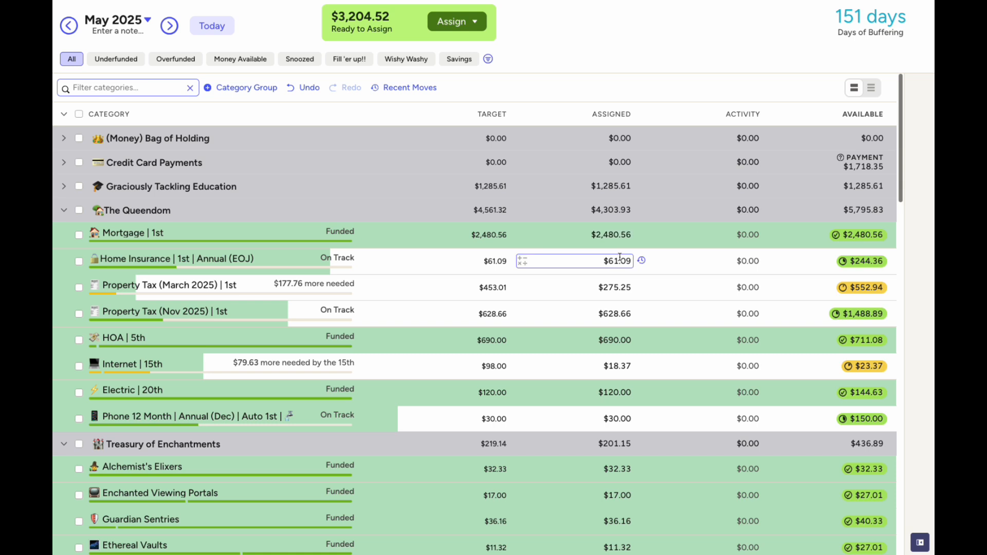
{"action": "left_click", "coordinate": [619, 290]}
{"action": "left_click", "coordinate": [615, 365]}
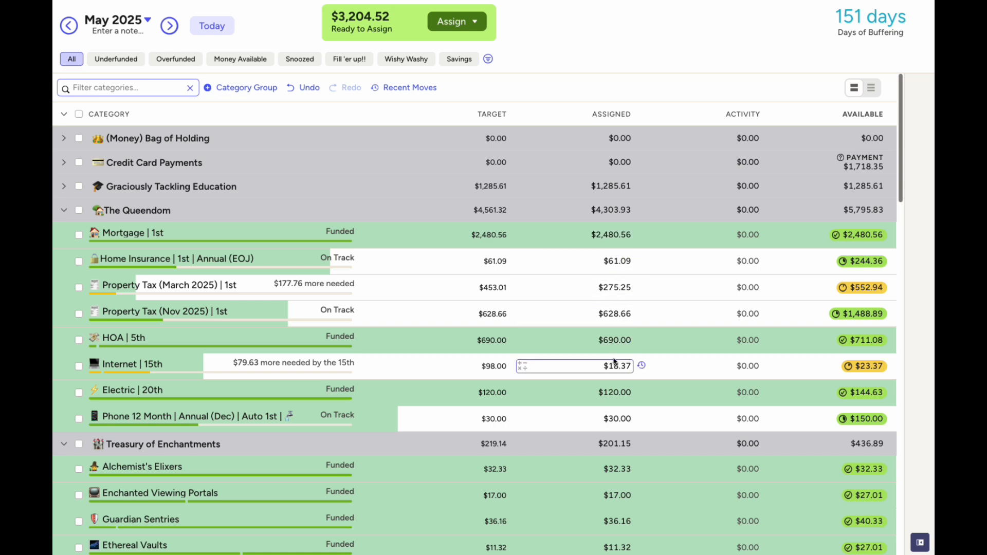
{"action": "left_click", "coordinate": [629, 311]}
{"action": "mouse_move", "coordinate": [856, 370]}
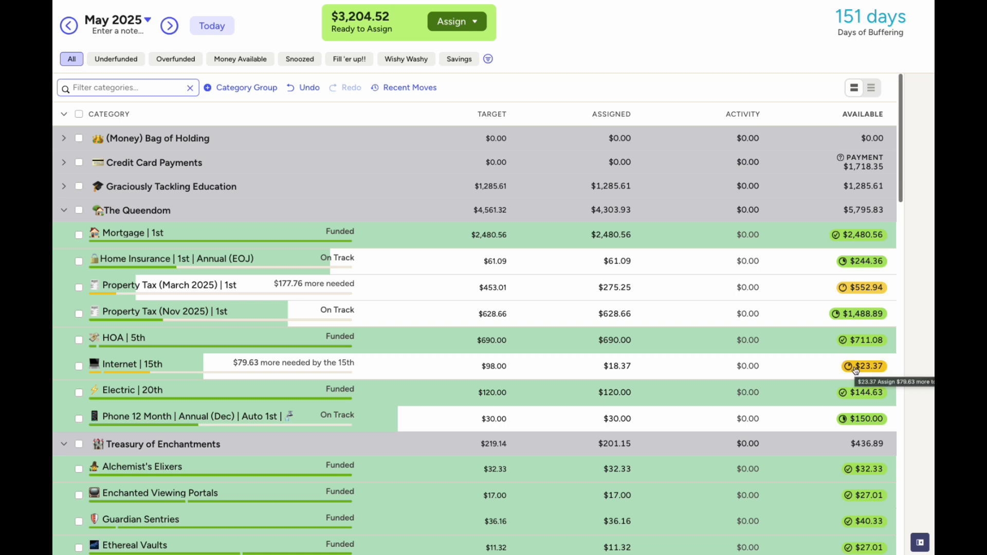
In April, move Internet's $5.00 Available balance to Ready to Assign, then go back to May
{"action": "left_click", "coordinate": [71, 27]}
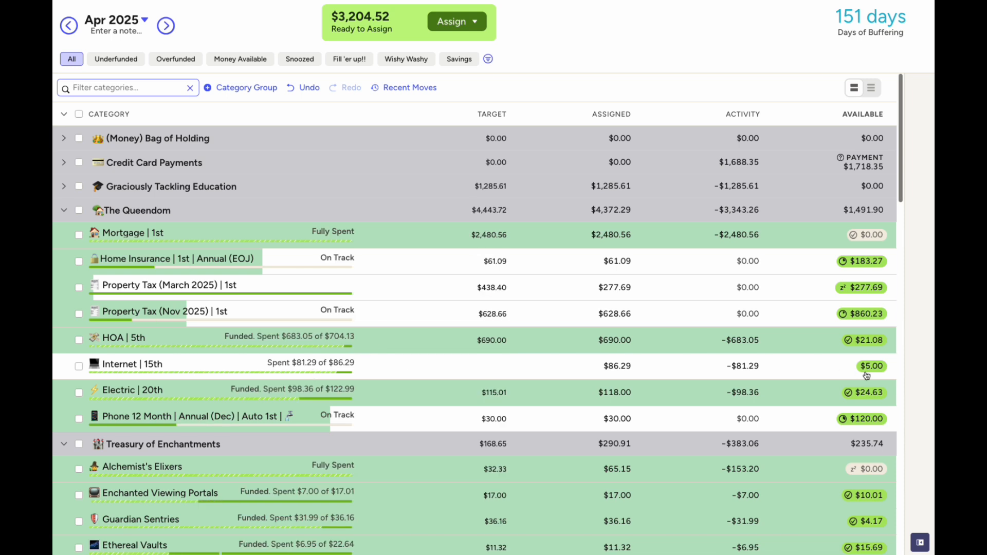
{"action": "mouse_move", "coordinate": [870, 374]}
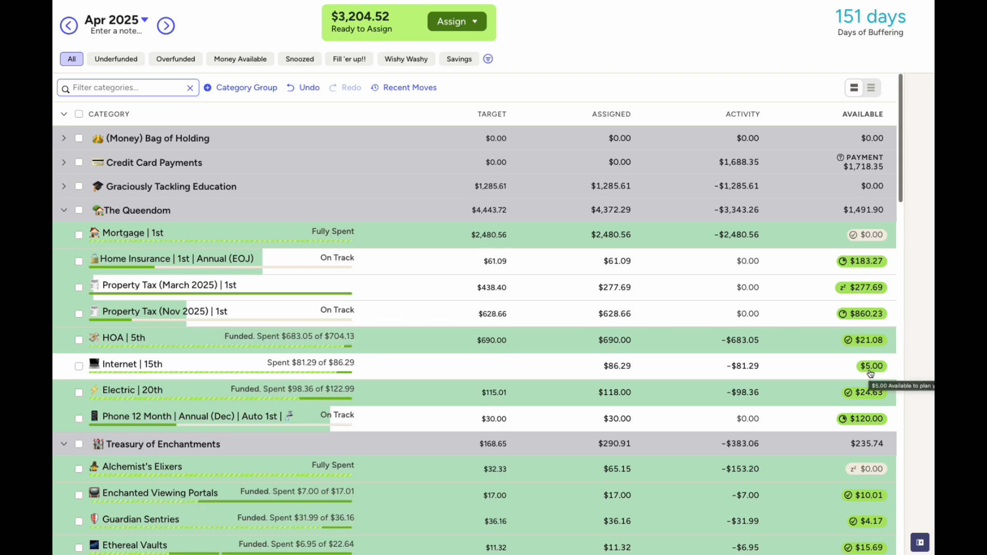
{"action": "left_click", "coordinate": [871, 367]}
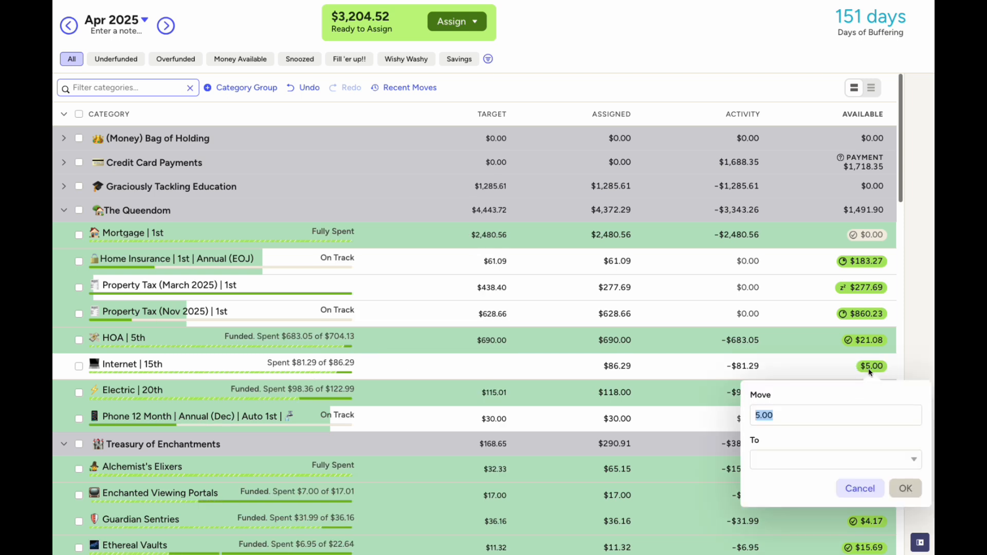
{"action": "left_click", "coordinate": [864, 459]}
{"action": "left_click", "coordinate": [840, 257]}
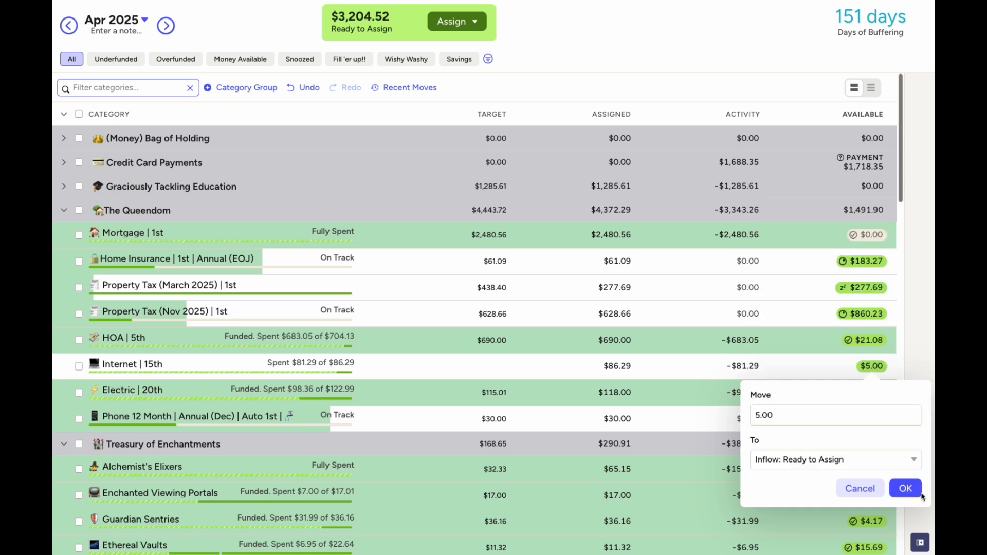
{"action": "left_click", "coordinate": [905, 489]}
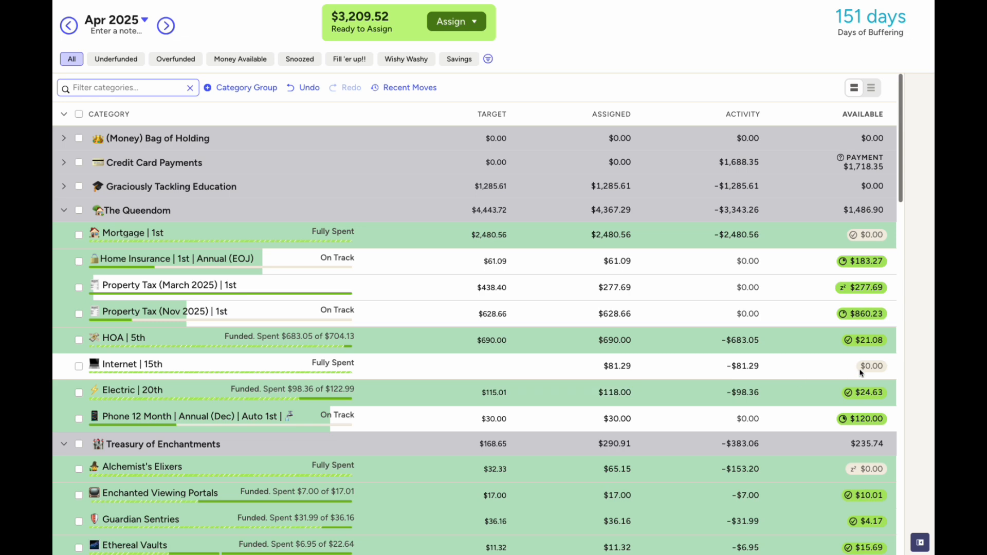
{"action": "left_click", "coordinate": [165, 25]}
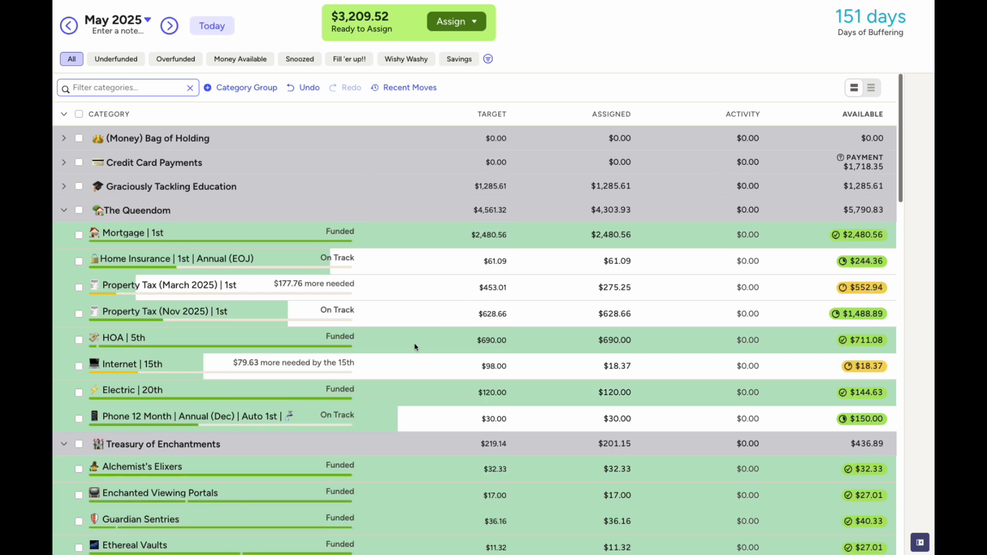
Review Internet's target details and set its May assignment to $98.00
{"action": "left_click", "coordinate": [615, 366]}
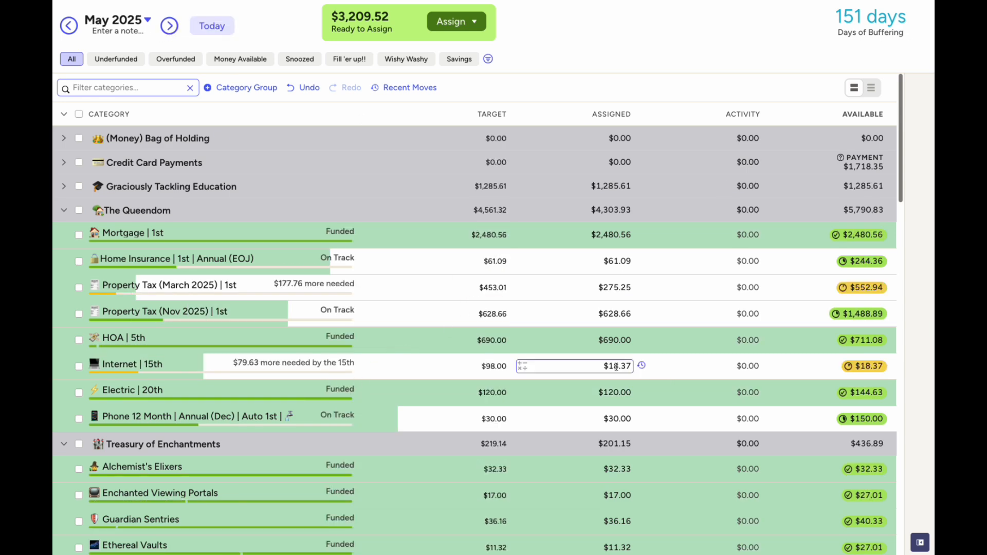
{"action": "left_click", "coordinate": [235, 378]}
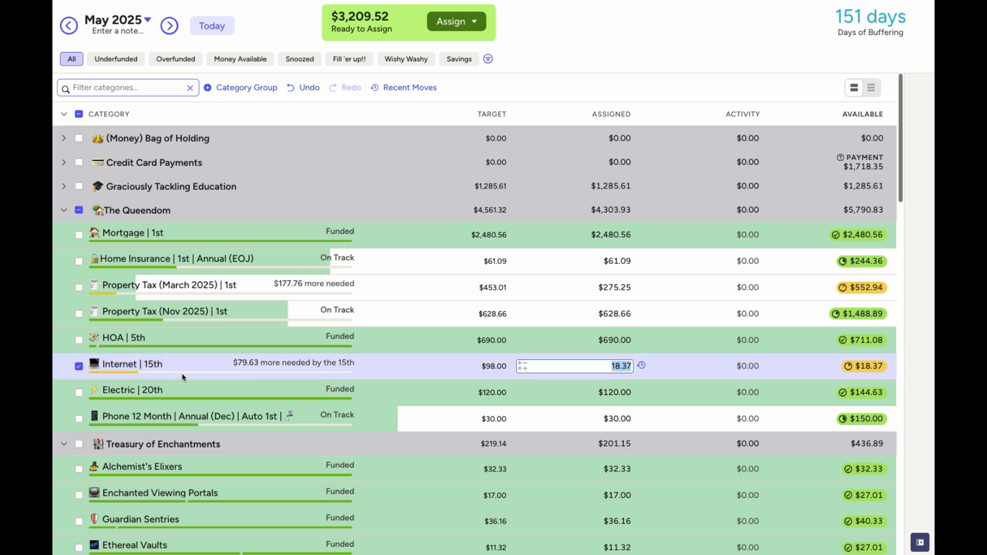
{"action": "left_click", "coordinate": [920, 542]}
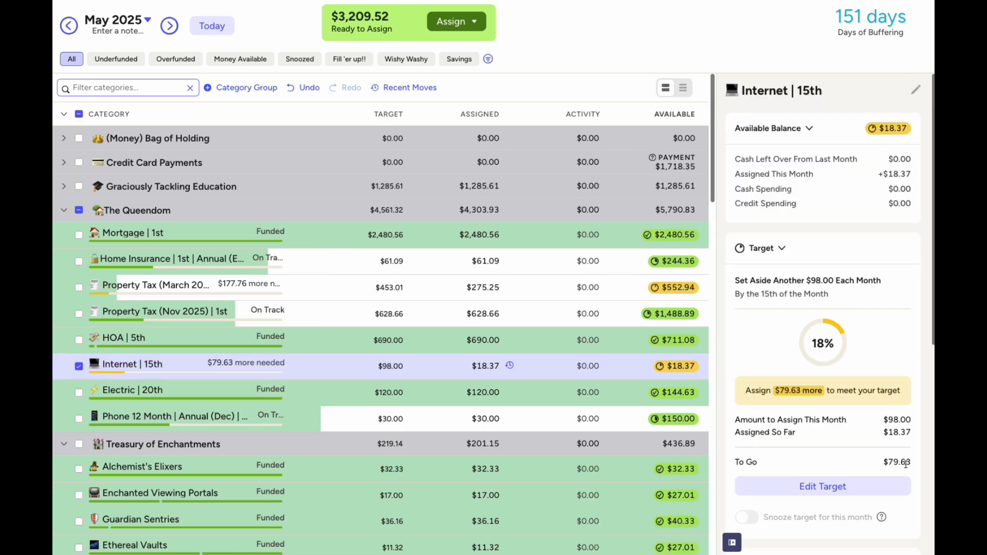
{"action": "left_click", "coordinate": [498, 368]}
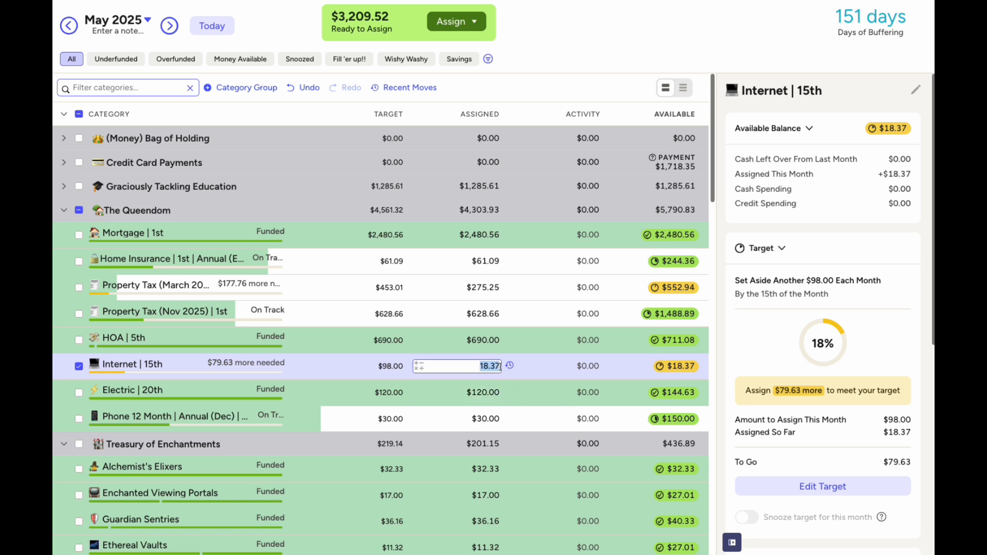
{"action": "type", "text": "98.00"}
{"action": "key", "text": "Return"}
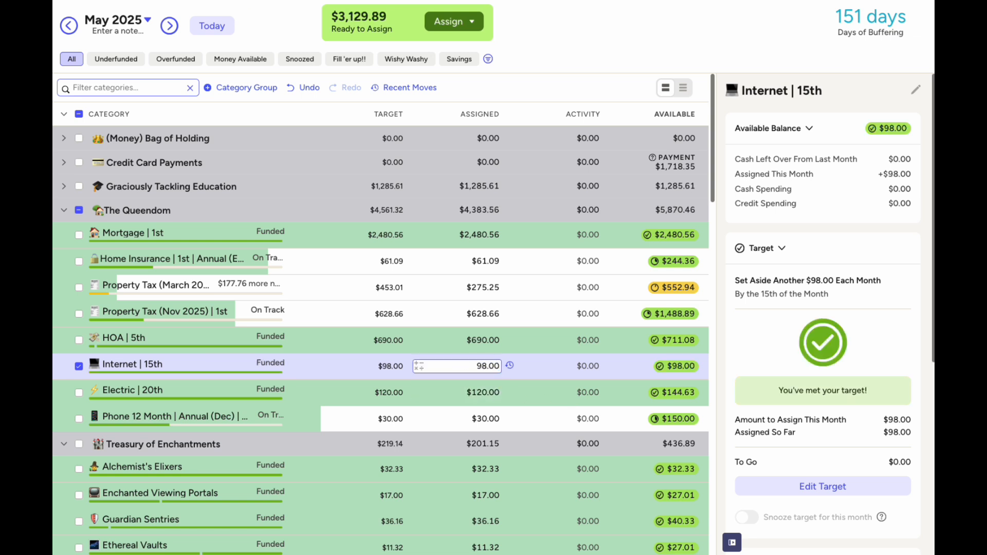
{"action": "left_click", "coordinate": [79, 367]}
{"action": "left_click", "coordinate": [471, 394]}
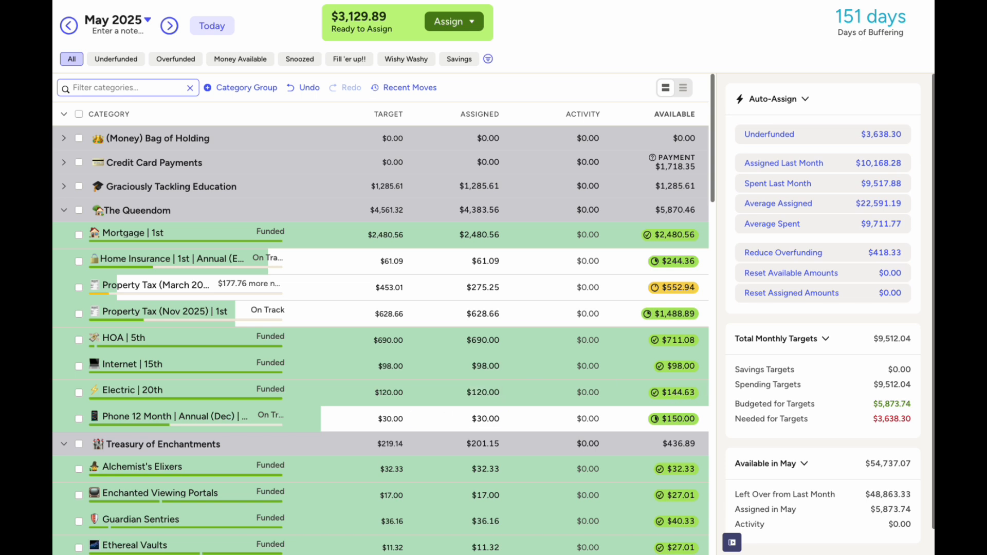
Review Electric's target, collapse The Queendom, and look over the Treasury of Enchantments assigned amounts
{"action": "left_click", "coordinate": [80, 389]}
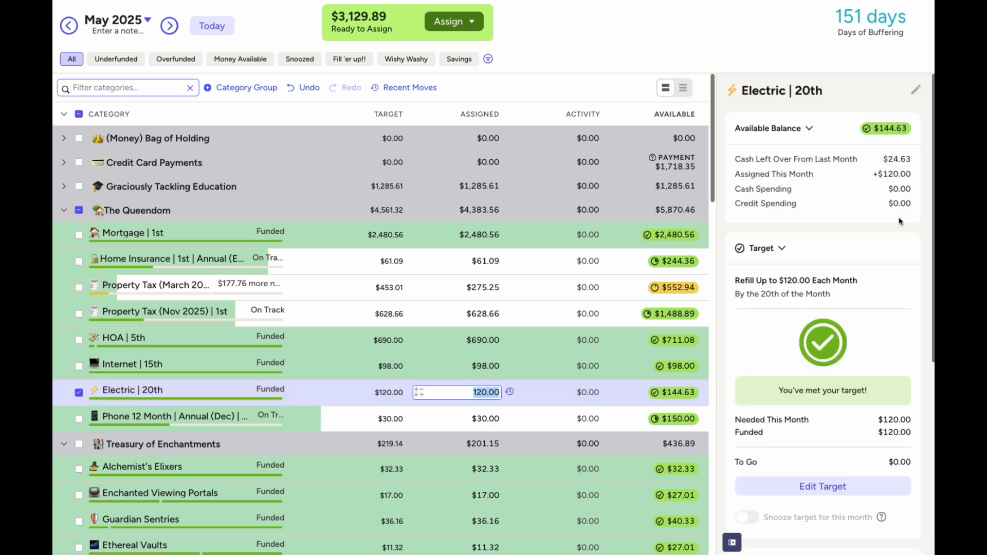
{"action": "left_click", "coordinate": [79, 393]}
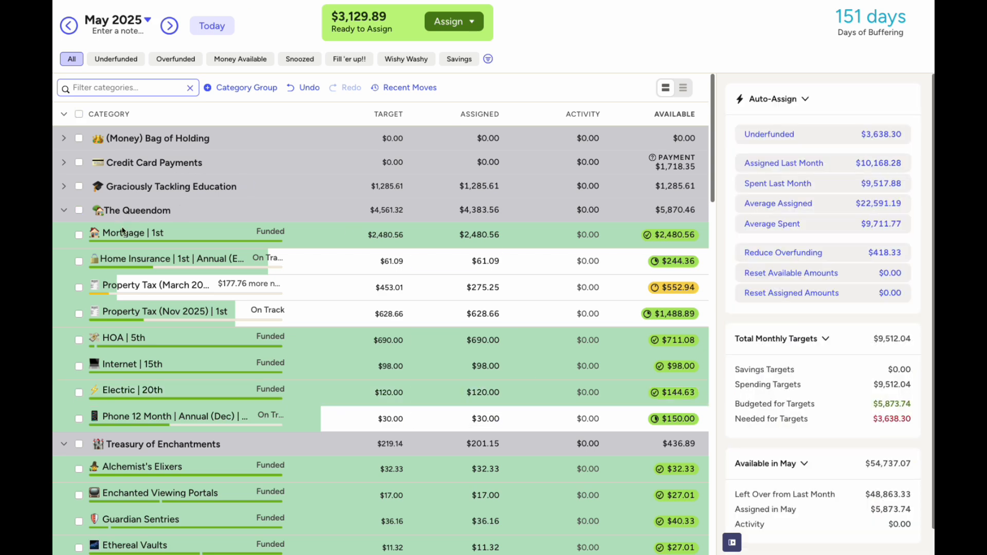
{"action": "left_click", "coordinate": [64, 210]}
{"action": "left_click", "coordinate": [488, 259]}
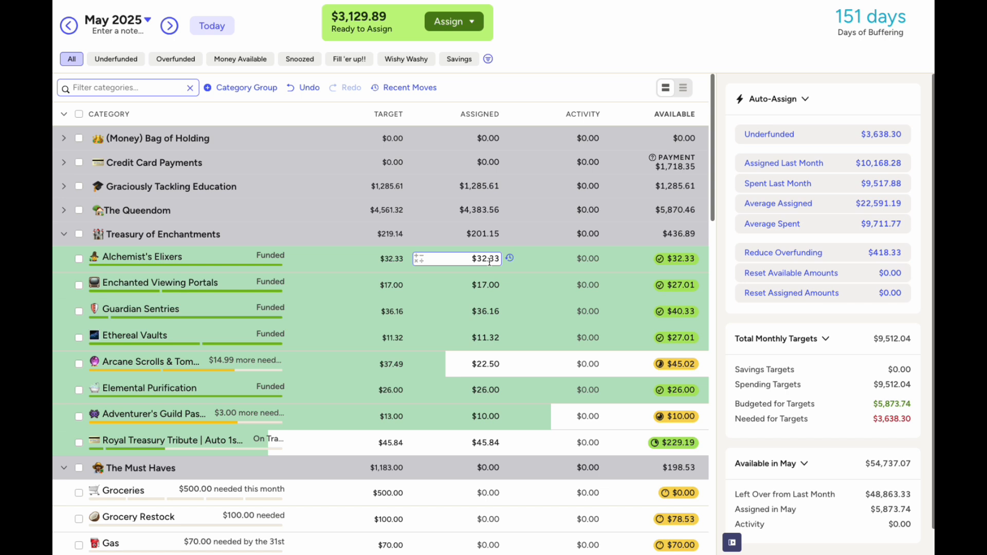
{"action": "left_click", "coordinate": [490, 286]}
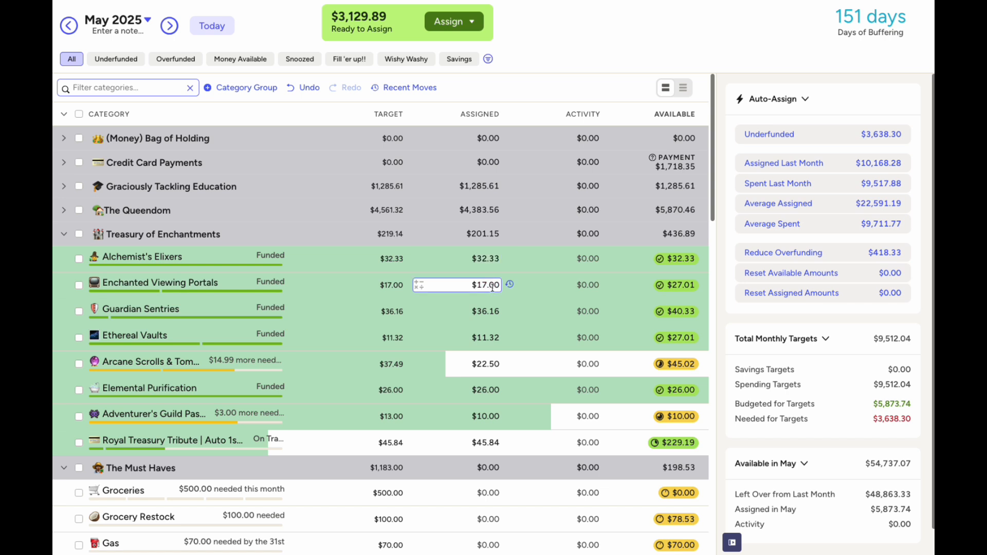
{"action": "left_click", "coordinate": [491, 311]}
{"action": "left_click", "coordinate": [491, 361]}
Add $14.99 to Arcane Scrolls & Tomes' $22.50, bringing it to $37.49
{"action": "left_click", "coordinate": [490, 360]}
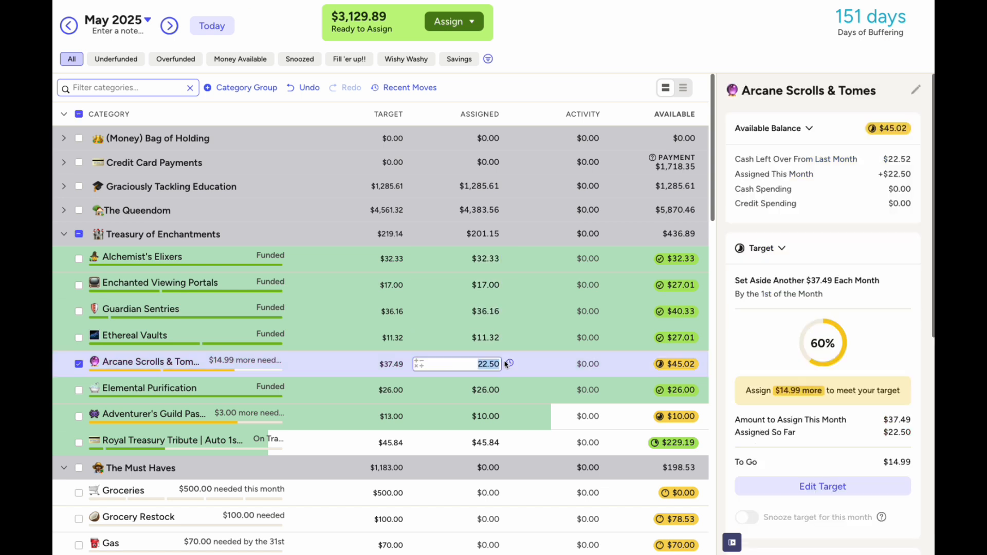
{"action": "key", "text": "Right"}
{"action": "type", "text": "+14.99"}
{"action": "key", "text": "Return"}
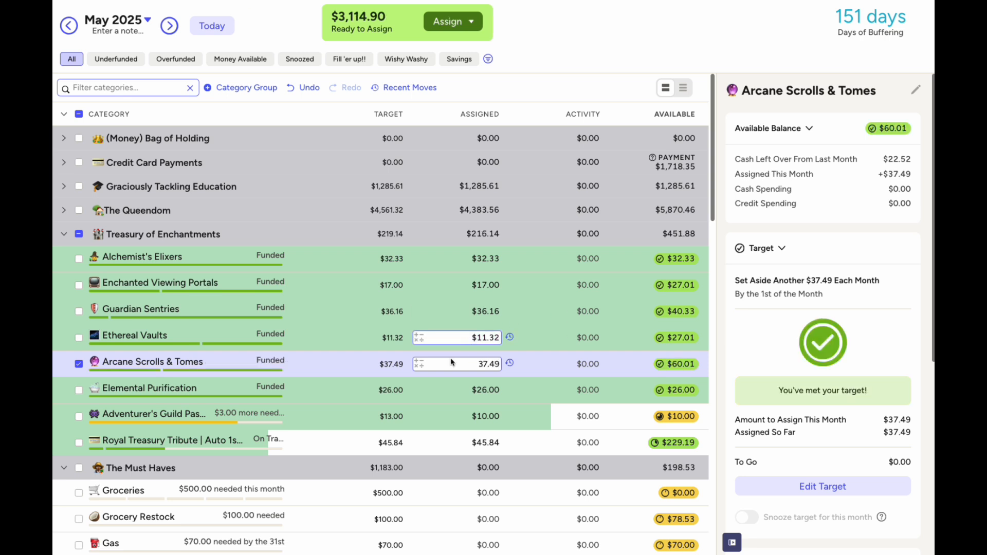
{"action": "left_click", "coordinate": [78, 364]}
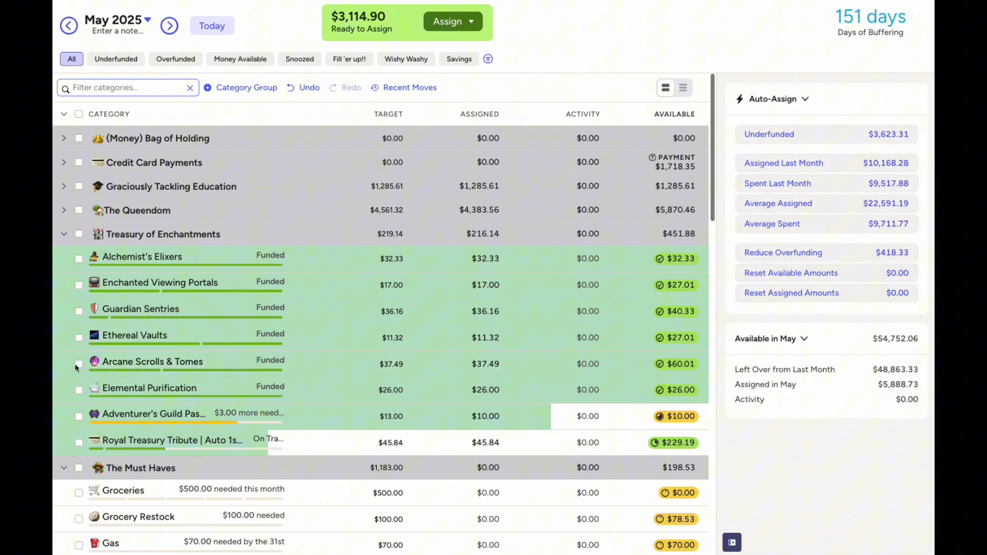
Add $3 to Adventurer's Guild Passes for a total of $13.00
{"action": "left_click", "coordinate": [473, 421]}
{"action": "key", "text": "Right"}
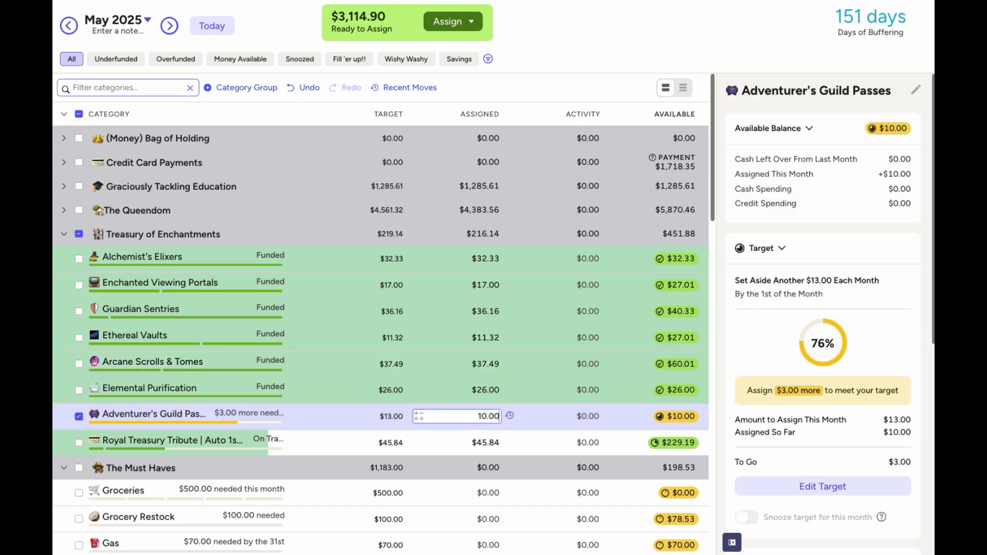
{"action": "type", "text": "+3"}
{"action": "key", "text": "Return"}
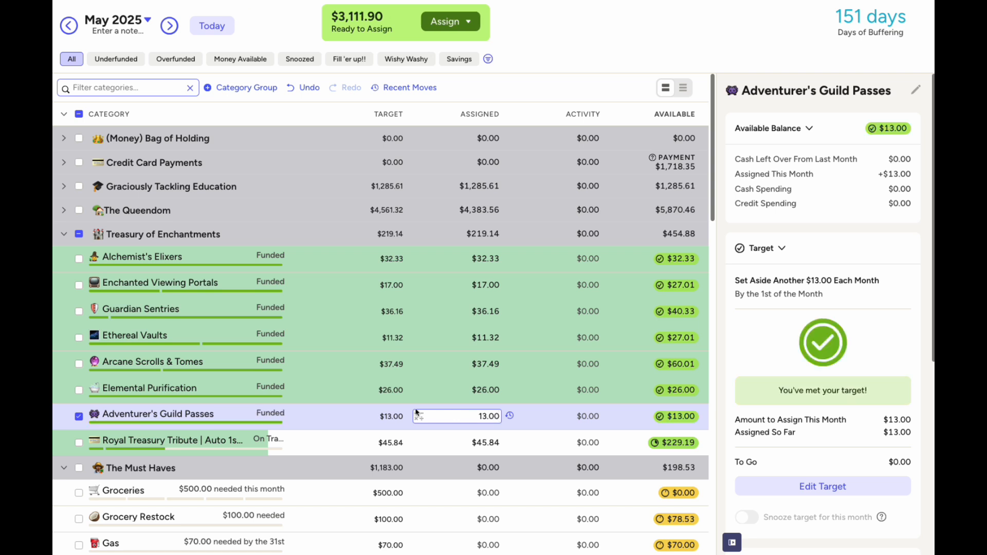
{"action": "left_click", "coordinate": [79, 416]}
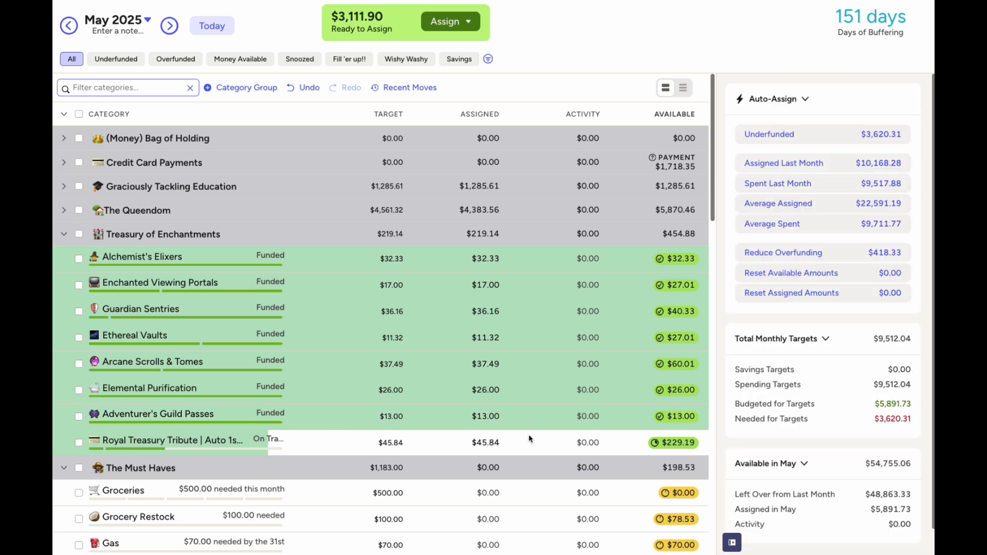
Assign $500 to Groceries and enter 100-78.53 ($21.47) for Grocery Restock
{"action": "left_click", "coordinate": [64, 234]}
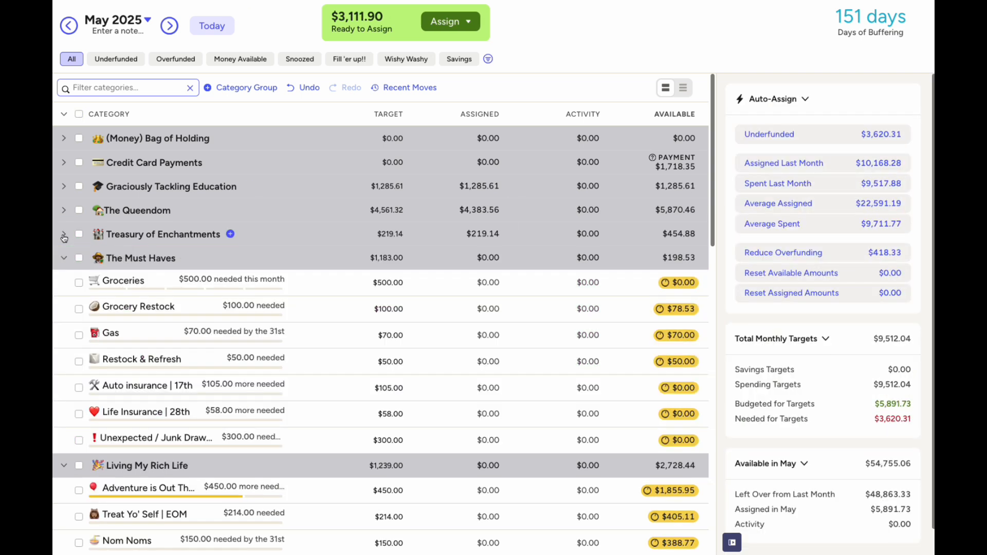
{"action": "left_click", "coordinate": [480, 281]}
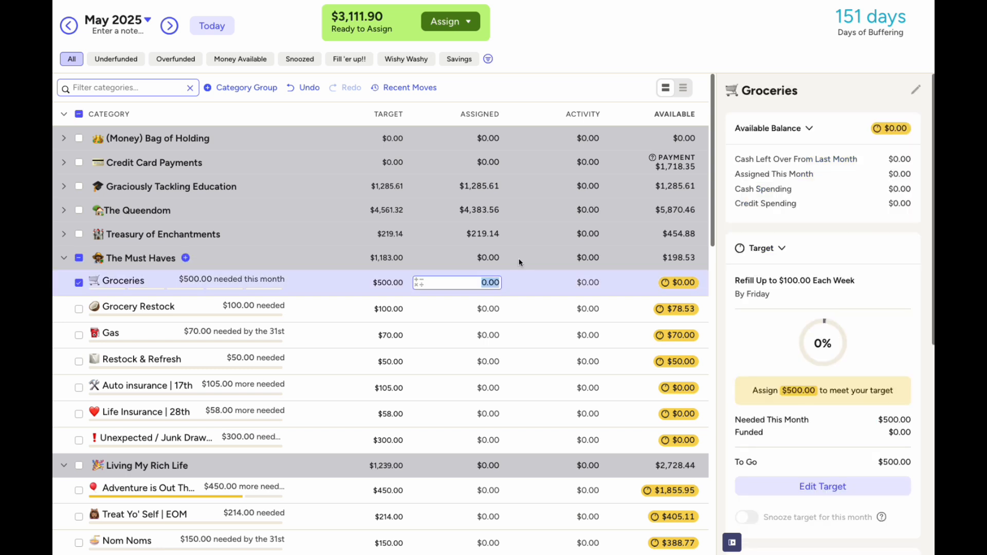
{"action": "type", "text": "500"}
{"action": "left_click", "coordinate": [481, 309]}
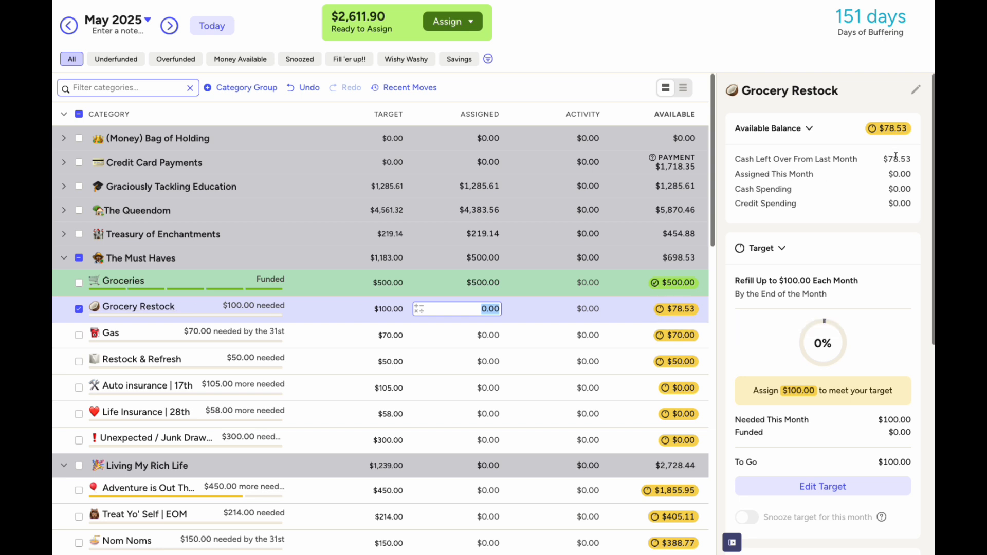
{"action": "type", "text": "100-78.53"}
{"action": "key", "text": "Return"}
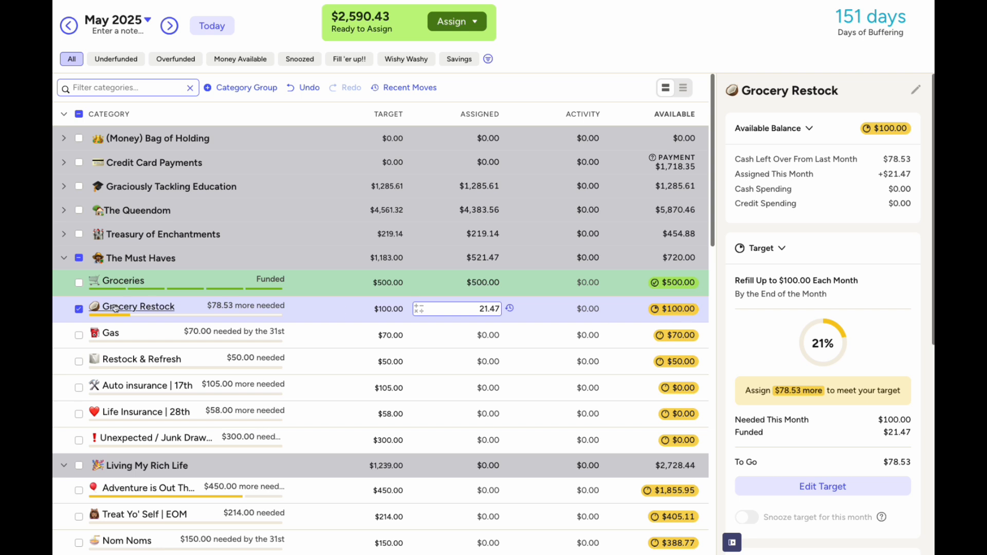
{"action": "left_click", "coordinate": [79, 309]}
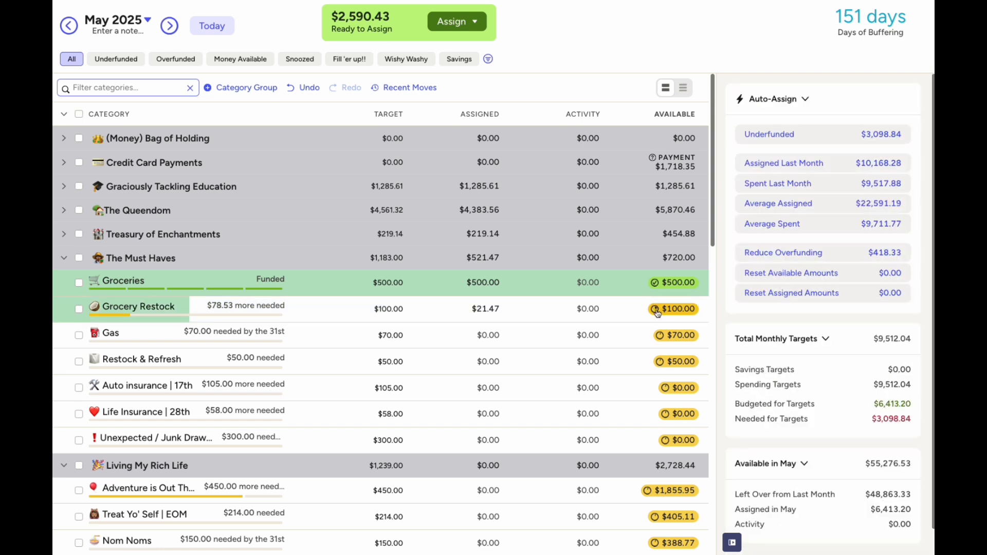
{"action": "mouse_move", "coordinate": [658, 313]}
{"action": "mouse_move", "coordinate": [679, 340]}
{"action": "mouse_move", "coordinate": [670, 338]}
{"action": "left_click", "coordinate": [483, 310]}
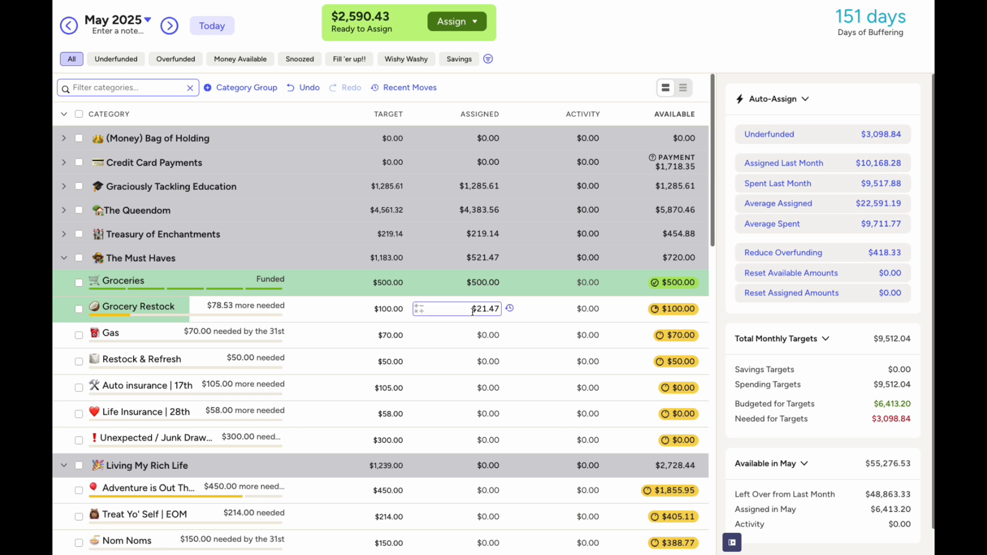
{"action": "double_click", "coordinate": [400, 113]}
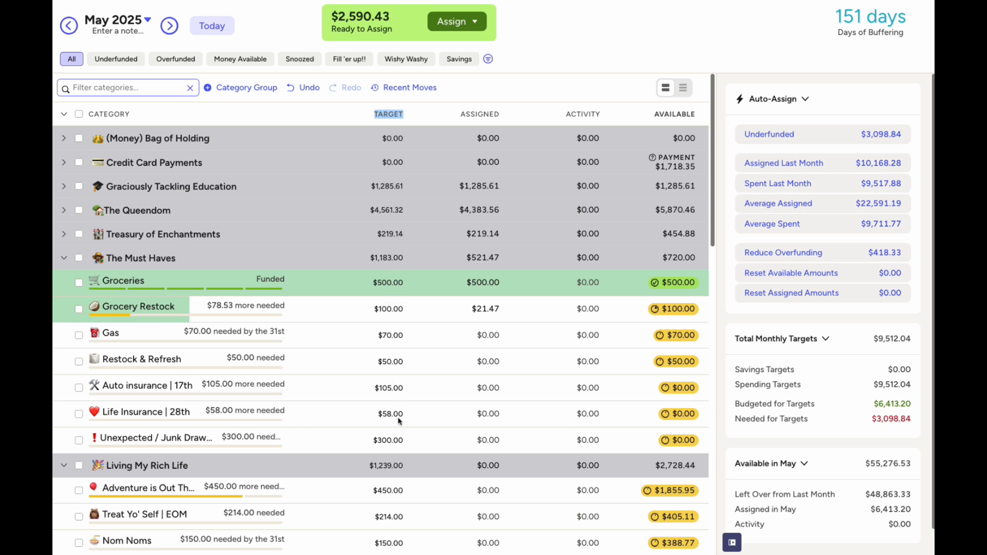
{"action": "left_click", "coordinate": [79, 309]}
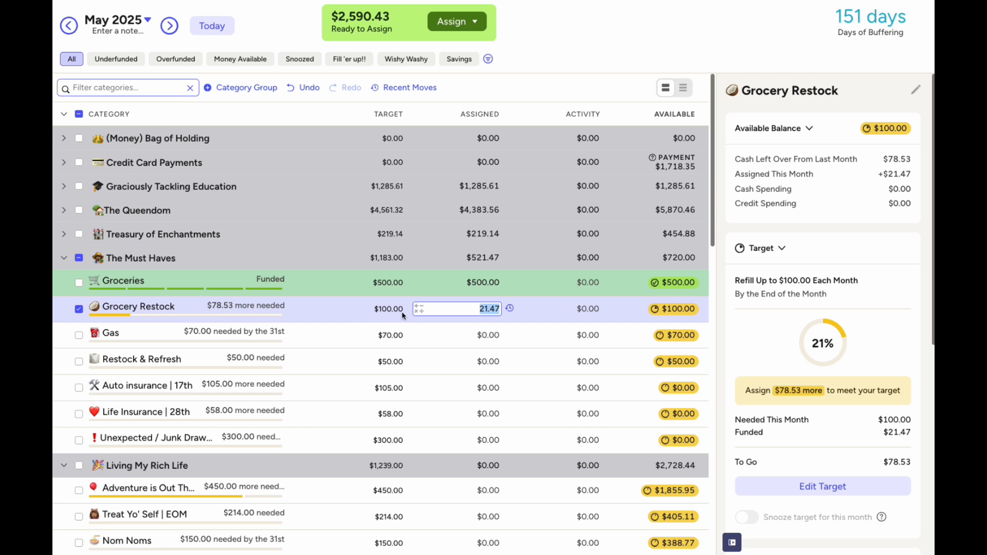
{"action": "left_click_drag", "start_coordinate": [891, 161], "coordinate": [910, 162]}
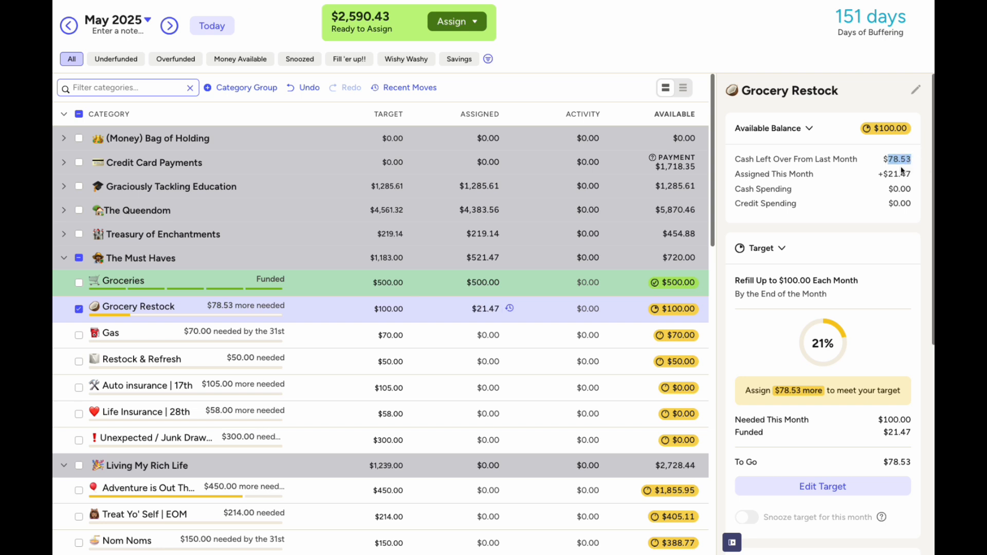
{"action": "left_click_drag", "start_coordinate": [888, 174], "coordinate": [911, 176]}
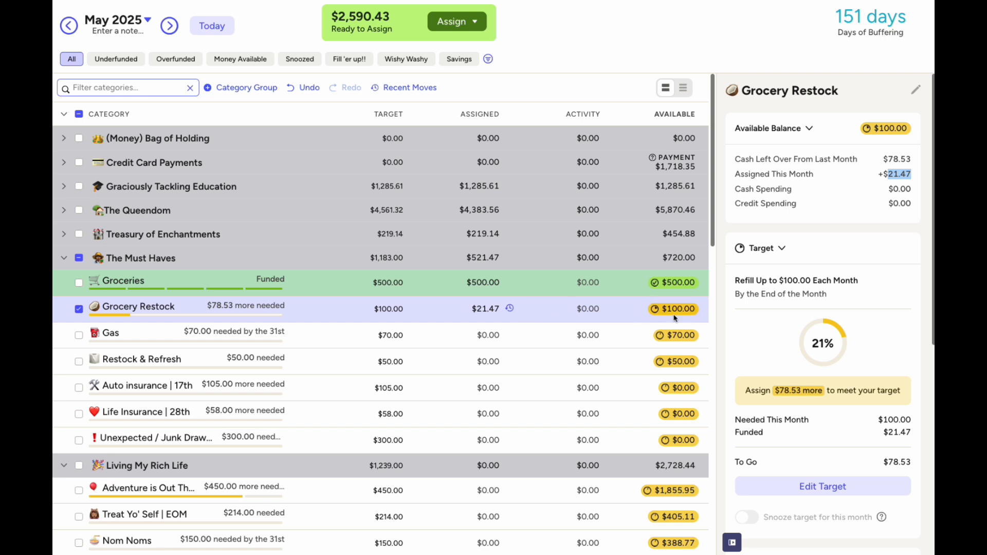
{"action": "left_click", "coordinate": [79, 309]}
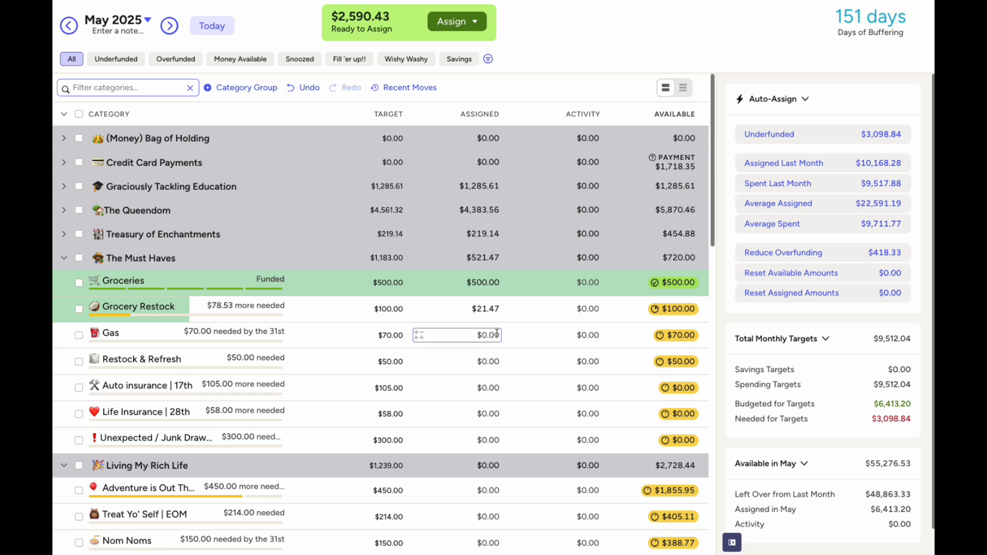
Assign $35.00 to the Gas category
{"action": "left_click", "coordinate": [496, 334]}
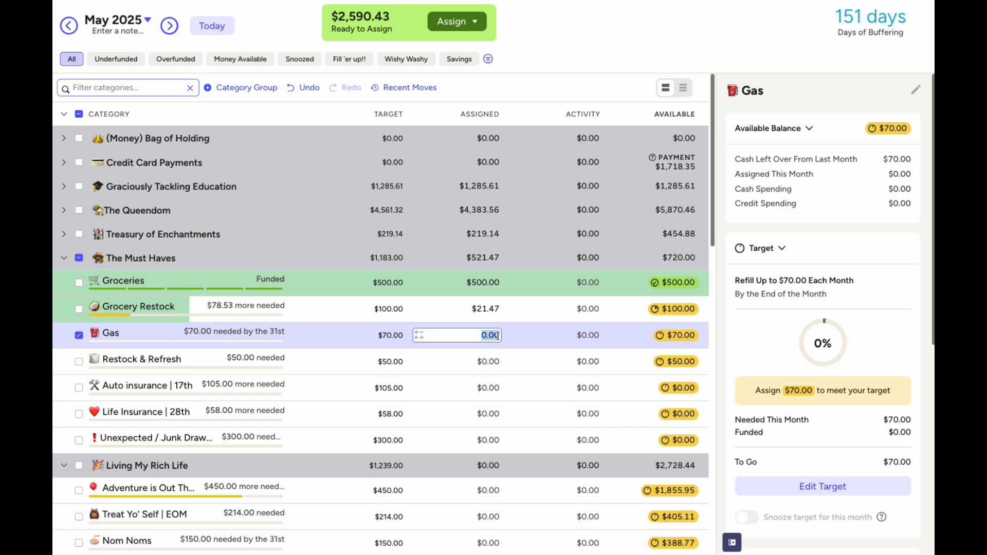
{"action": "type", "text": "35"}
{"action": "key", "text": "Return"}
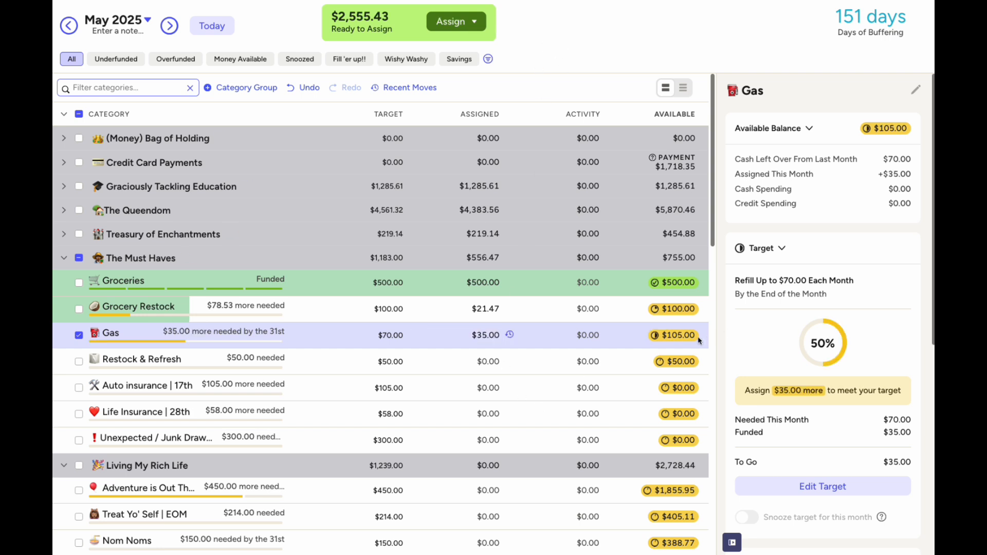
{"action": "left_click", "coordinate": [79, 337]}
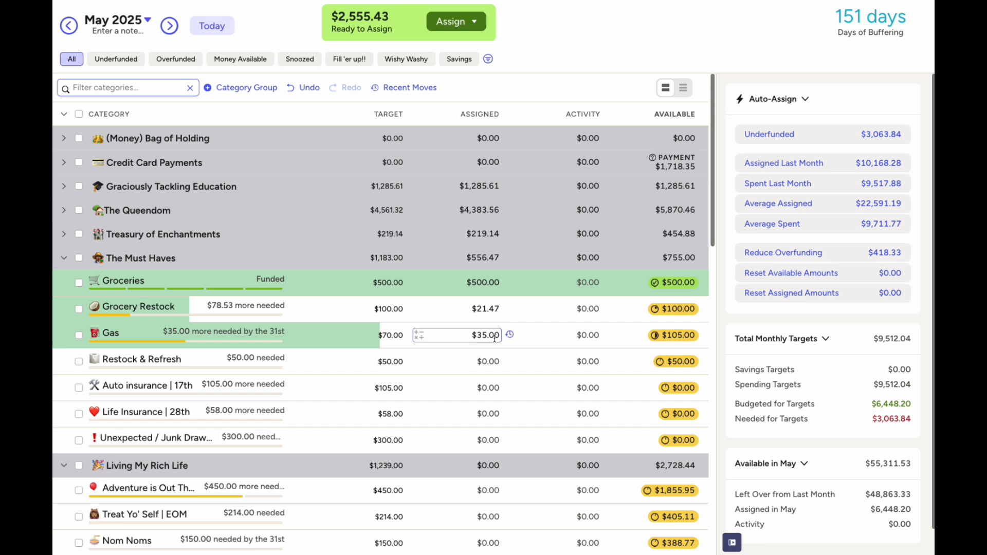
{"action": "left_click", "coordinate": [465, 365]}
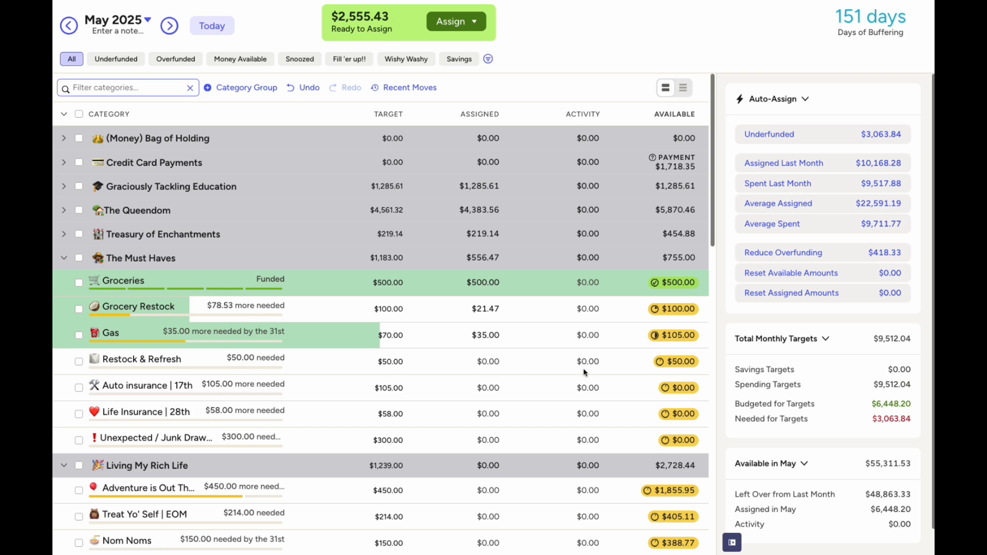
Assign $105 to Auto insurance, $58 to Life Insurance and $300 to Unexpected / Junk Drawer
{"action": "mouse_move", "coordinate": [684, 369]}
{"action": "left_click", "coordinate": [474, 387]}
{"action": "type", "text": "105"}
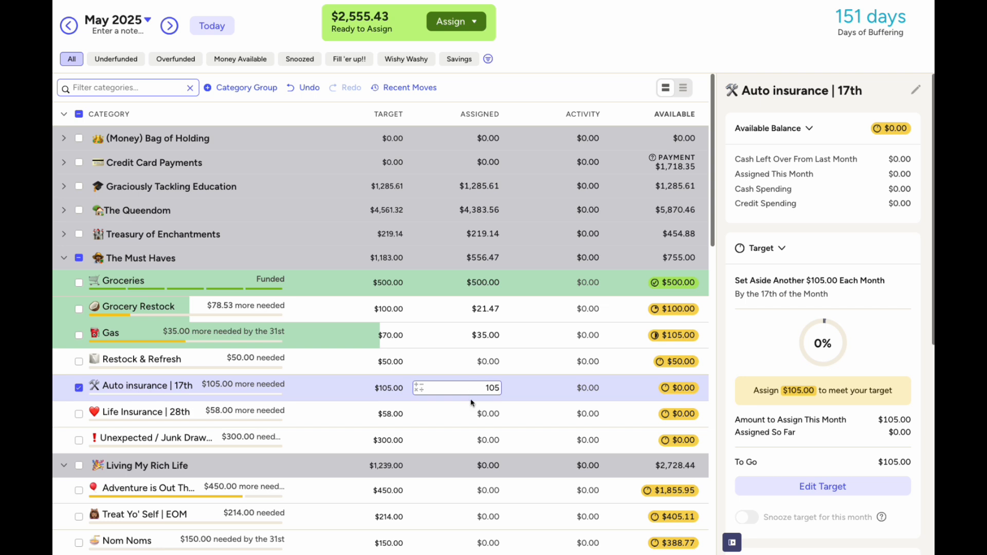
{"action": "left_click", "coordinate": [491, 415]}
{"action": "type", "text": "58"}
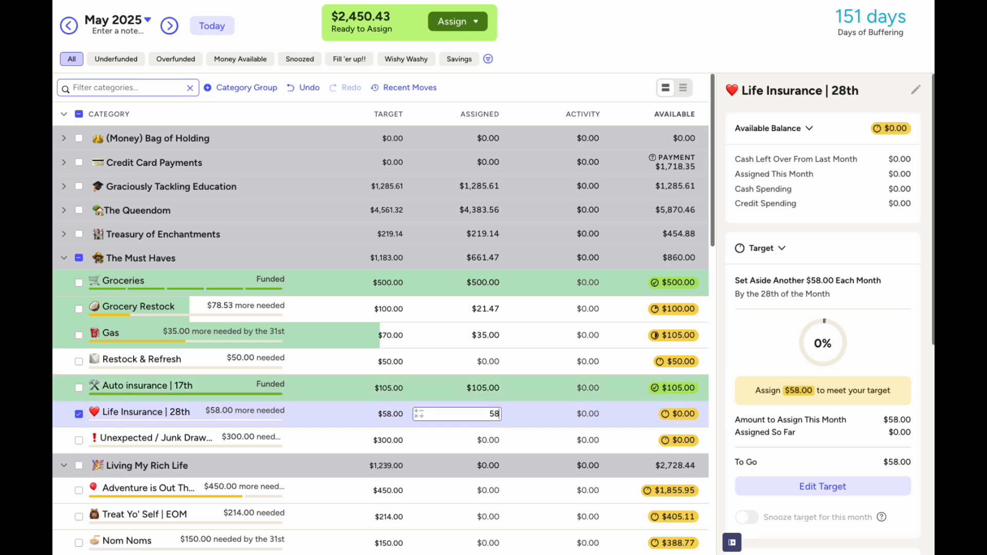
{"action": "left_click", "coordinate": [488, 442]}
{"action": "type", "text": "300"}
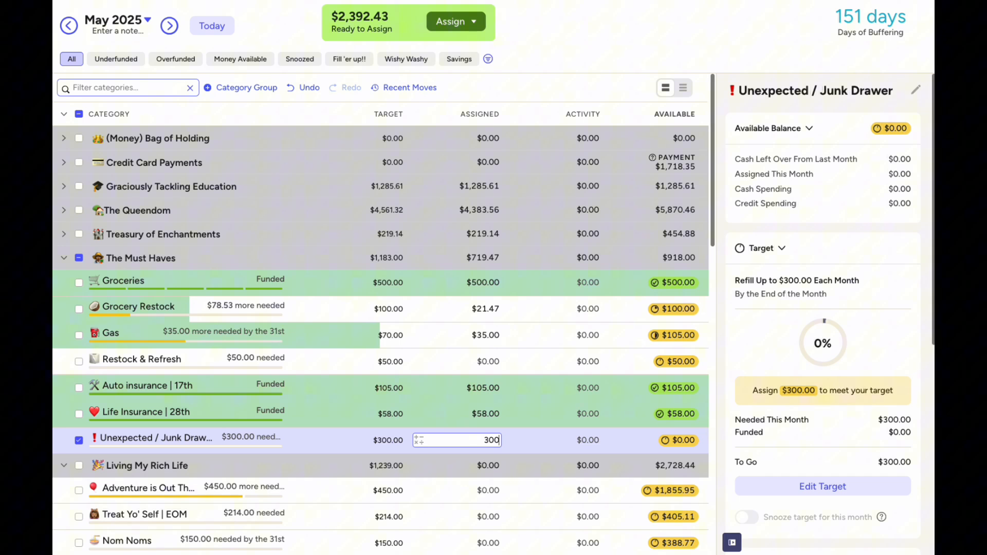
{"action": "left_click", "coordinate": [513, 44]}
{"action": "left_click", "coordinate": [78, 440]}
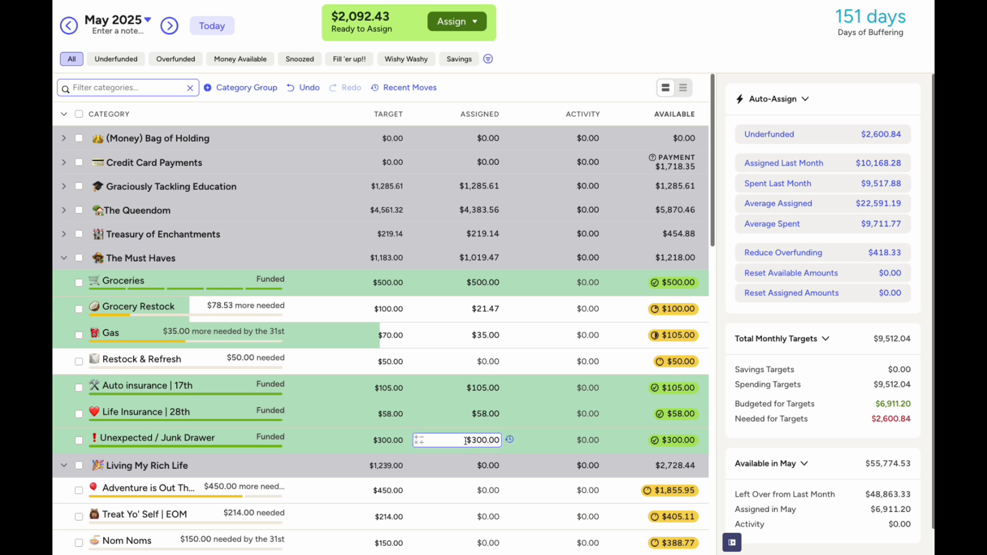
Collapse The Must Haves and assign $450 to Adventure is Out There
{"action": "left_click", "coordinate": [65, 261]}
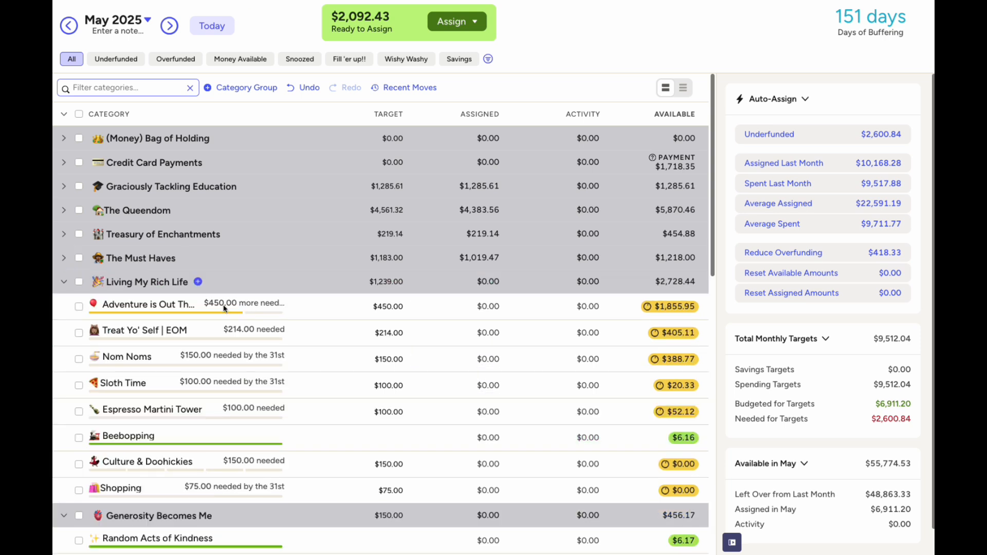
{"action": "left_click", "coordinate": [494, 308]}
{"action": "type", "text": "450"}
{"action": "left_click", "coordinate": [491, 333]}
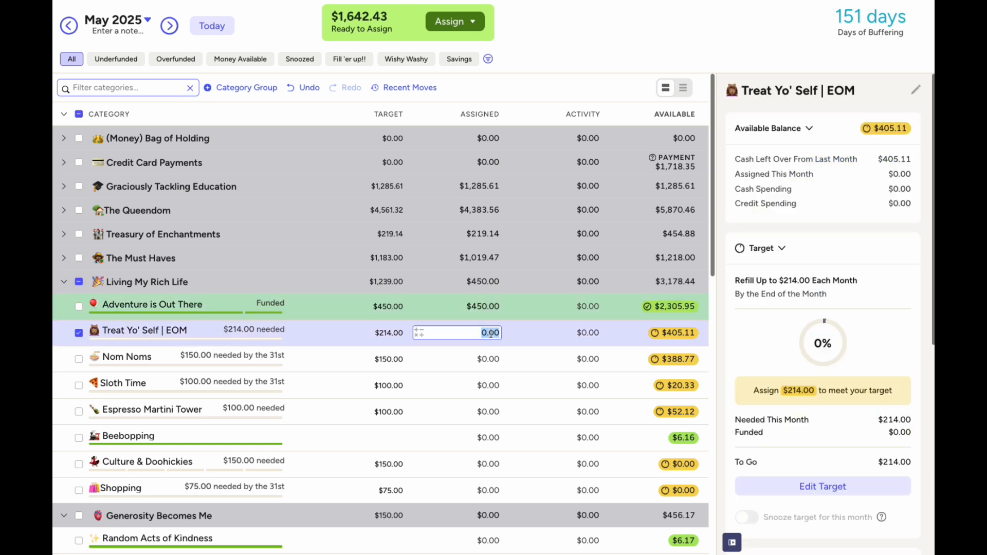
{"action": "left_click", "coordinate": [81, 335]}
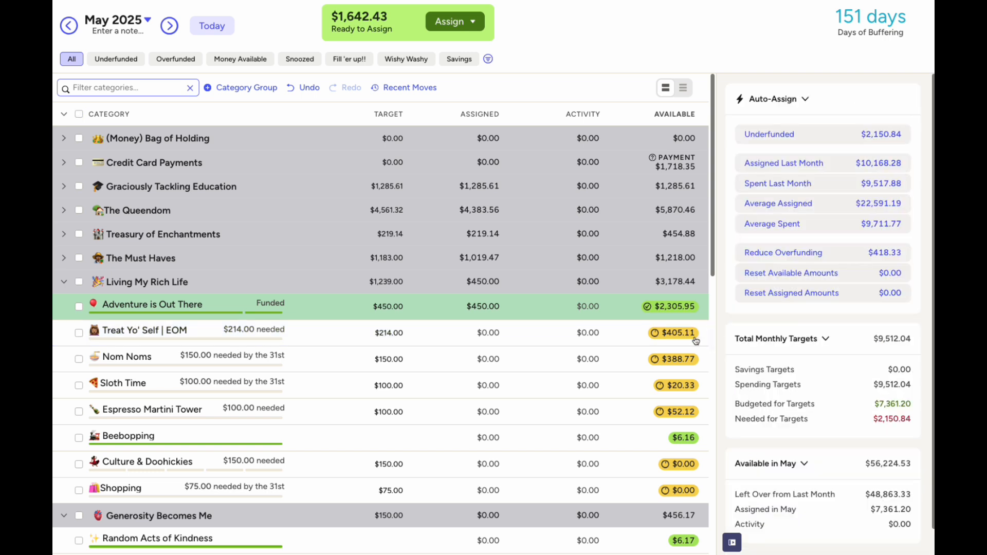
Work out 214 minus 83 in the Calculator, then close it
{"action": "mouse_move", "coordinate": [684, 340]}
{"action": "left_click_drag", "start_coordinate": [429, 201], "coordinate": [415, 199]}
{"action": "type", "text": "214-83"}
{"action": "key", "text": "Return"}
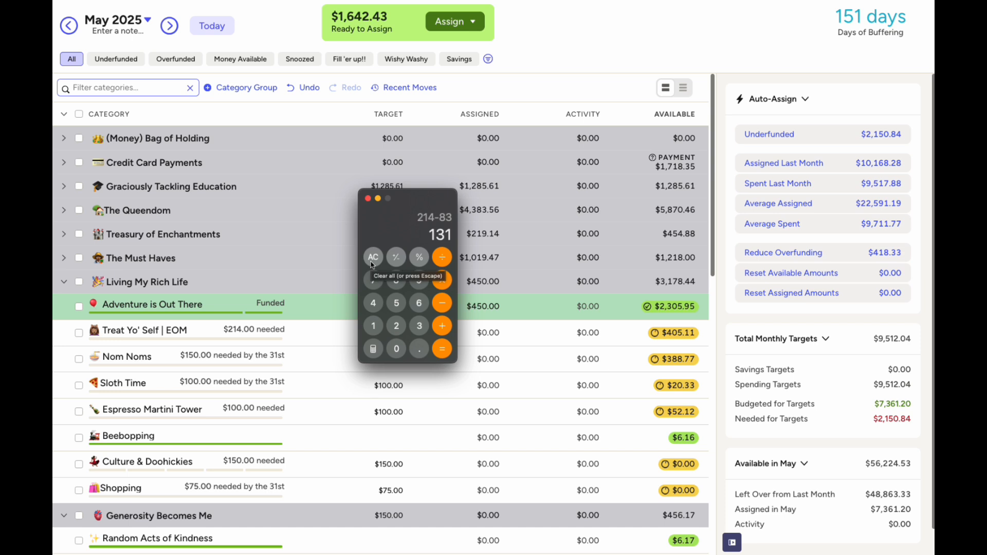
{"action": "left_click", "coordinate": [367, 198]}
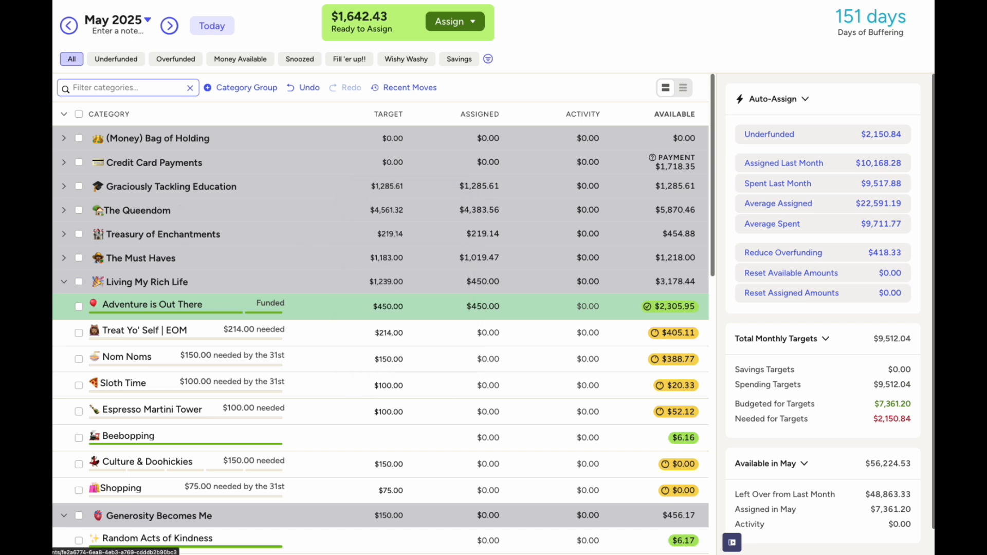
Open the Card | 20th register from the sidebar and scroll down to the March transactions
{"action": "left_click", "coordinate": [31, 381]}
{"action": "scroll", "coordinate": [327, 312], "scroll_direction": "down", "scroll_amount": 7}
{"action": "scroll", "coordinate": [327, 311], "scroll_direction": "down", "scroll_amount": 8}
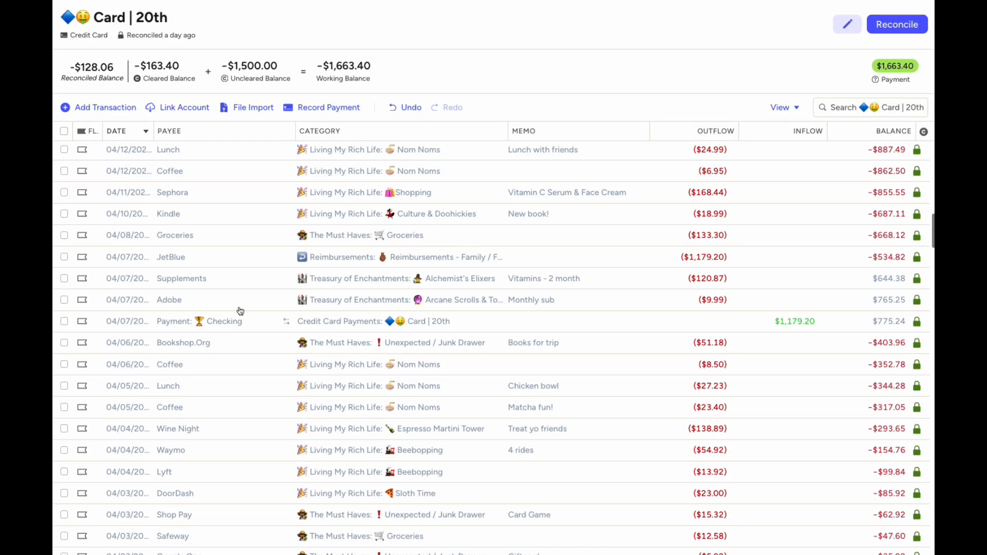
{"action": "scroll", "coordinate": [239, 310], "scroll_direction": "down", "scroll_amount": 1}
{"action": "scroll", "coordinate": [240, 310], "scroll_direction": "down", "scroll_amount": 15}
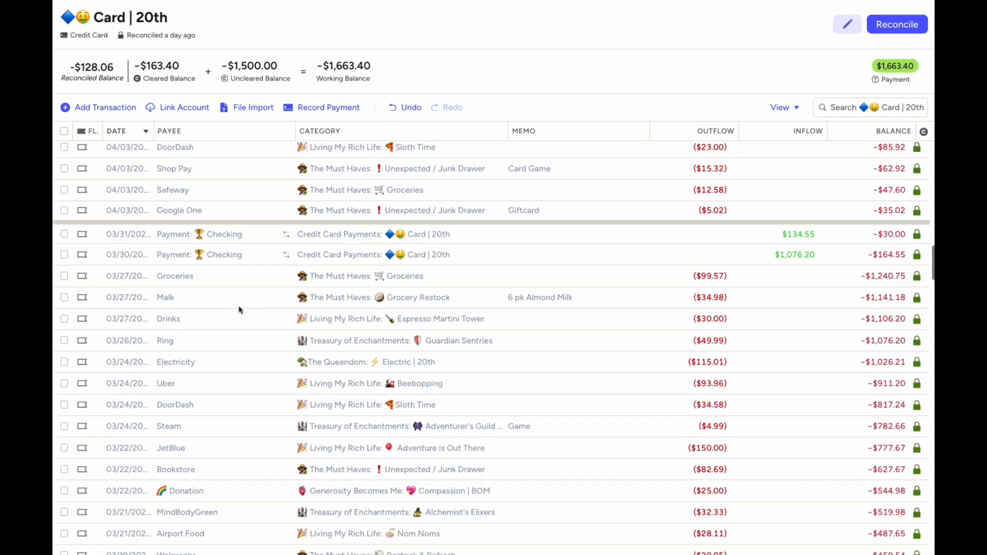
{"action": "scroll", "coordinate": [240, 311], "scroll_direction": "down", "scroll_amount": 3}
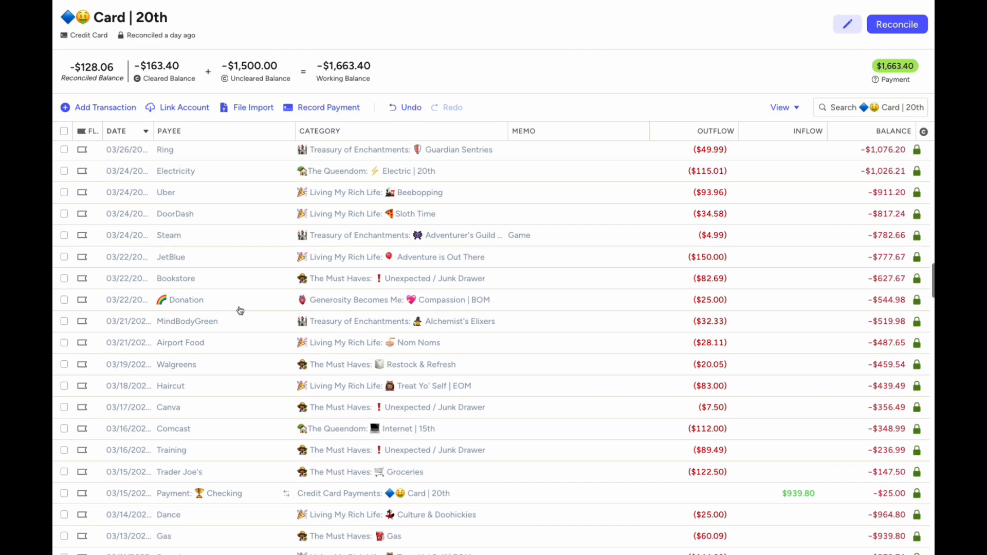
{"action": "scroll", "coordinate": [240, 310], "scroll_direction": "down", "scroll_amount": 4}
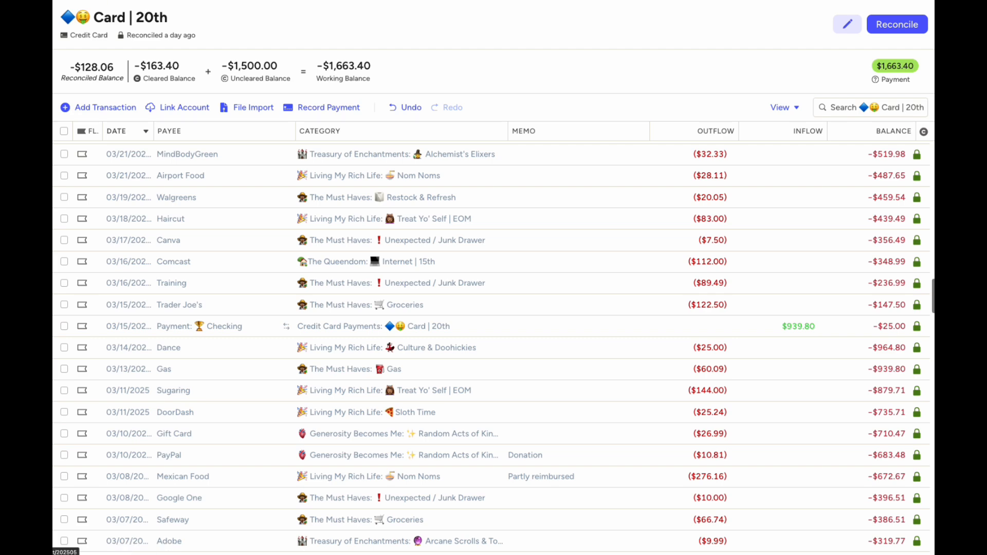
Raise Treat Yo' Self's May target to $227.00 (144+83), then go back to April 2025
{"action": "left_click", "coordinate": [31, 56]}
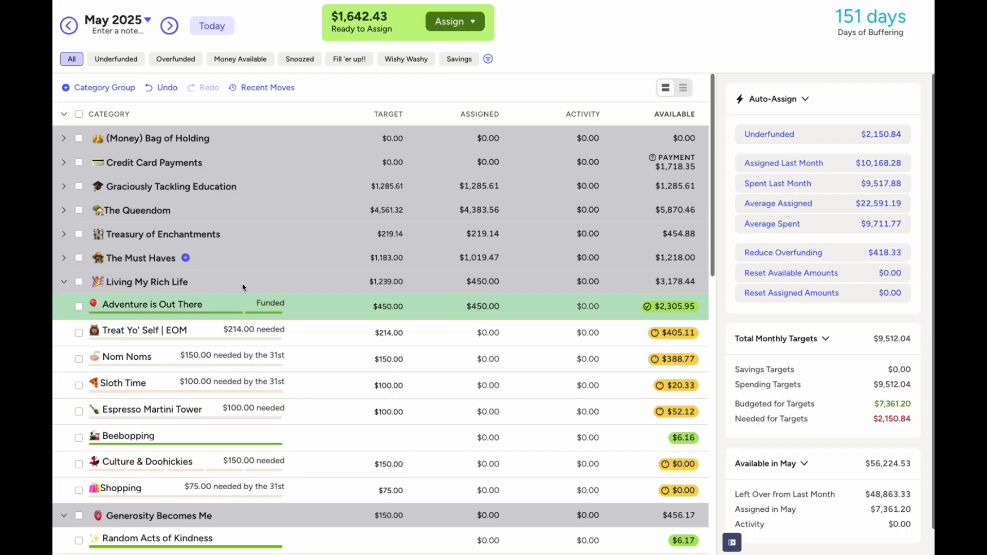
{"action": "left_click", "coordinate": [233, 335]}
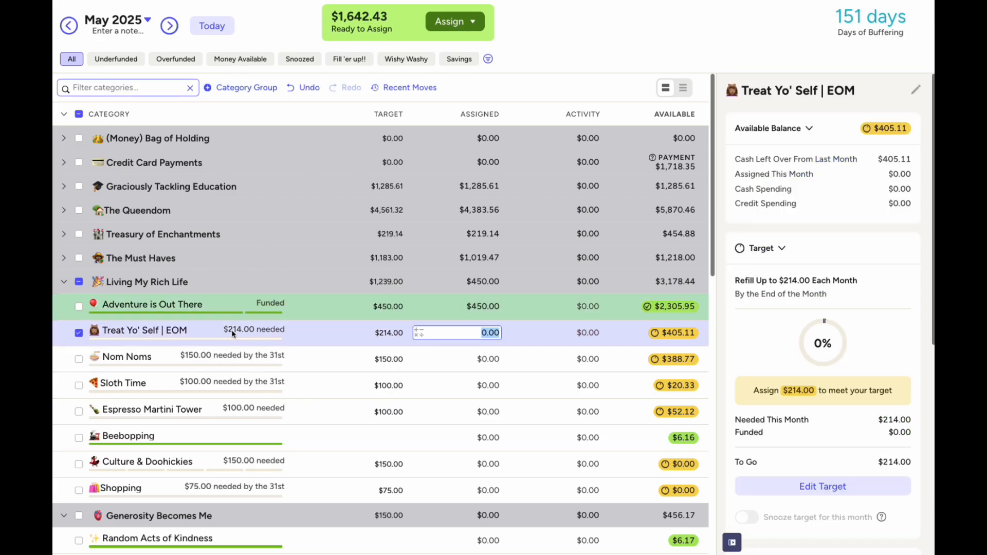
{"action": "scroll", "coordinate": [818, 409], "scroll_direction": "down", "scroll_amount": 3}
{"action": "left_click", "coordinate": [818, 372]}
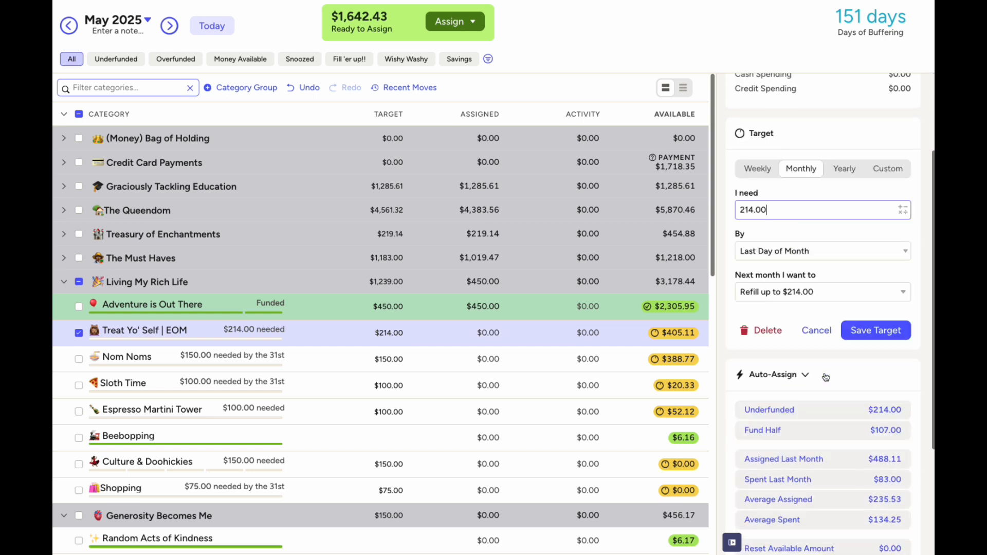
{"action": "type", "text": "144+83"}
{"action": "key", "text": "Return"}
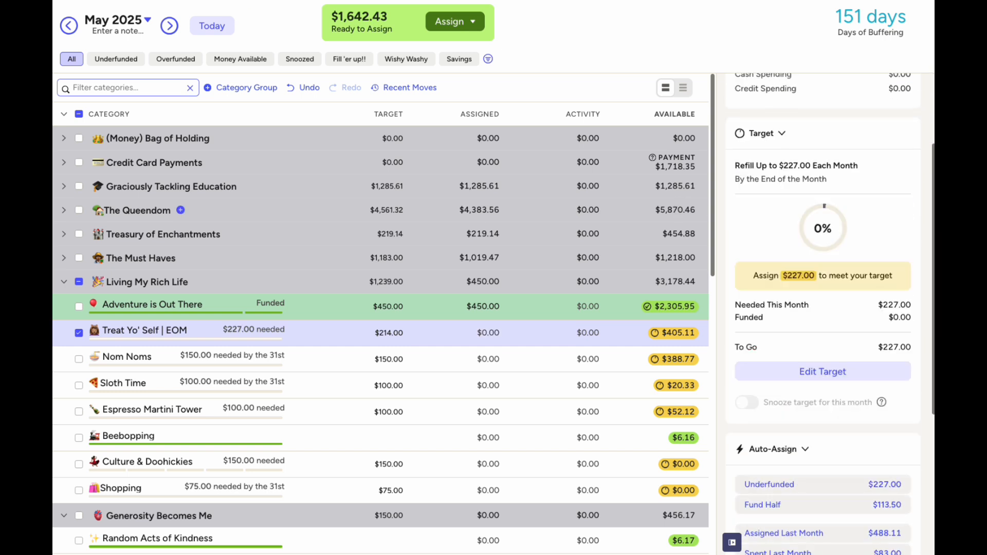
{"action": "left_click", "coordinate": [79, 332]}
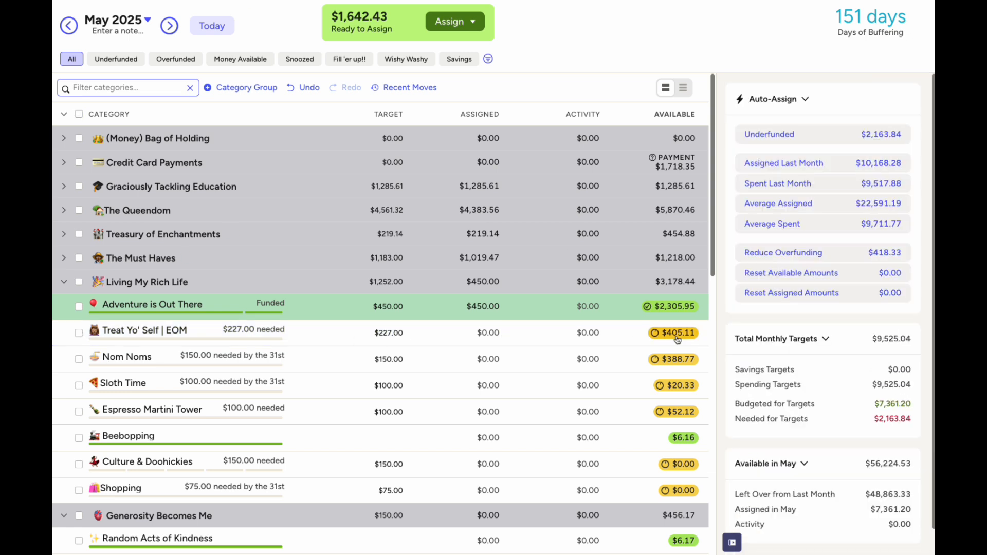
{"action": "left_click", "coordinate": [69, 26]}
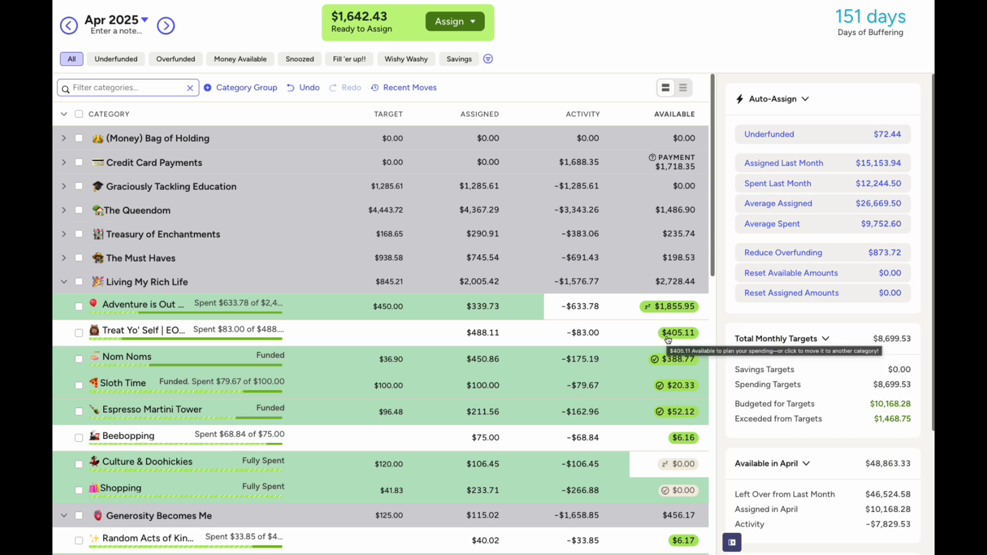
Work out 405.11 − 227 in the calculator to find Treat Yo' Self's excess
{"action": "left_click", "coordinate": [668, 336]}
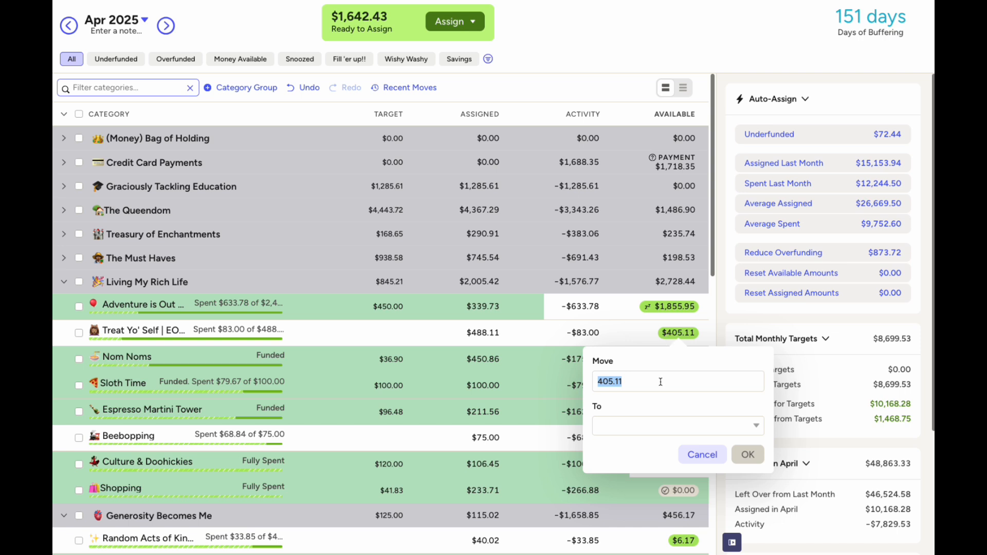
{"action": "left_click", "coordinate": [696, 340]}
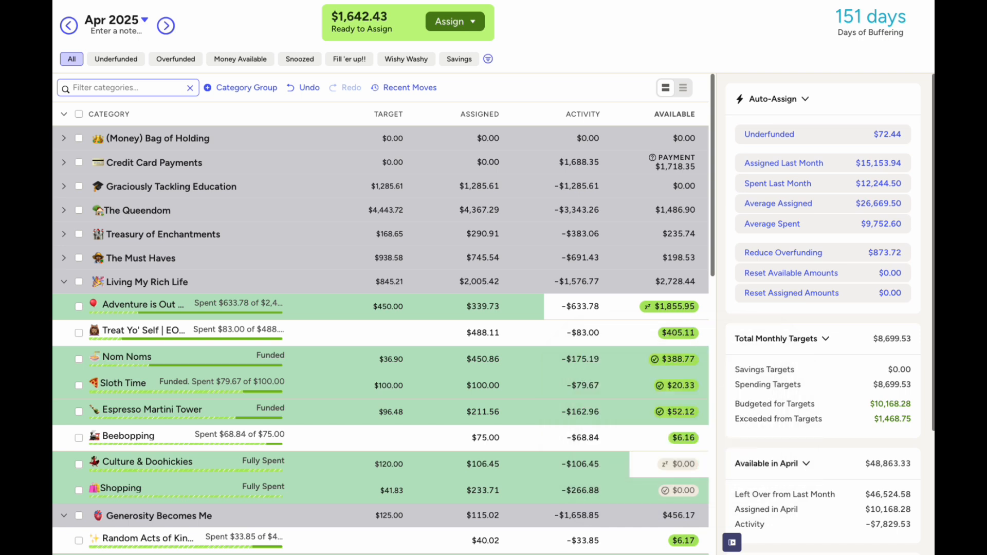
{"action": "key", "text": "super+Tab"}
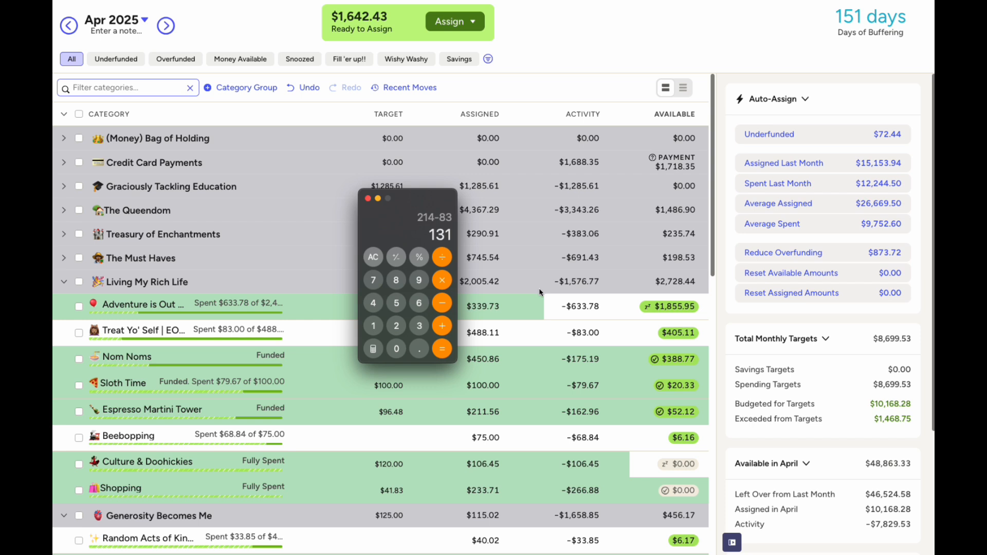
{"action": "left_click", "coordinate": [368, 259]}
{"action": "type", "text": "405"}
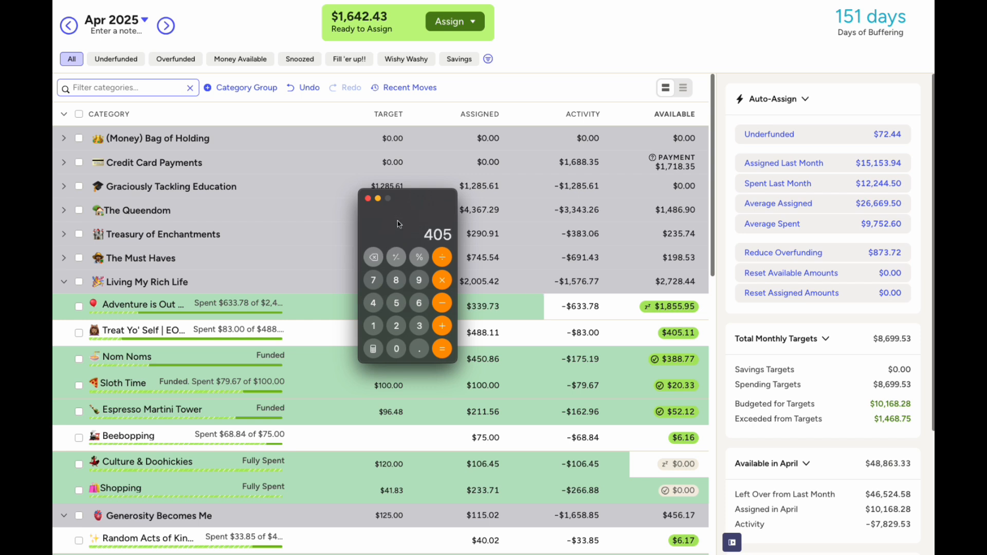
{"action": "type", "text": ".11-227"}
{"action": "key", "text": "Return"}
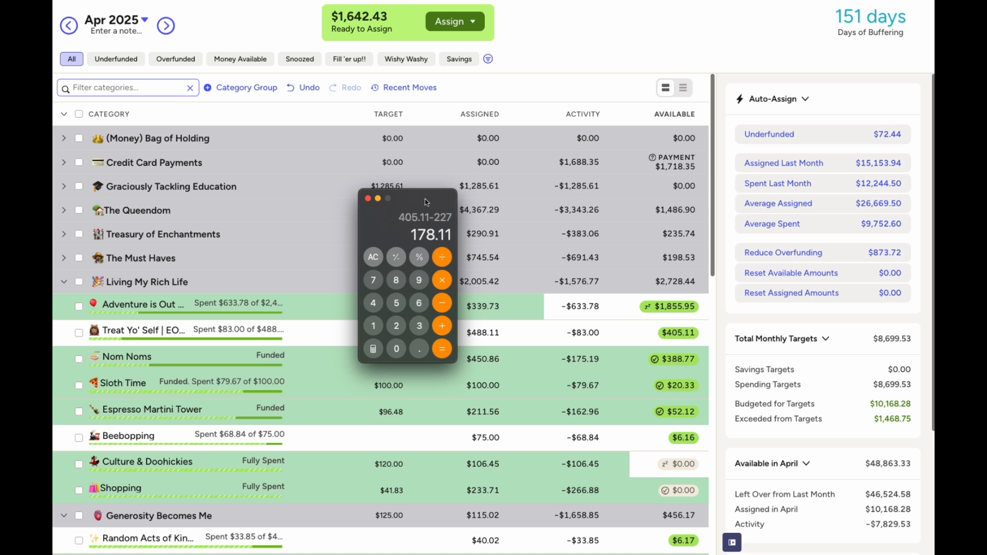
Move $178.11 from April's Treat Yo' Self to Ready to Assign, then return to May
{"action": "left_click", "coordinate": [680, 334]}
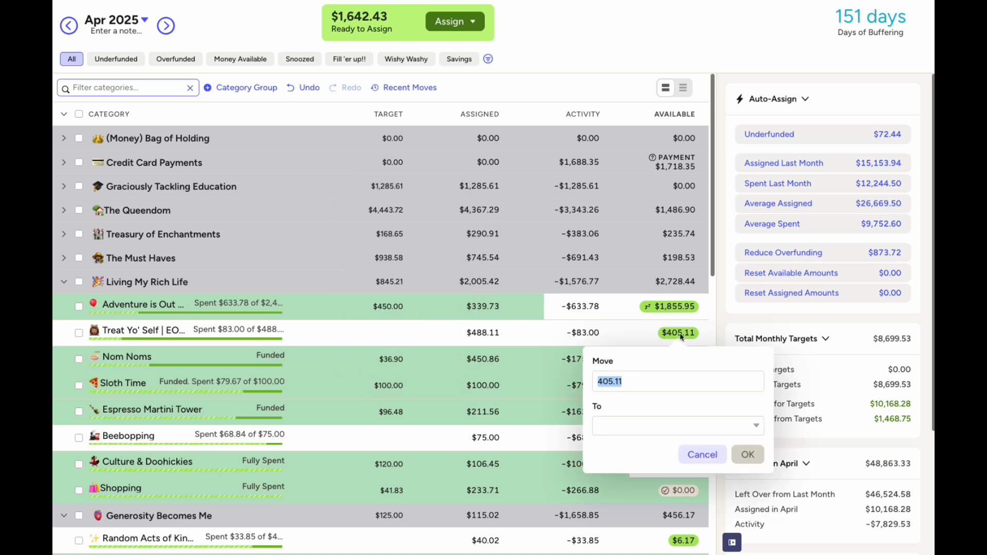
{"action": "type", "text": "178.11"}
{"action": "left_click", "coordinate": [684, 425]}
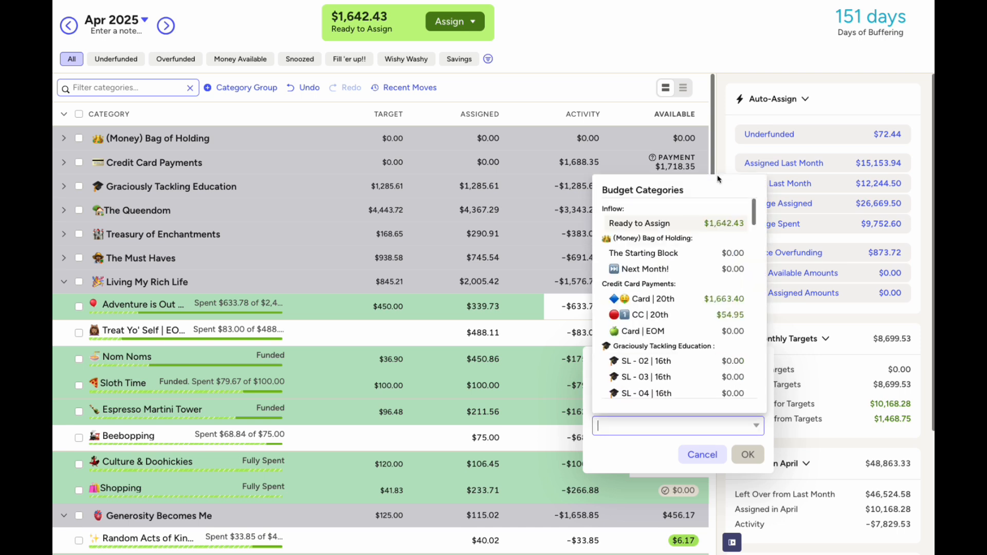
{"action": "left_click", "coordinate": [704, 227]}
{"action": "left_click", "coordinate": [747, 454]}
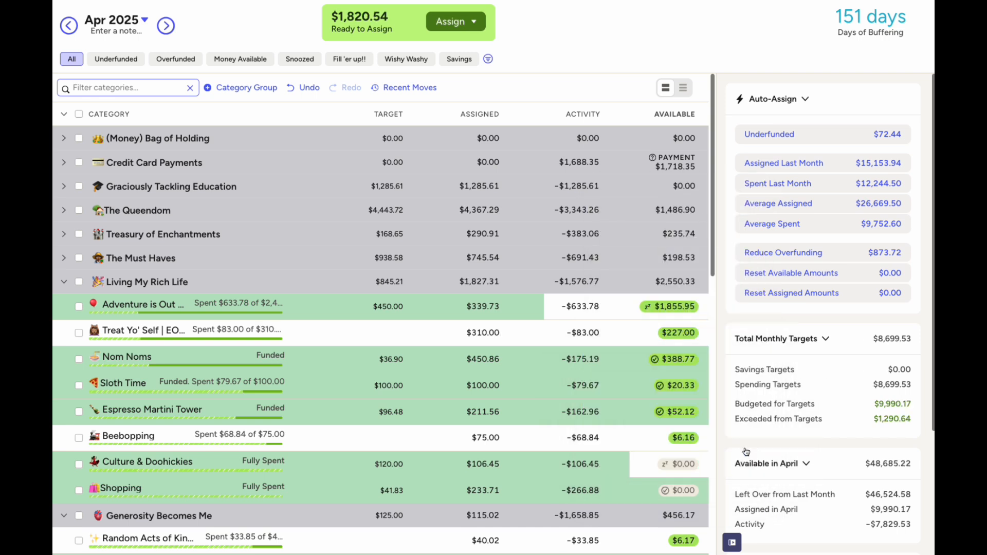
{"action": "left_click", "coordinate": [166, 24]}
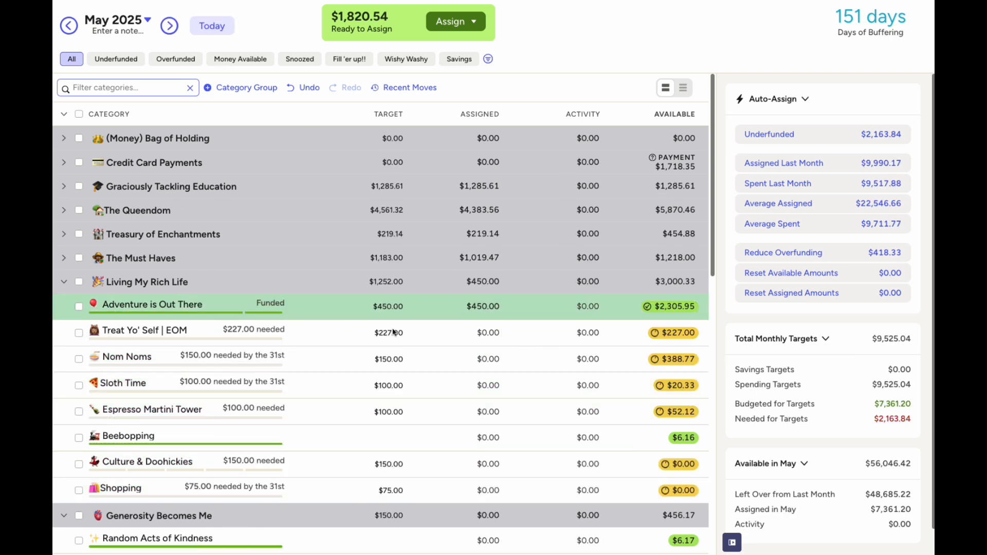
Assign $65.00 to Treat Yo' Self for May
{"action": "left_click", "coordinate": [485, 333]}
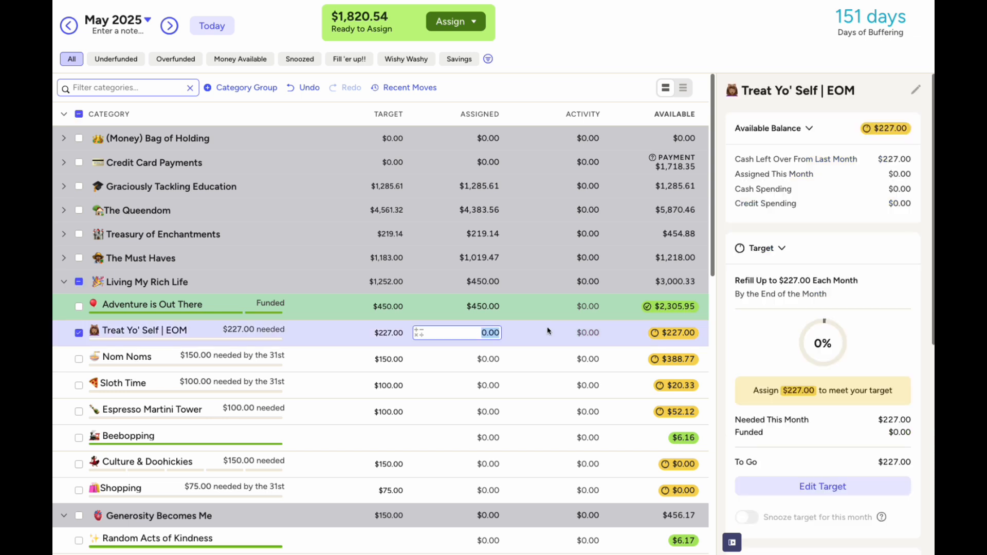
{"action": "type", "text": "65"}
{"action": "key", "text": "Return"}
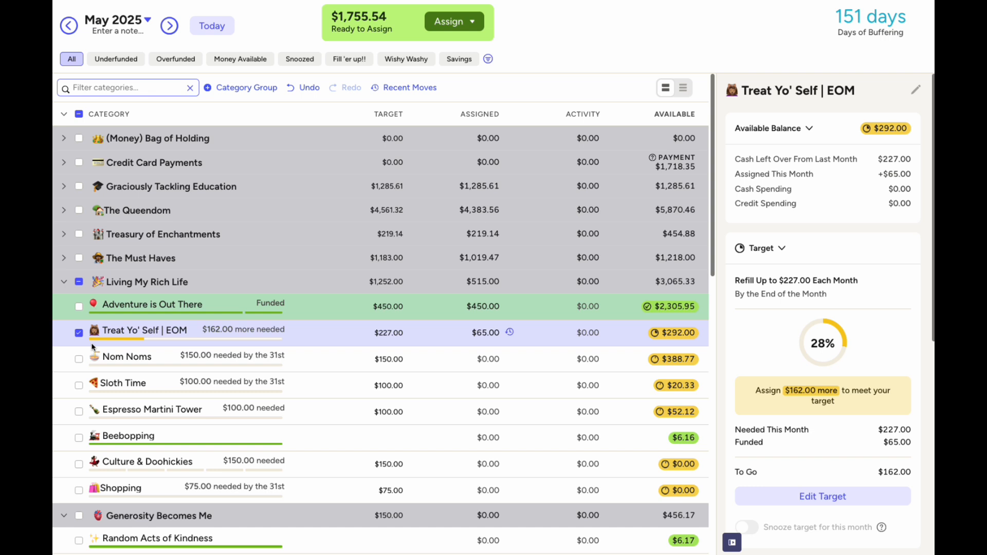
{"action": "left_click", "coordinate": [79, 334]}
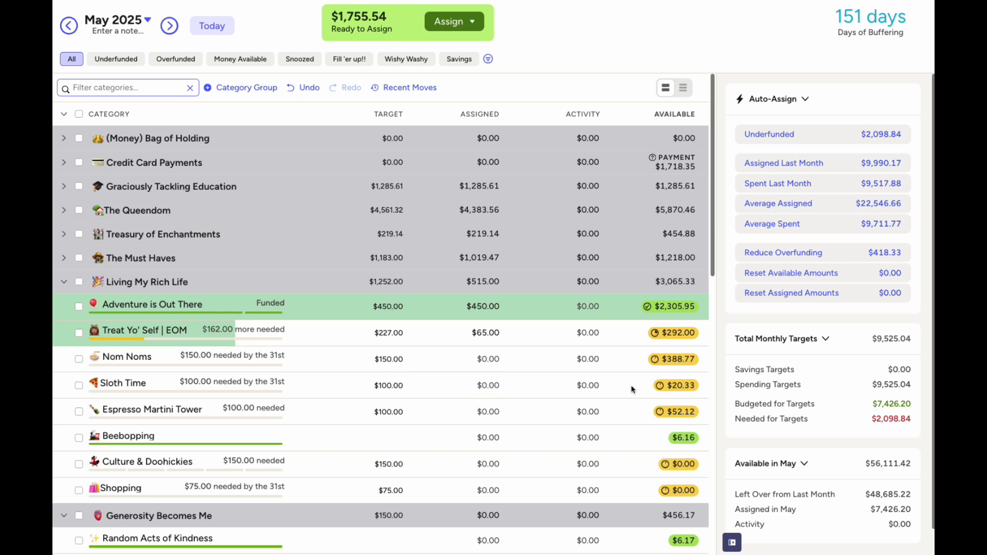
Assign $79.67 (100-20.33) to Sloth Time and $47.88 (100-52.12) to Espresso Martini Tower
{"action": "left_click", "coordinate": [475, 392]}
{"action": "type", "text": "100-20.33"}
{"action": "key", "text": "Return"}
{"action": "key", "text": "Escape"}
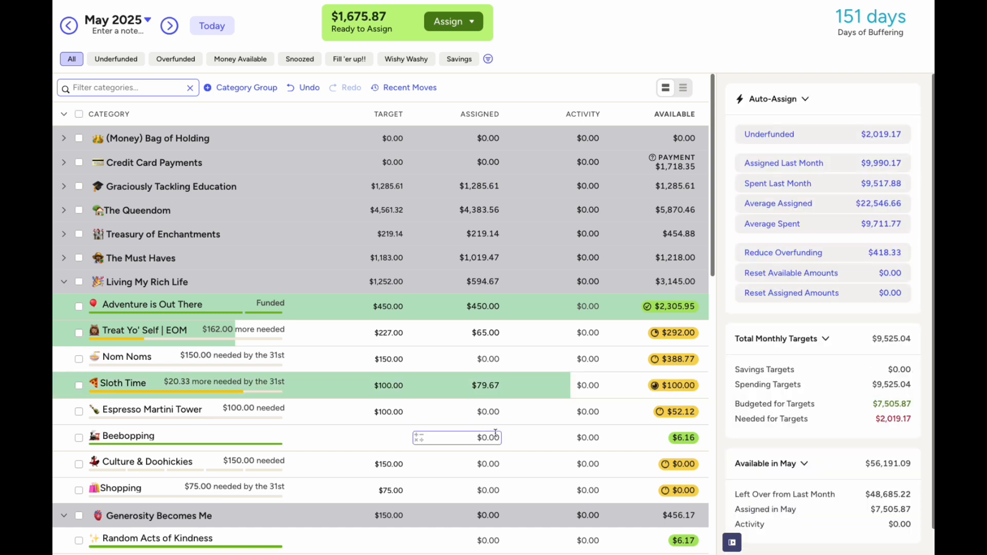
{"action": "left_click", "coordinate": [486, 410]}
{"action": "type", "text": "100-52.12"}
{"action": "key", "text": "Return"}
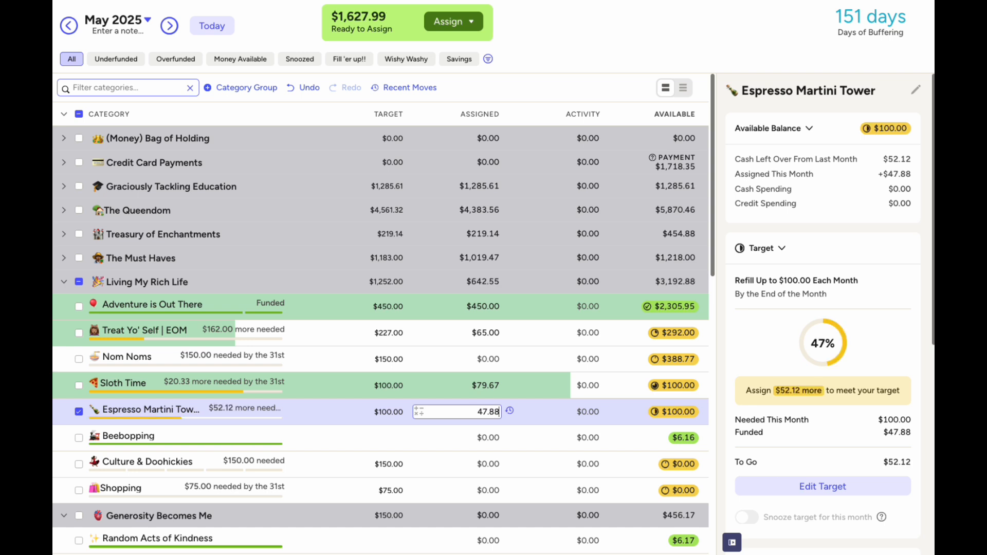
{"action": "left_click", "coordinate": [80, 412]}
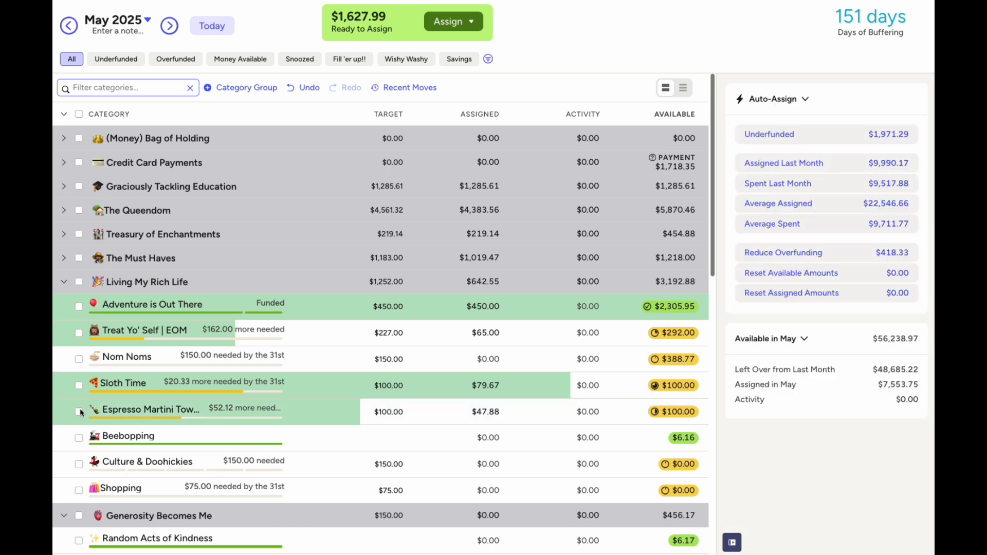
Assign $150 to Culture & Doohickies and $75 to Shopping, then collapse Living My Rich Life
{"action": "left_click", "coordinate": [497, 467]}
{"action": "type", "text": "150"}
{"action": "key", "text": "Return"}
{"action": "left_click", "coordinate": [491, 489]}
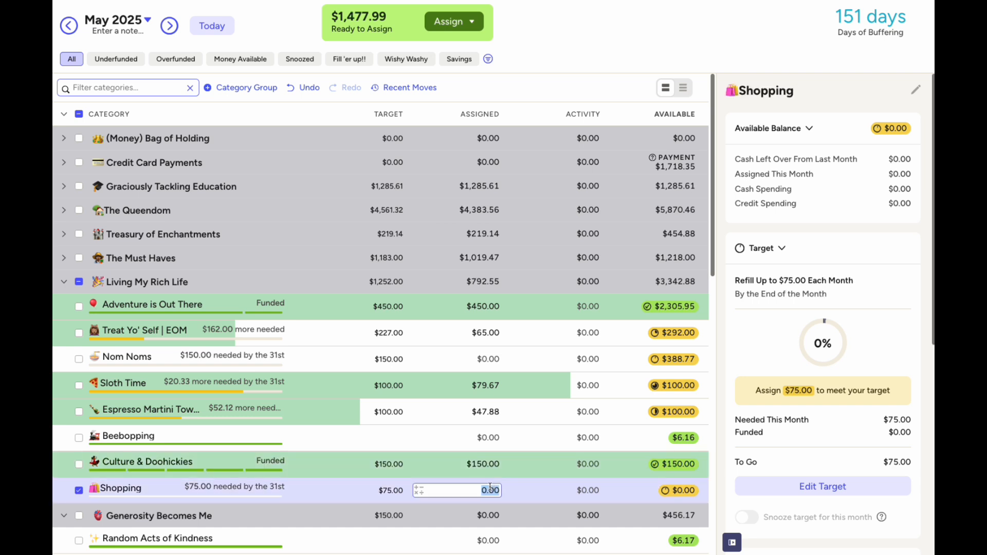
{"action": "type", "text": "75"}
{"action": "key", "text": "Return"}
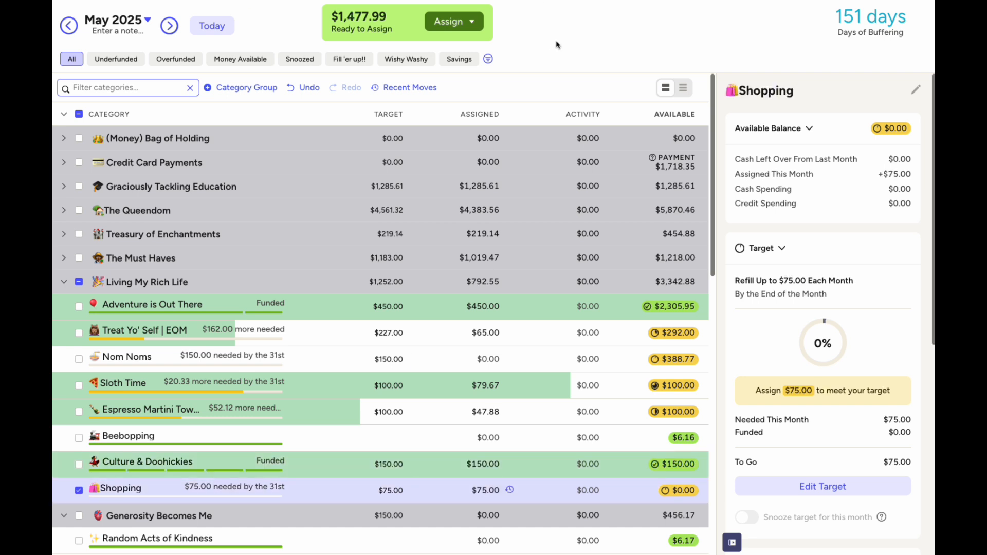
{"action": "left_click", "coordinate": [79, 490]}
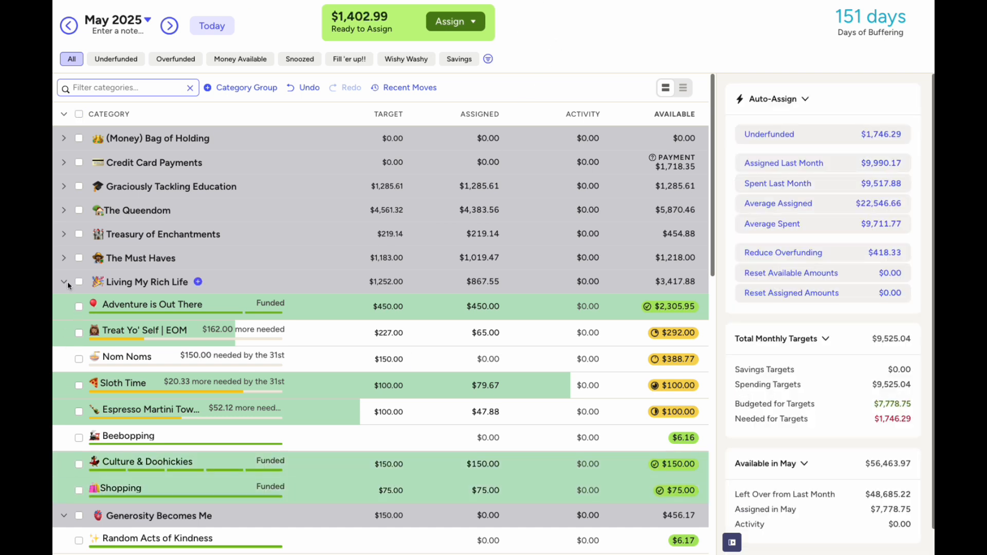
{"action": "left_click", "coordinate": [65, 282]}
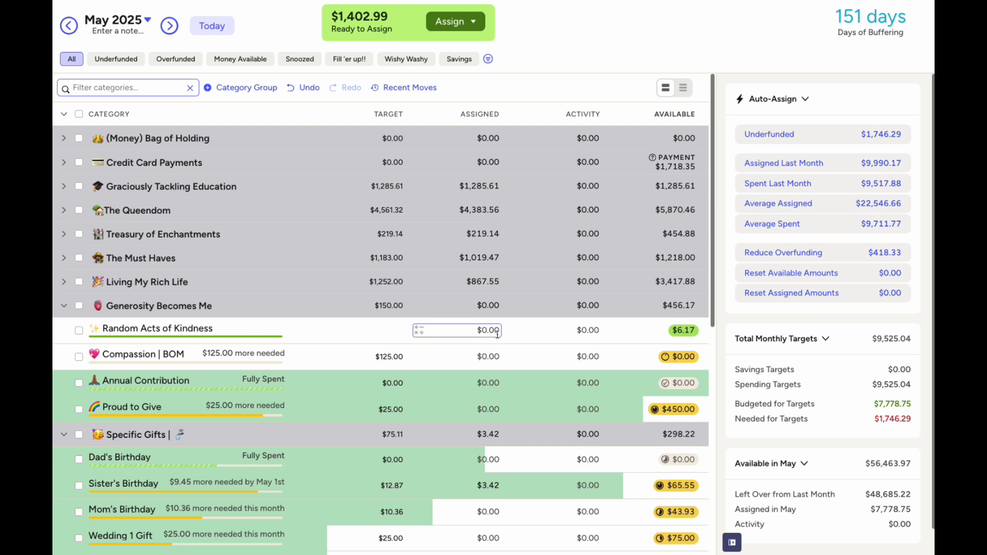
Assign $125 to Compassion | BOM
{"action": "left_click", "coordinate": [497, 356]}
{"action": "type", "text": "125"}
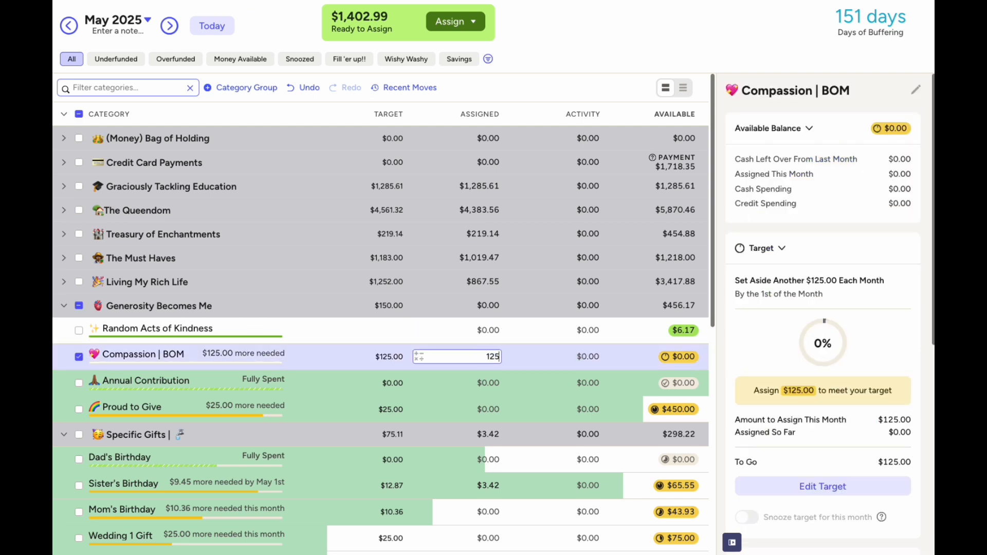
{"action": "key", "text": "Return"}
{"action": "left_click", "coordinate": [474, 411]}
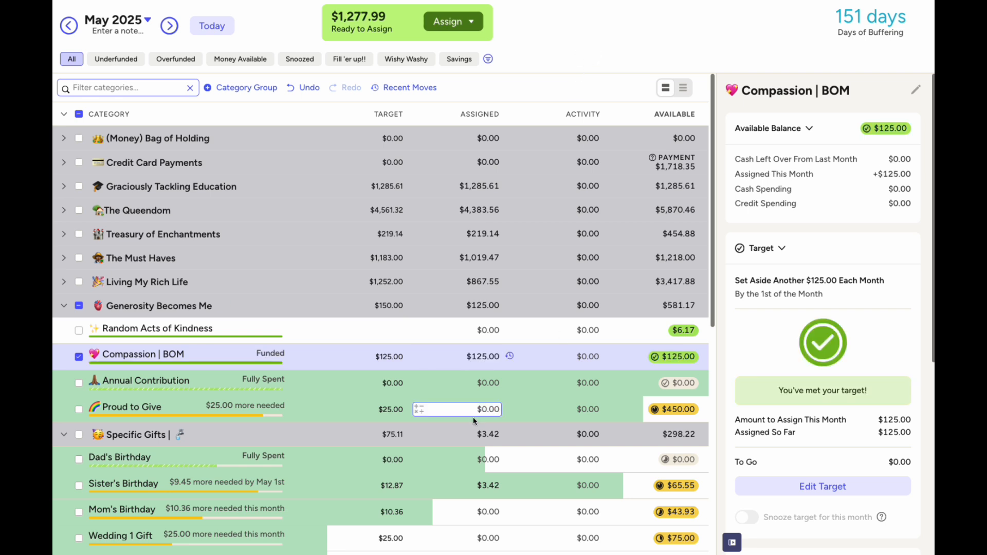
{"action": "left_click", "coordinate": [488, 388]}
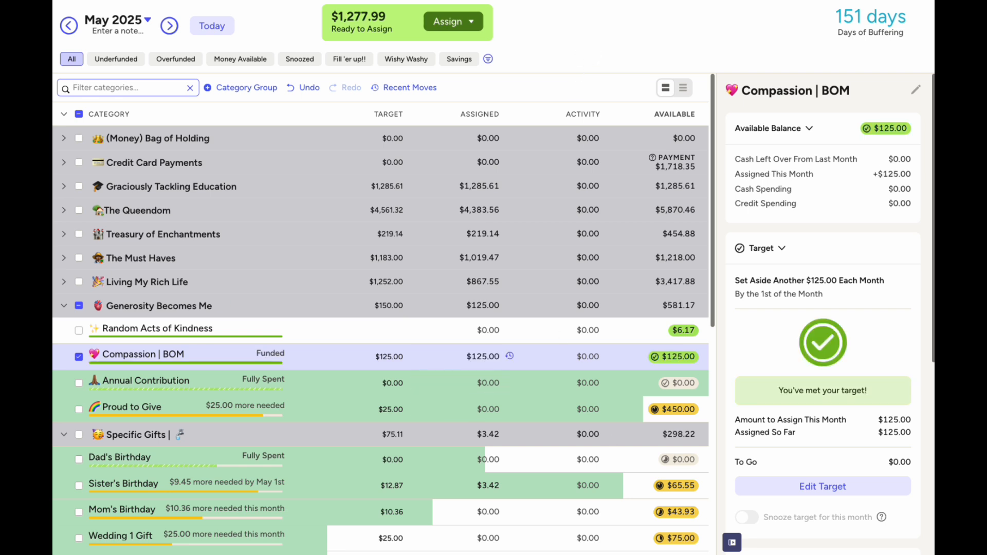
Calculate 1500/12 and assign the resulting $125 to Annual Contribution
{"action": "key", "text": "super+Tab"}
{"action": "left_click", "coordinate": [376, 260]}
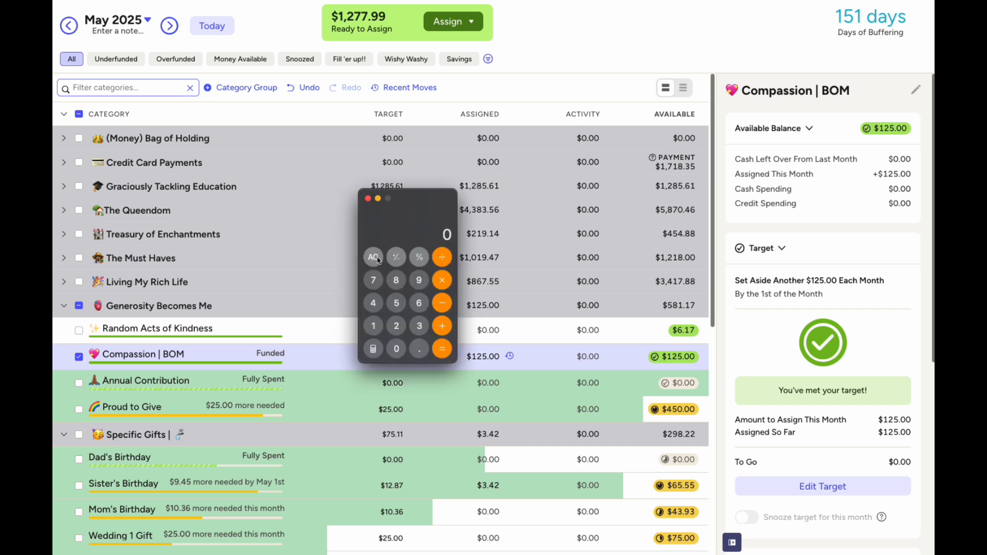
{"action": "type", "text": "1500/12"}
{"action": "key", "text": "Return"}
{"action": "left_click", "coordinate": [367, 198]}
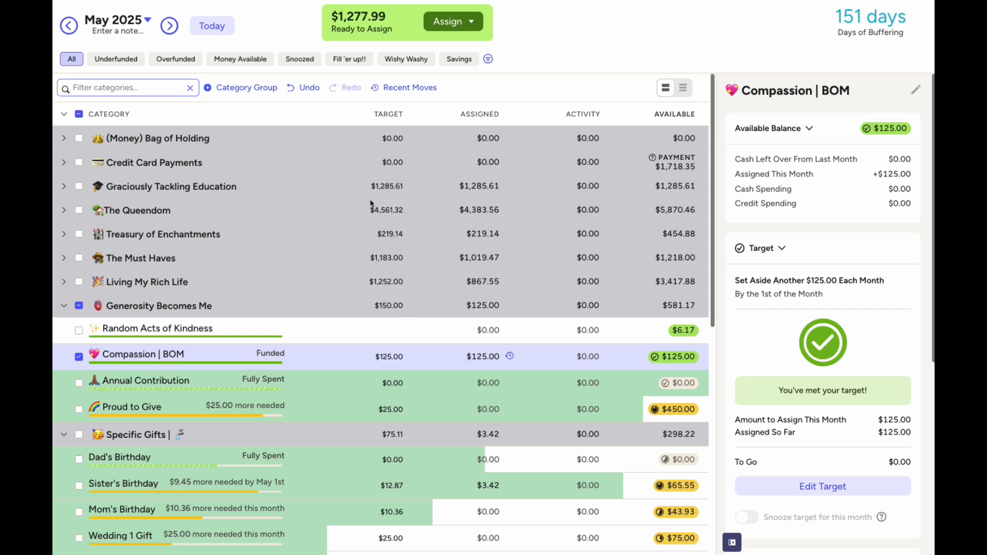
{"action": "left_click", "coordinate": [456, 385]}
{"action": "type", "text": "125"}
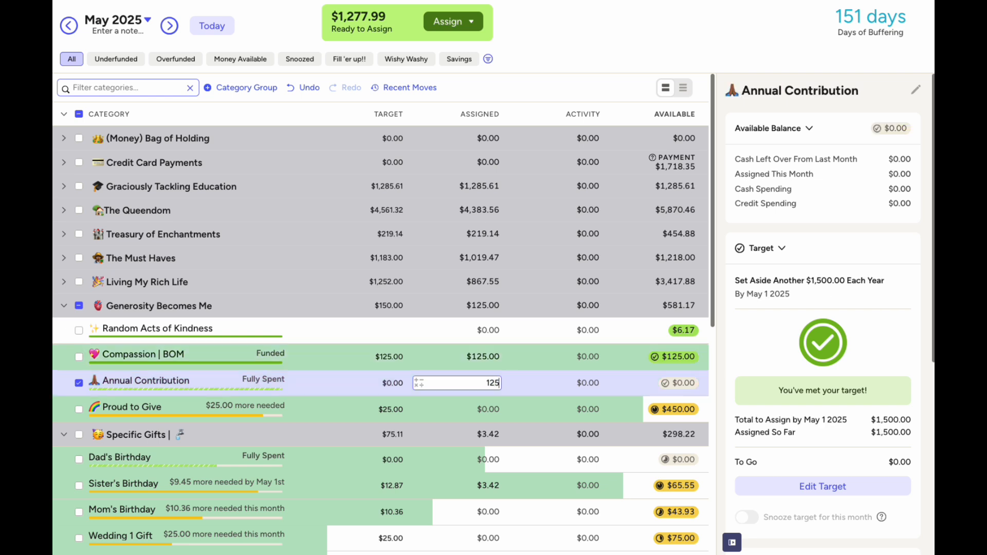
{"action": "key", "text": "Return"}
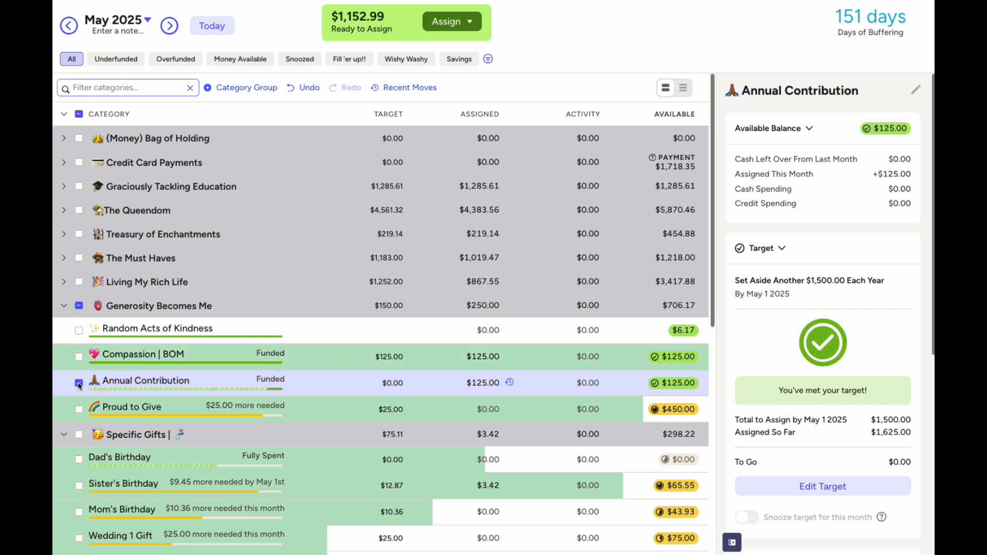
{"action": "left_click", "coordinate": [78, 383]}
Check Annual Contribution's target, leaving it unchanged
{"action": "left_click", "coordinate": [79, 384]}
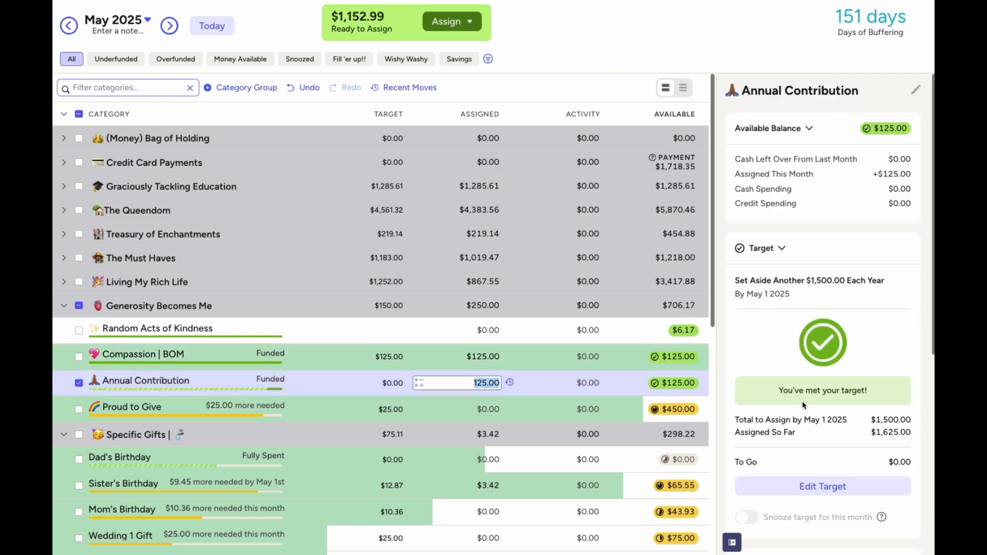
{"action": "scroll", "coordinate": [817, 441], "scroll_direction": "down", "scroll_amount": 3}
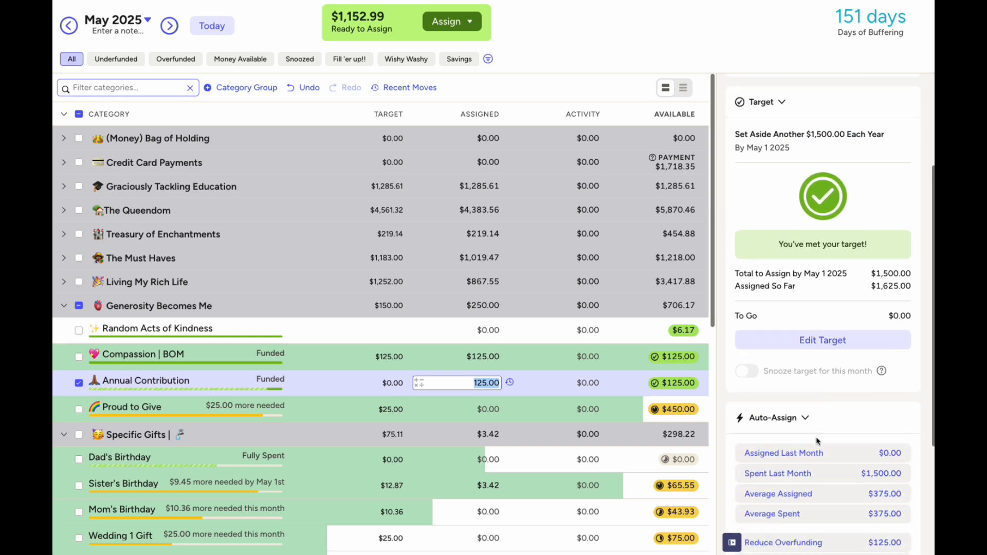
{"action": "left_click", "coordinate": [836, 346]}
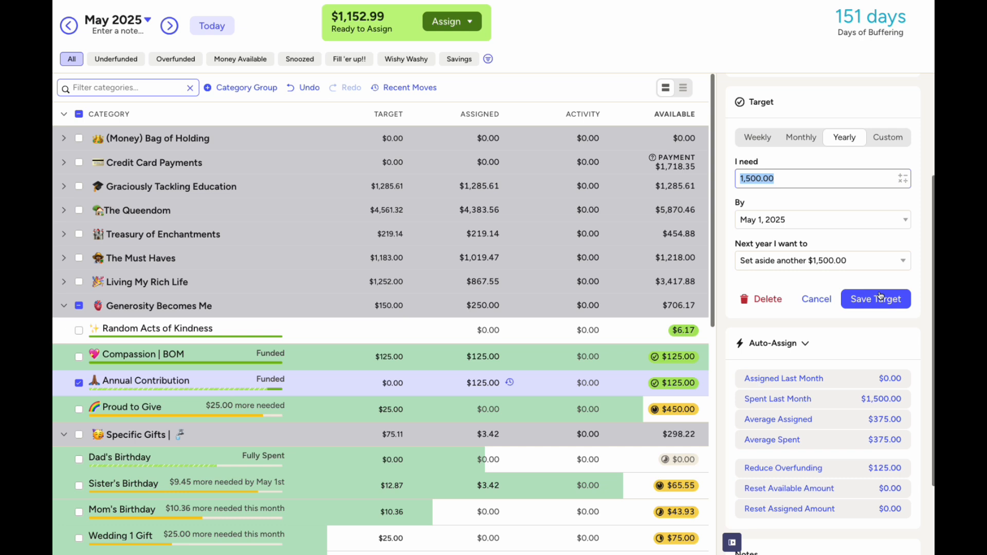
{"action": "scroll", "coordinate": [777, 295], "scroll_direction": "up", "scroll_amount": 3}
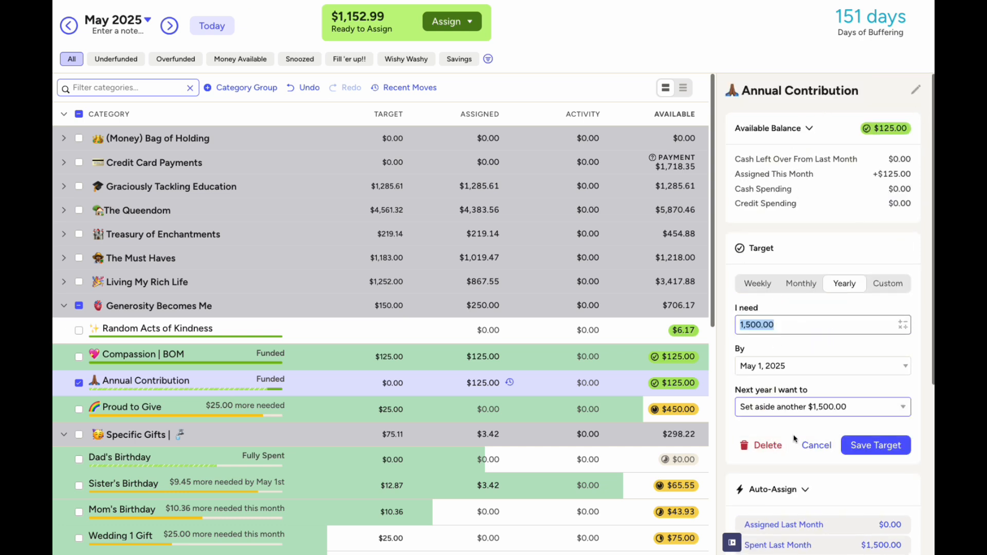
{"action": "left_click", "coordinate": [79, 383]}
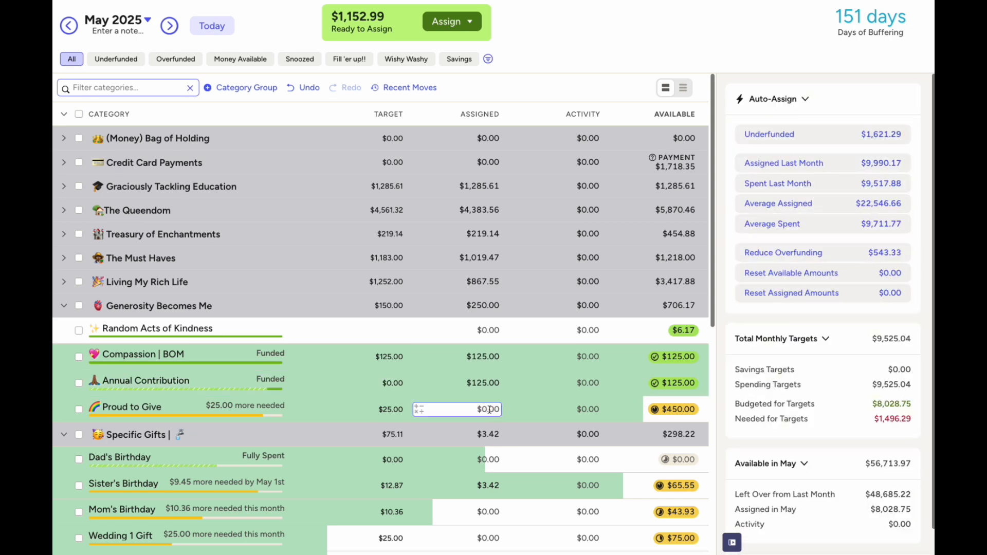
Assign $25 to Proud to Give
{"action": "left_click", "coordinate": [490, 410]}
{"action": "type", "text": "25"}
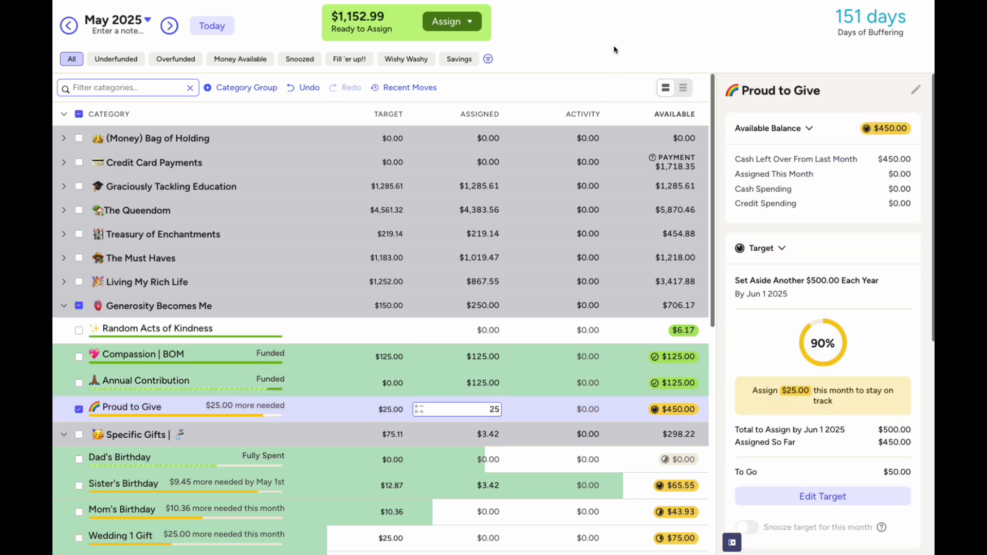
{"action": "key", "text": "Return"}
{"action": "left_click", "coordinate": [79, 411]}
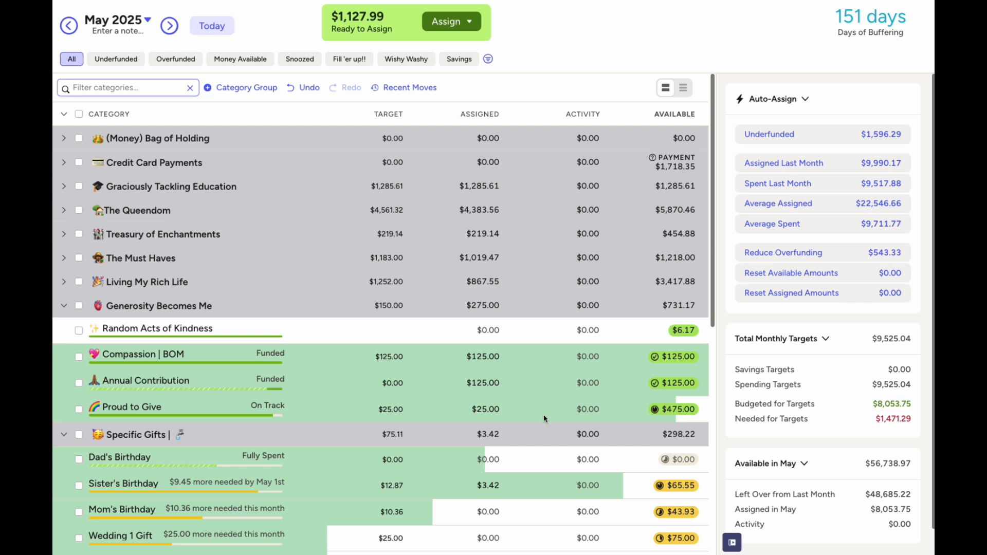
Collapse Generosity Becomes Me and hide the Dad's Birthday category
{"action": "scroll", "coordinate": [566, 414], "scroll_direction": "down", "scroll_amount": 2}
{"action": "left_click", "coordinate": [63, 234]}
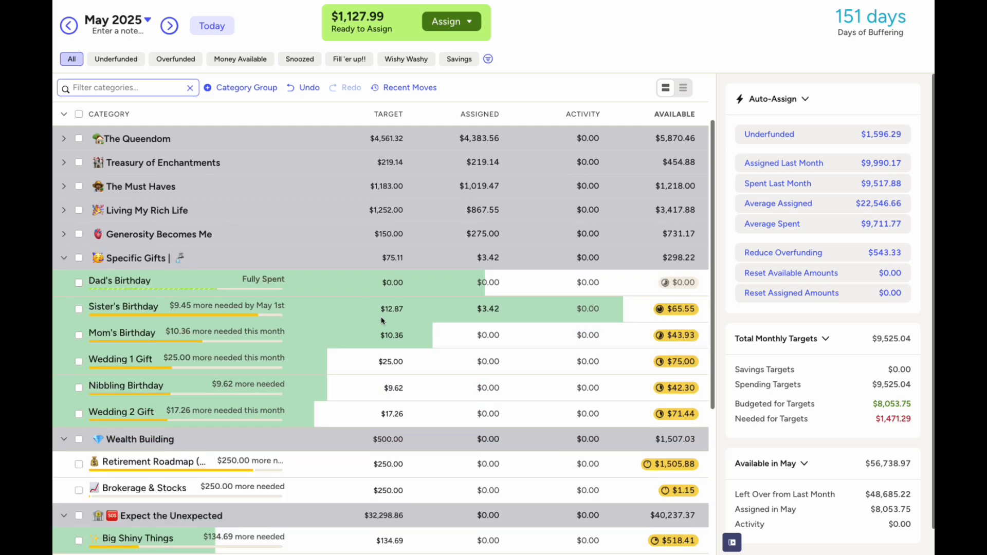
{"action": "left_click", "coordinate": [499, 317]}
{"action": "left_click", "coordinate": [494, 284]}
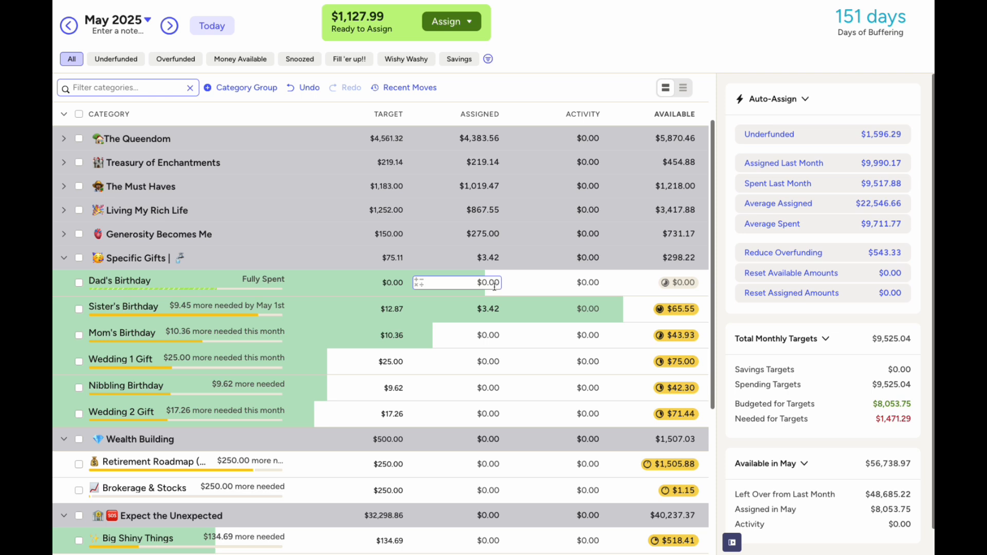
{"action": "left_click", "coordinate": [496, 311]}
{"action": "left_click", "coordinate": [81, 281]}
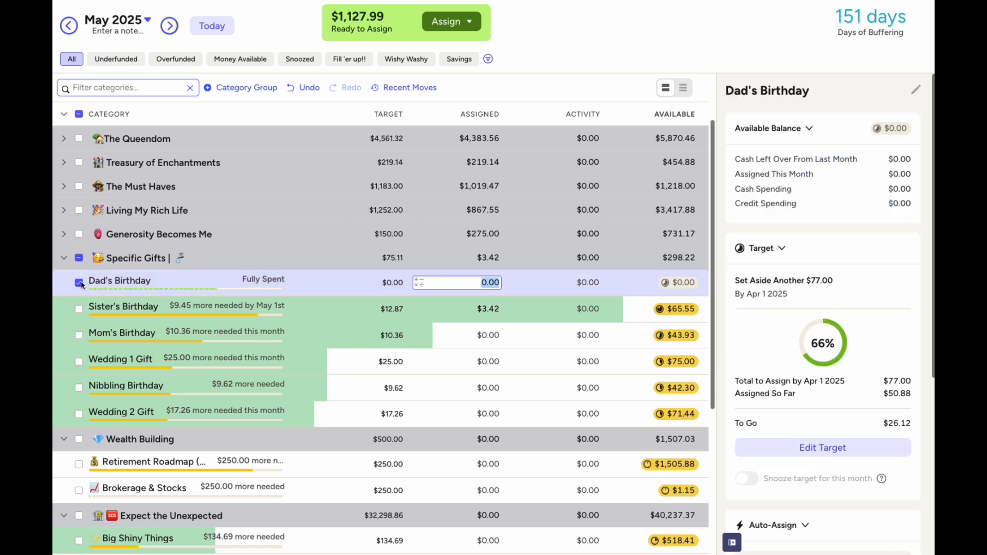
{"action": "left_click", "coordinate": [171, 280]}
{"action": "left_click", "coordinate": [106, 344]}
Bring Sister's Birthday to $12.87 by adding 9.45 to its assigned amount
{"action": "left_click", "coordinate": [488, 286]}
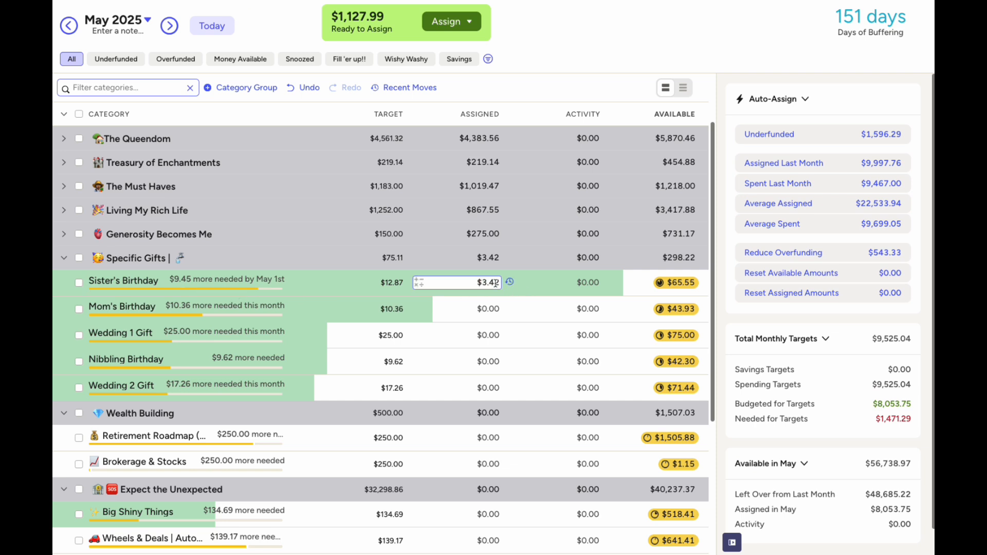
{"action": "left_click", "coordinate": [495, 283]}
{"action": "type", "text": "+9.5"}
{"action": "key", "text": "BackSpace"}
{"action": "type", "text": "45"}
{"action": "key", "text": "Return"}
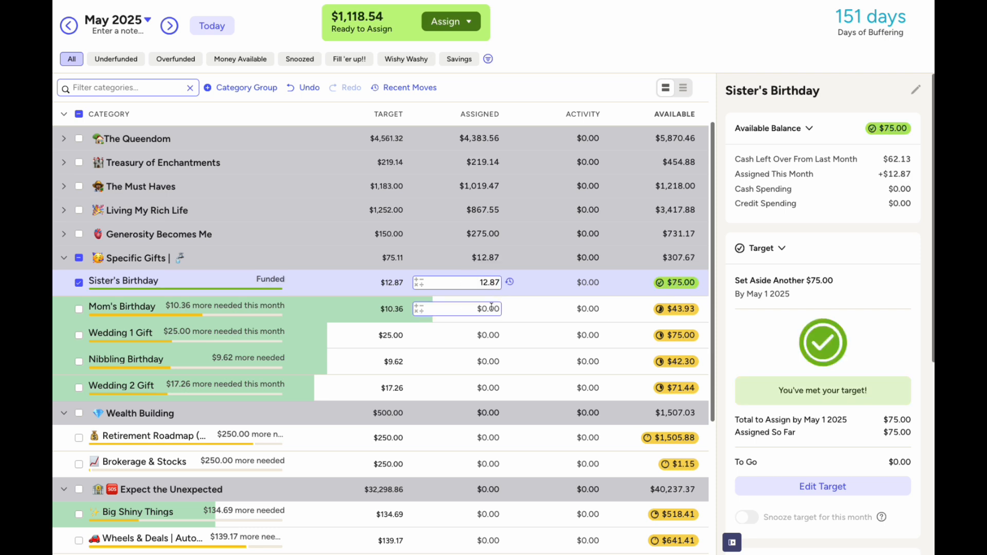
Assign Mom's Birthday $10.36, Wedding 1 Gift $25, Nibbling Birthday $9.62, Wedding 2 Gift $17.26
{"action": "left_click", "coordinate": [492, 308]}
{"action": "type", "text": "10.36"}
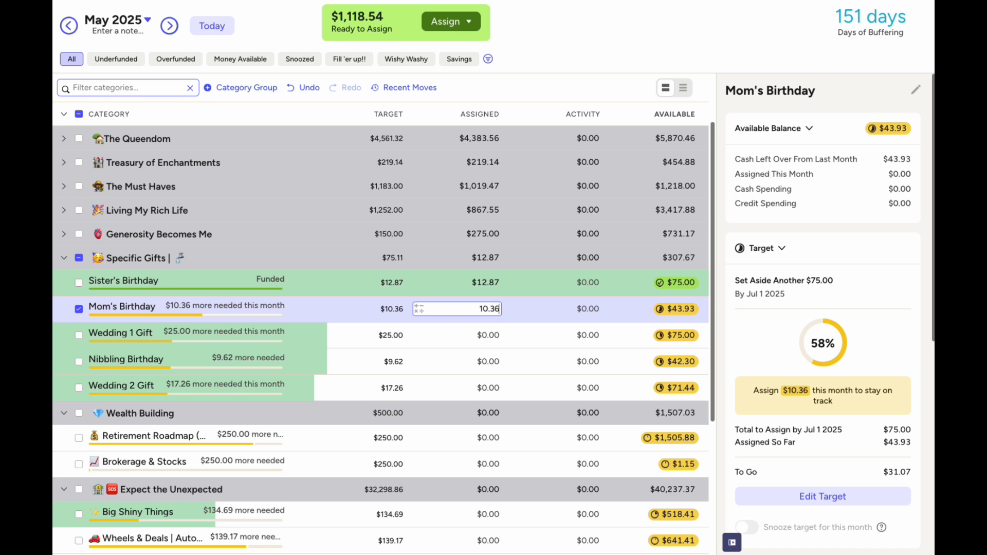
{"action": "left_click", "coordinate": [489, 335]}
{"action": "type", "text": "25"}
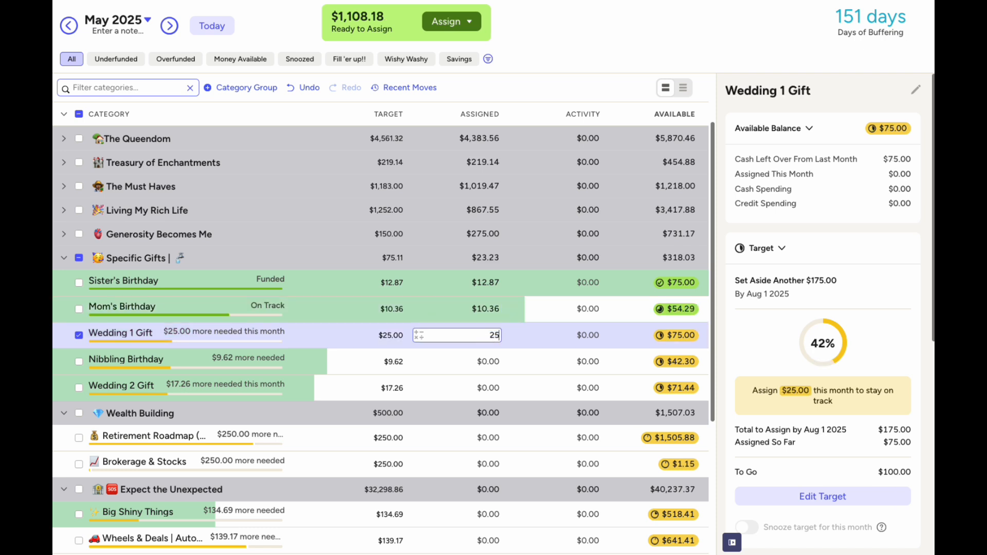
{"action": "left_click", "coordinate": [487, 364]}
{"action": "type", "text": "9.62"}
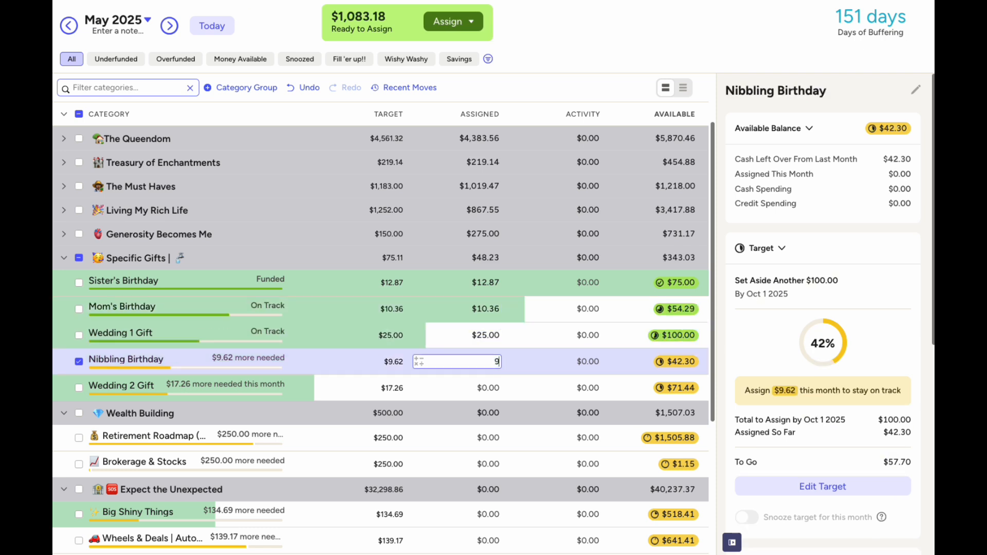
{"action": "left_click", "coordinate": [489, 390]}
{"action": "type", "text": "17.26"}
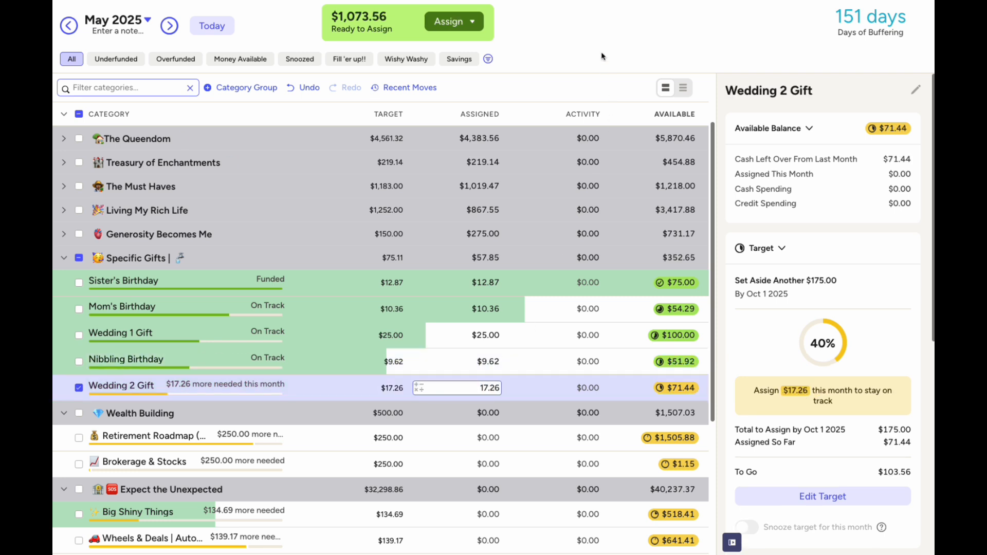
{"action": "key", "text": "Return"}
{"action": "left_click", "coordinate": [79, 391]}
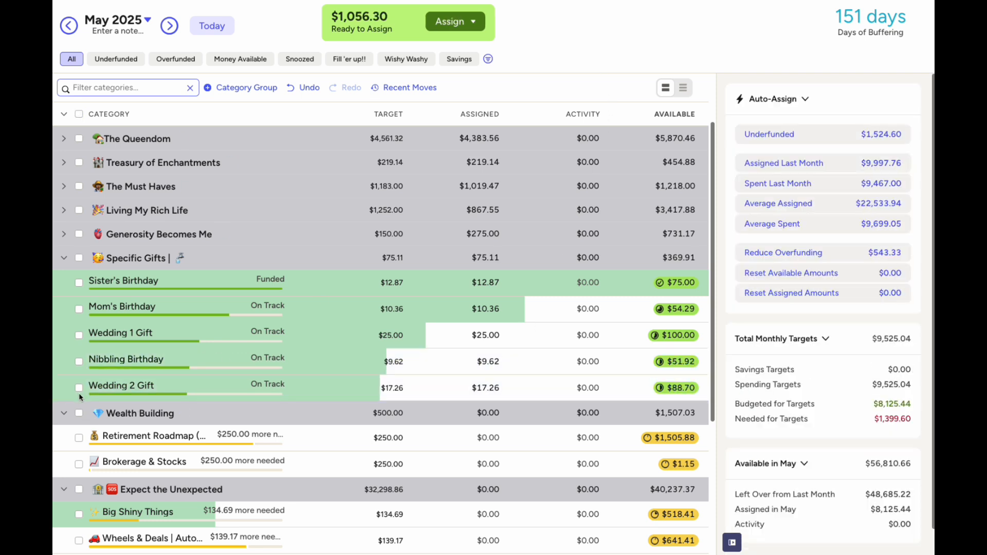
Collapse Specific Gifts and assign $250 each to Retirement Roadmap and Brokerage & Stocks
{"action": "left_click", "coordinate": [64, 258]}
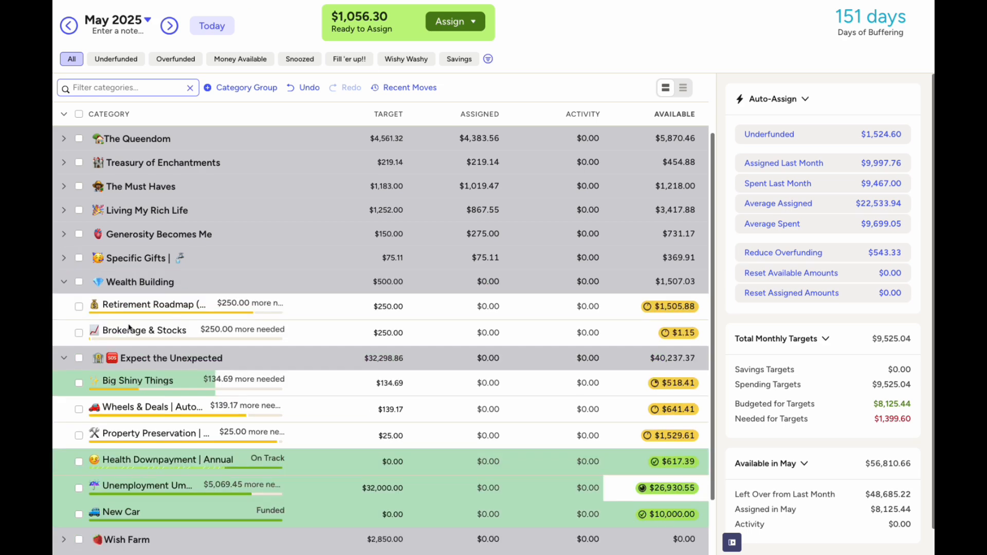
{"action": "left_click", "coordinate": [496, 303]}
{"action": "type", "text": "250"}
{"action": "left_click", "coordinate": [488, 333]}
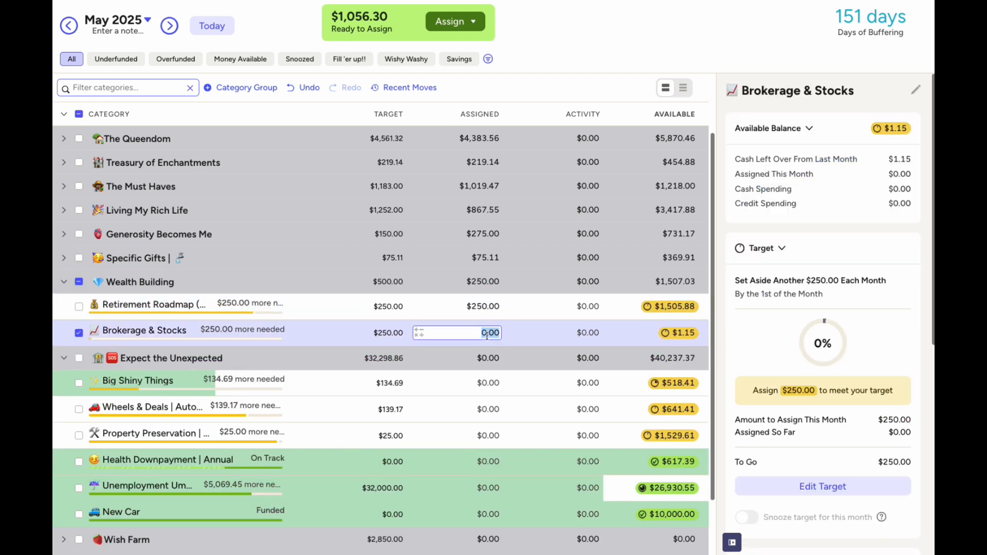
{"action": "type", "text": "250"}
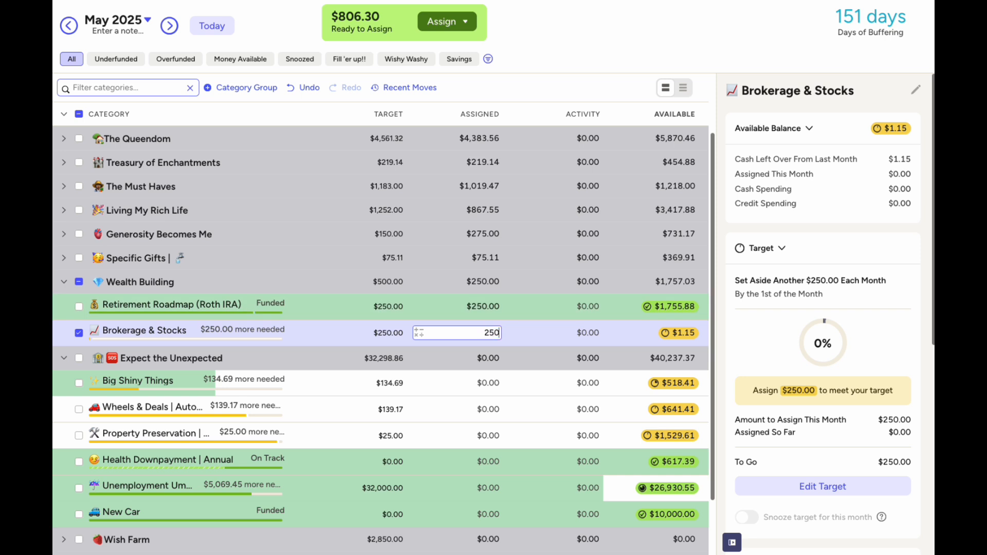
{"action": "key", "text": "Return"}
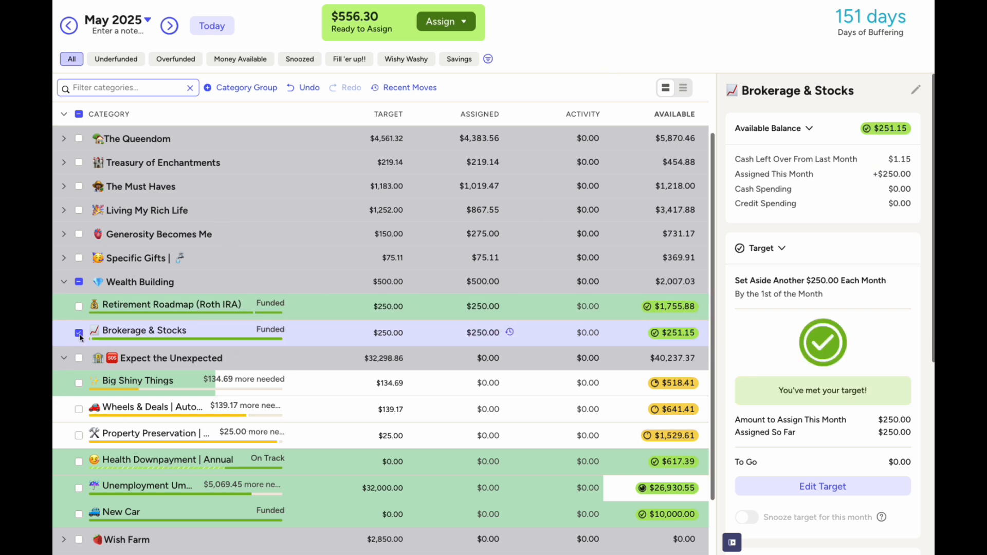
{"action": "left_click", "coordinate": [79, 333]}
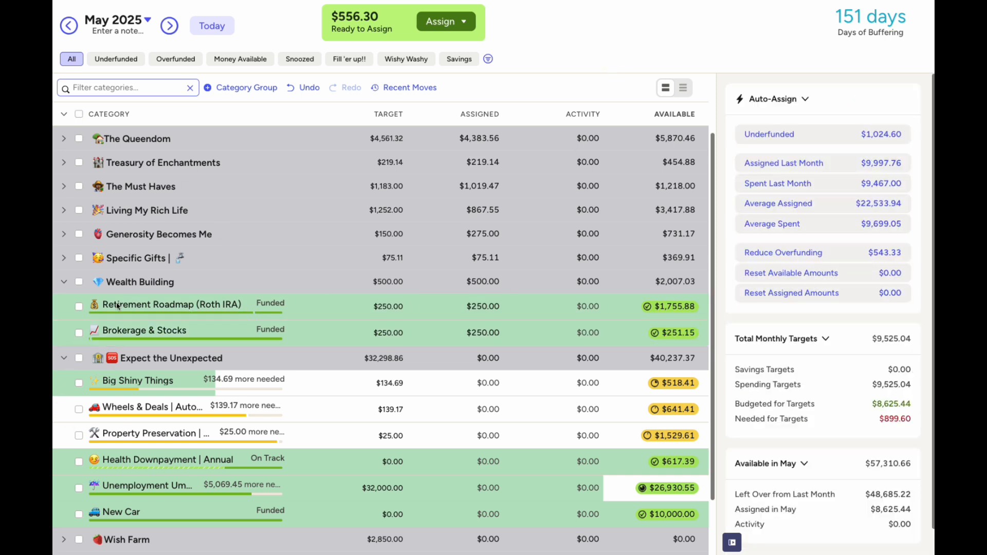
Reduce Brokerage & Stocks' assignment to $248.85 (250-1.15)
{"action": "left_click", "coordinate": [63, 282]}
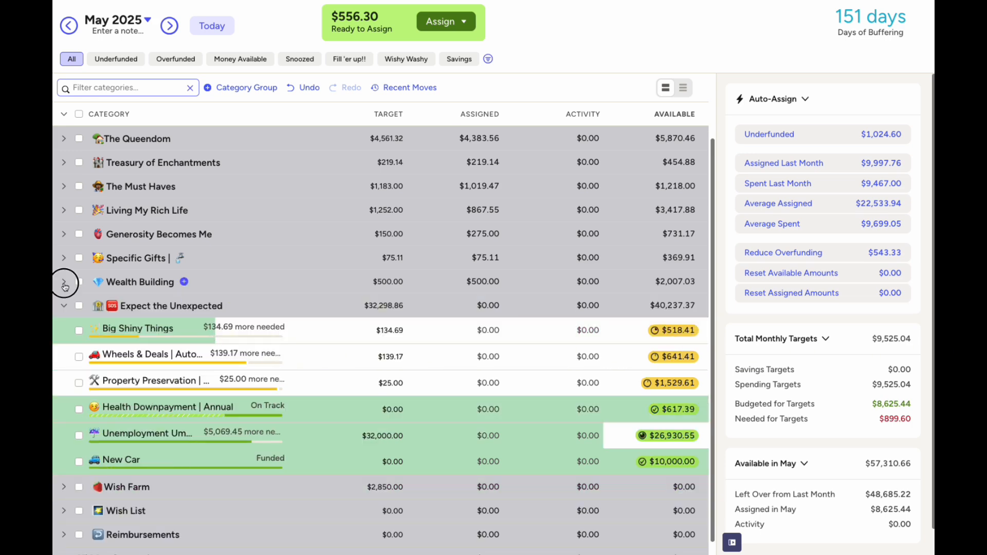
{"action": "left_click", "coordinate": [183, 281]}
{"action": "left_click", "coordinate": [525, 328]}
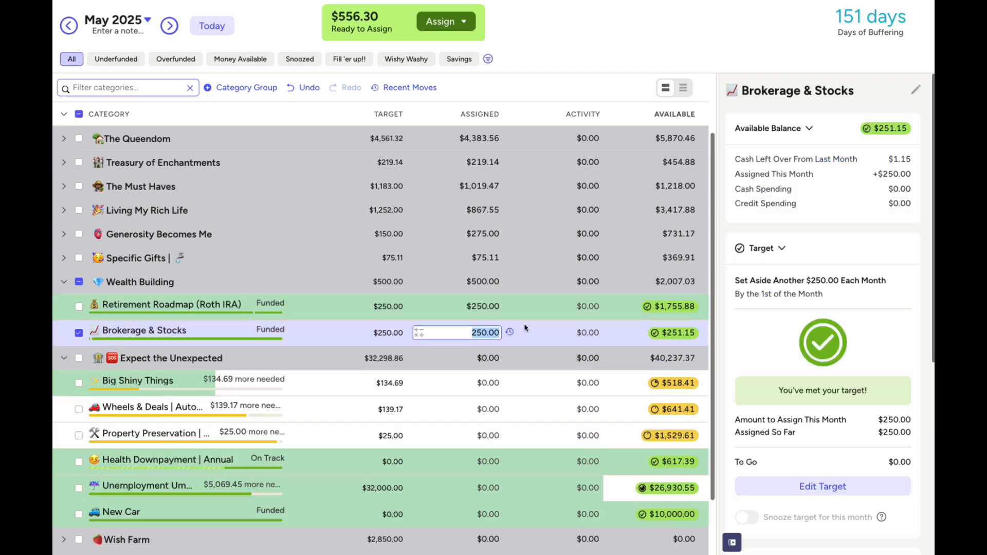
{"action": "type", "text": "250-1.15"}
{"action": "key", "text": "Return"}
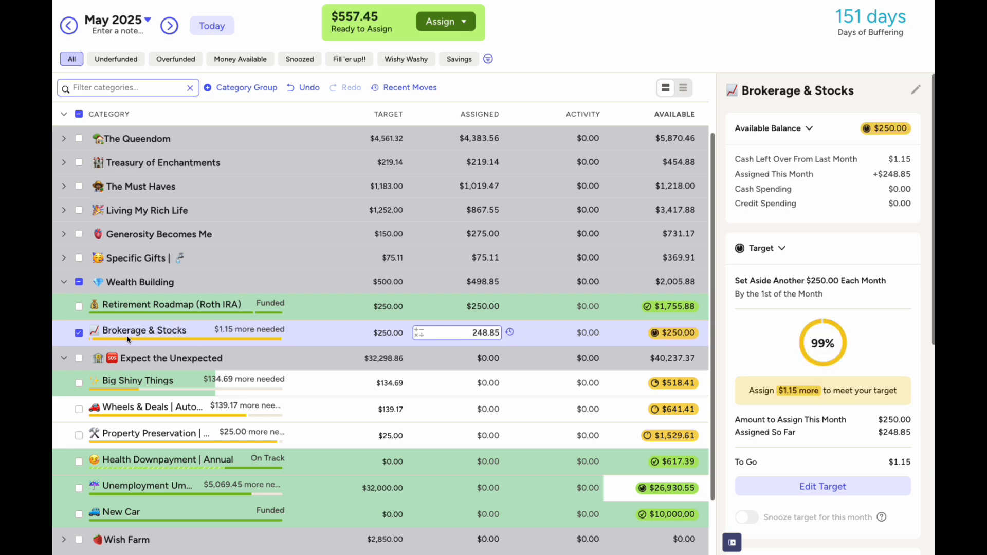
{"action": "left_click", "coordinate": [80, 333]}
{"action": "left_click", "coordinate": [79, 334]}
{"action": "left_click", "coordinate": [79, 334]}
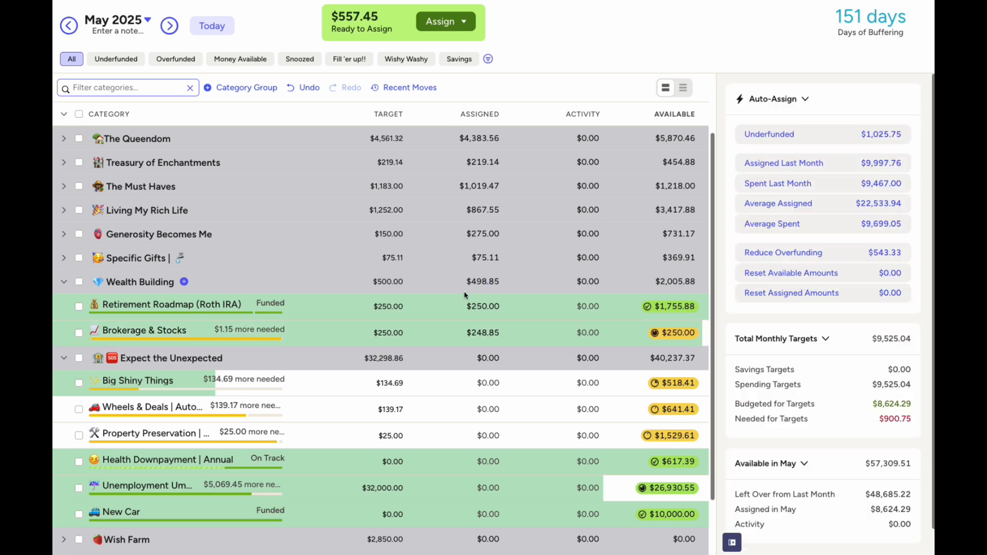
Move April's $1.15 Brokerage & Stocks leftover to Ready to Assign
{"action": "left_click", "coordinate": [69, 30]}
{"action": "scroll", "coordinate": [565, 375], "scroll_direction": "down", "scroll_amount": 2}
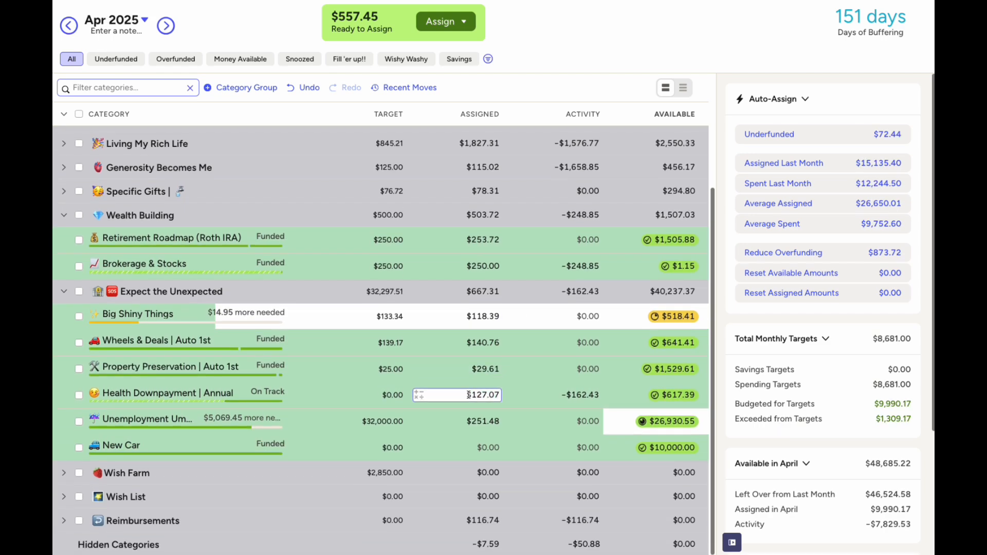
{"action": "scroll", "coordinate": [591, 350], "scroll_direction": "up", "scroll_amount": 1}
{"action": "left_click", "coordinate": [664, 303]}
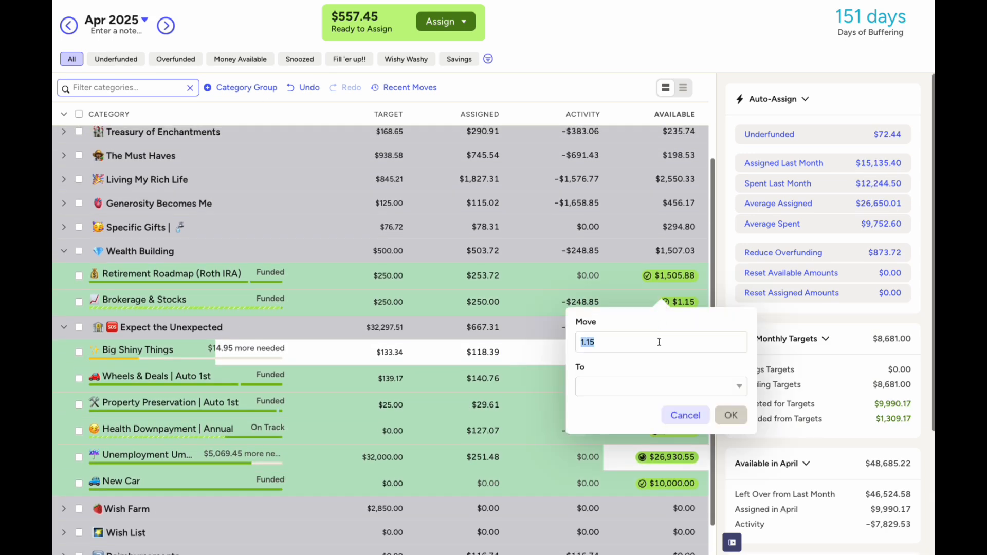
{"action": "left_click", "coordinate": [680, 391]}
{"action": "left_click", "coordinate": [662, 183]}
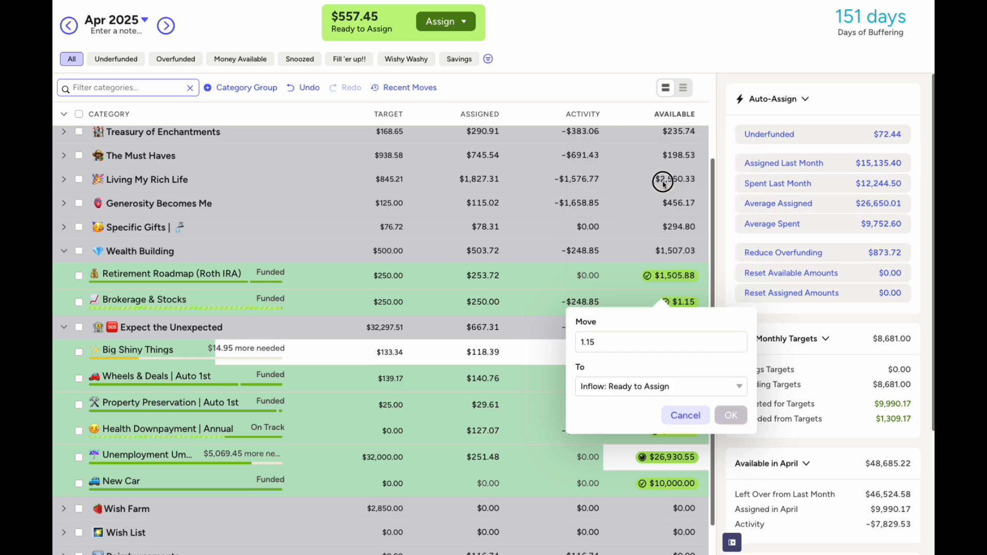
{"action": "left_click", "coordinate": [725, 422]}
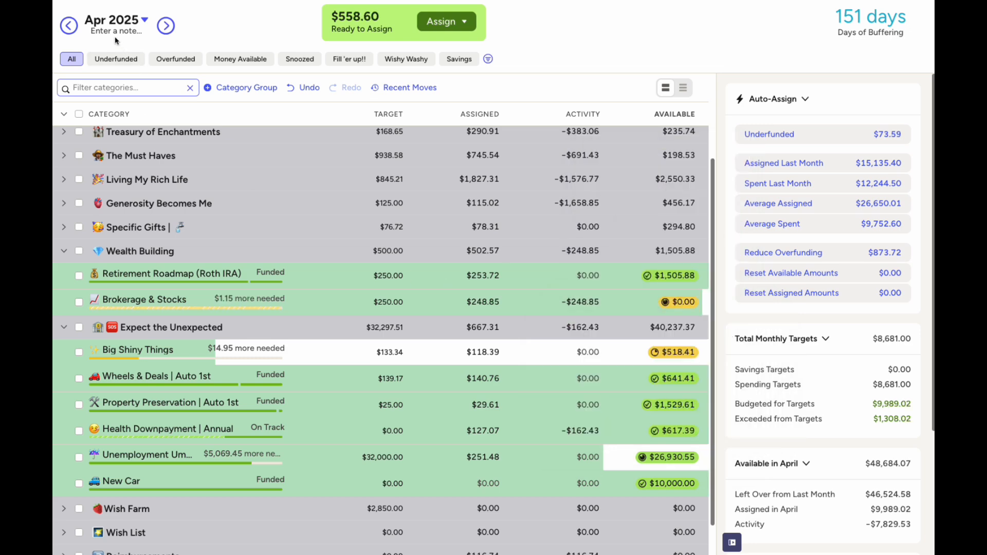
Set May's Brokerage & Stocks assignment to $250 and collapse Wealth Building
{"action": "left_click", "coordinate": [157, 29]}
{"action": "left_click", "coordinate": [158, 29]}
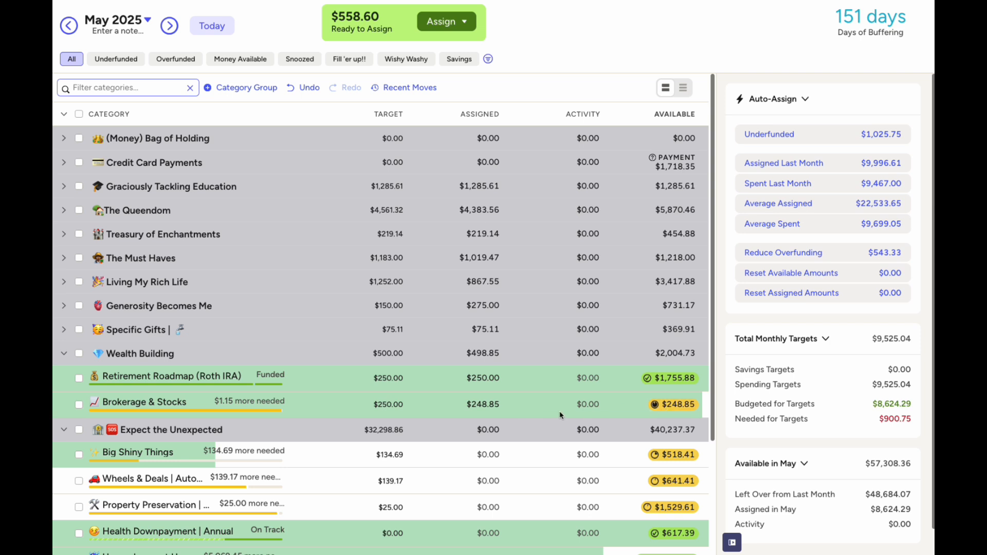
{"action": "left_click", "coordinate": [482, 404]}
{"action": "type", "text": "250"}
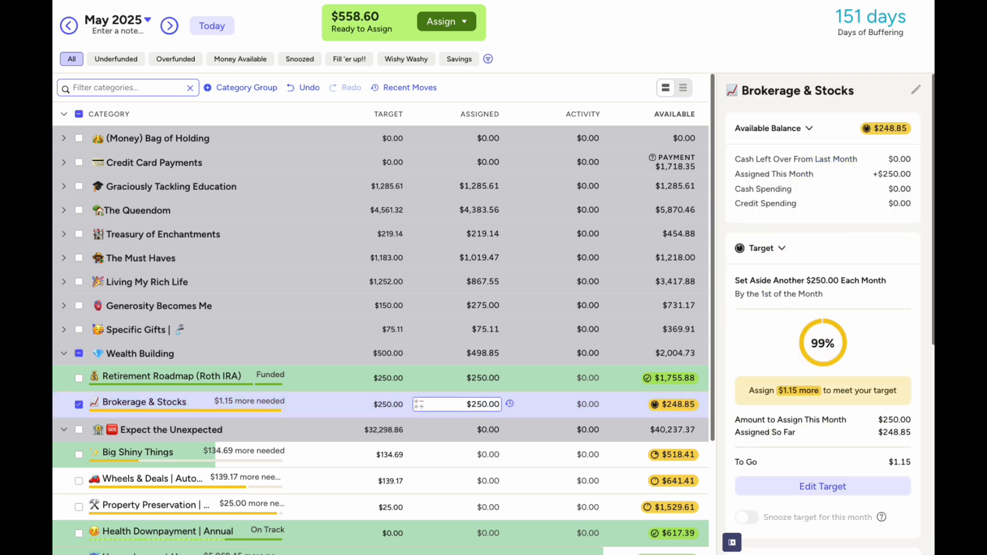
{"action": "key", "text": "Return"}
{"action": "left_click", "coordinate": [79, 404]}
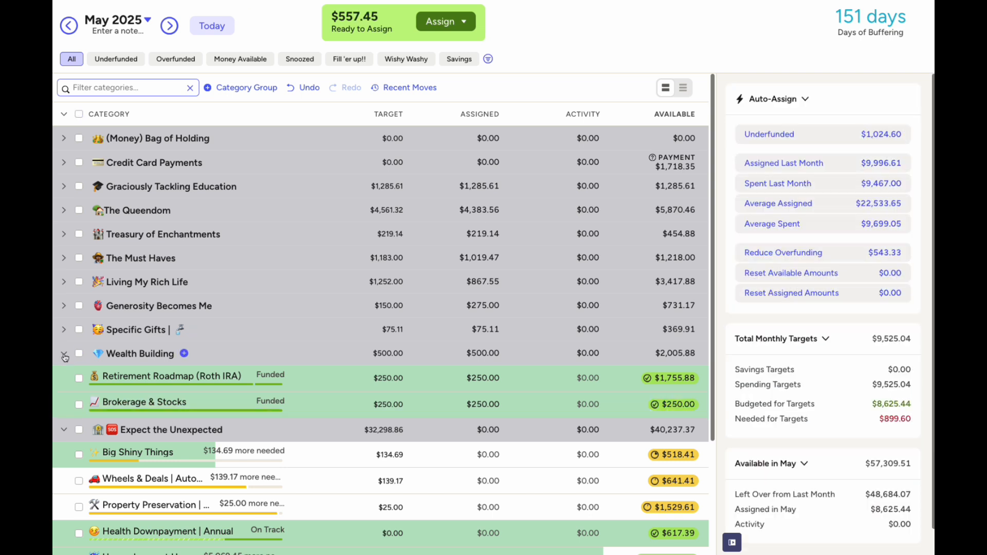
{"action": "left_click", "coordinate": [63, 355]}
Assign $134.69 to Big Shiny Things, $139.17 to Wheels & Deals, $25 to Property Preservation
{"action": "scroll", "coordinate": [268, 381], "scroll_direction": "down", "scroll_amount": 2}
{"action": "left_click", "coordinate": [481, 316]}
{"action": "type", "text": "134"}
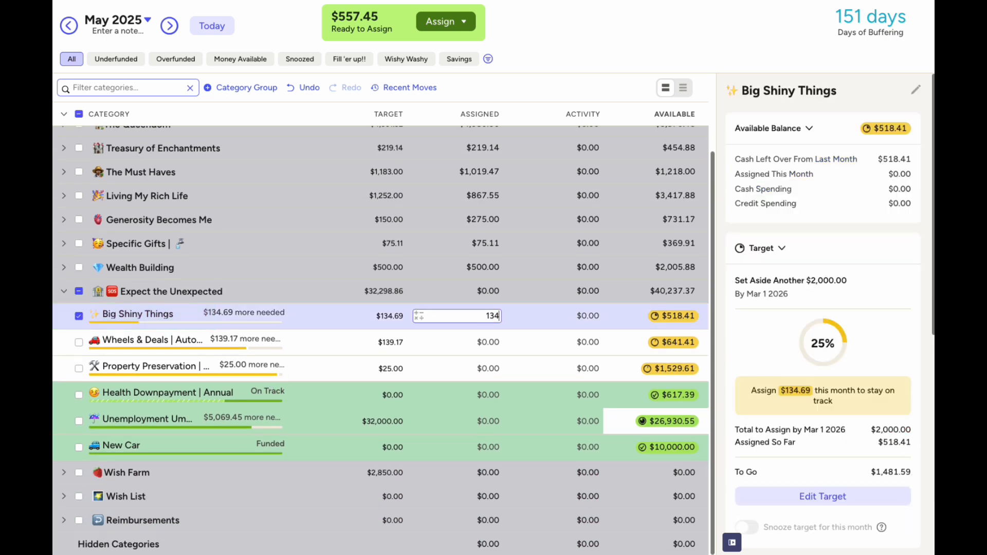
{"action": "type", "text": ".69"}
{"action": "left_click", "coordinate": [480, 342]}
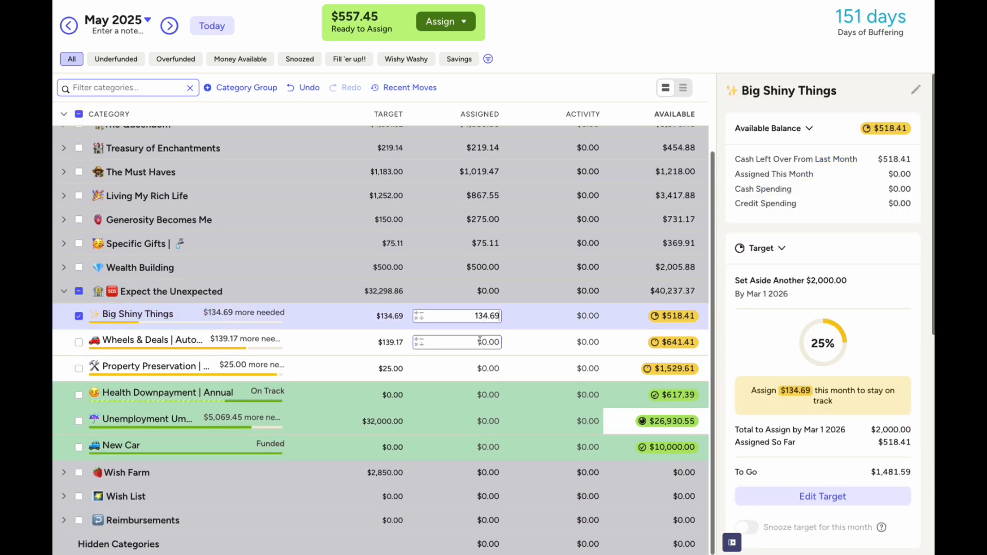
{"action": "type", "text": "139.17"}
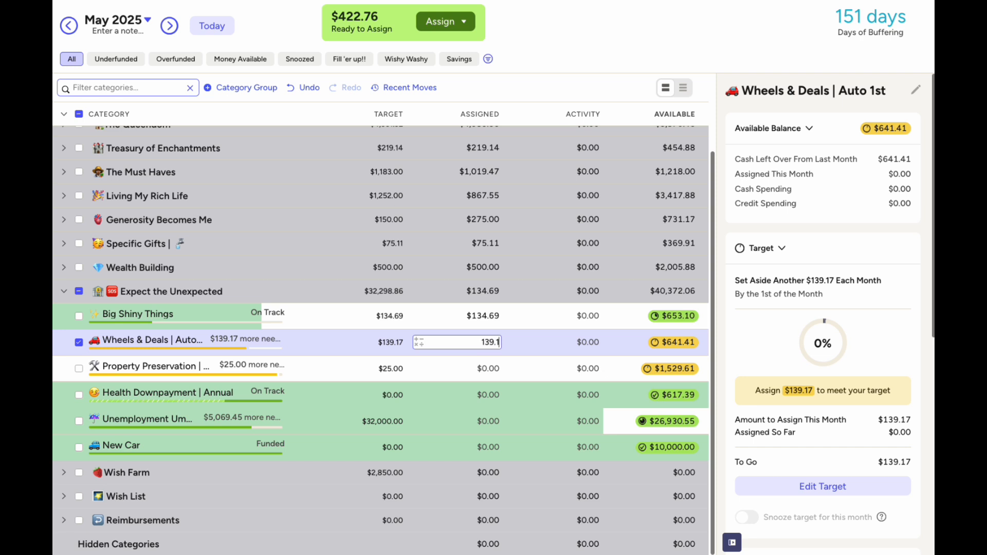
{"action": "left_click", "coordinate": [478, 367]}
{"action": "type", "text": "25"}
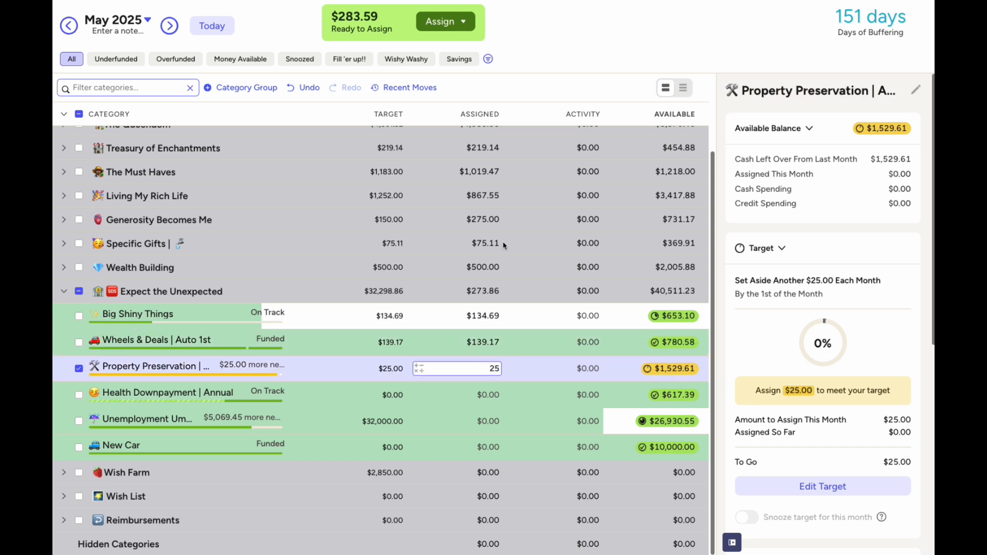
{"action": "key", "text": "Return"}
{"action": "left_click", "coordinate": [79, 369]}
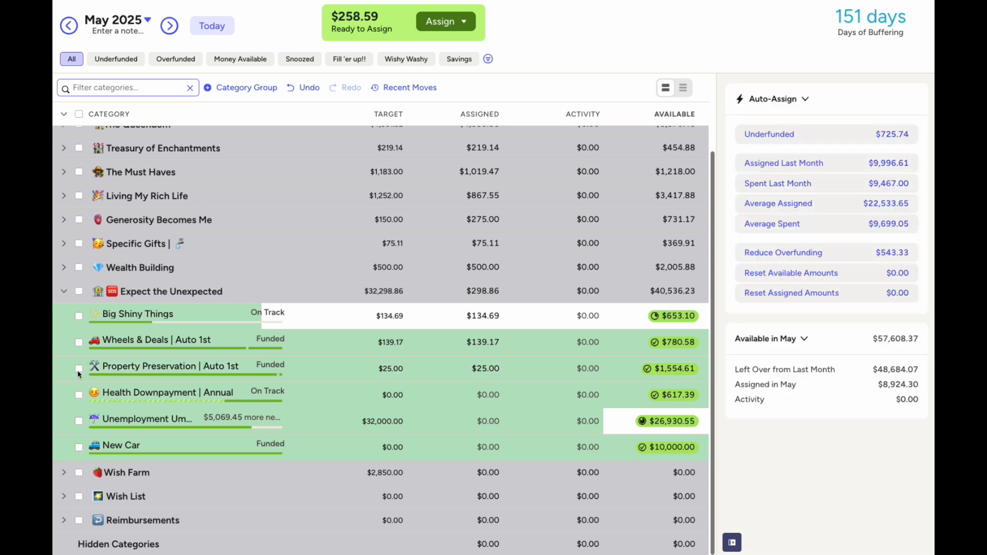
{"action": "left_click", "coordinate": [482, 396]}
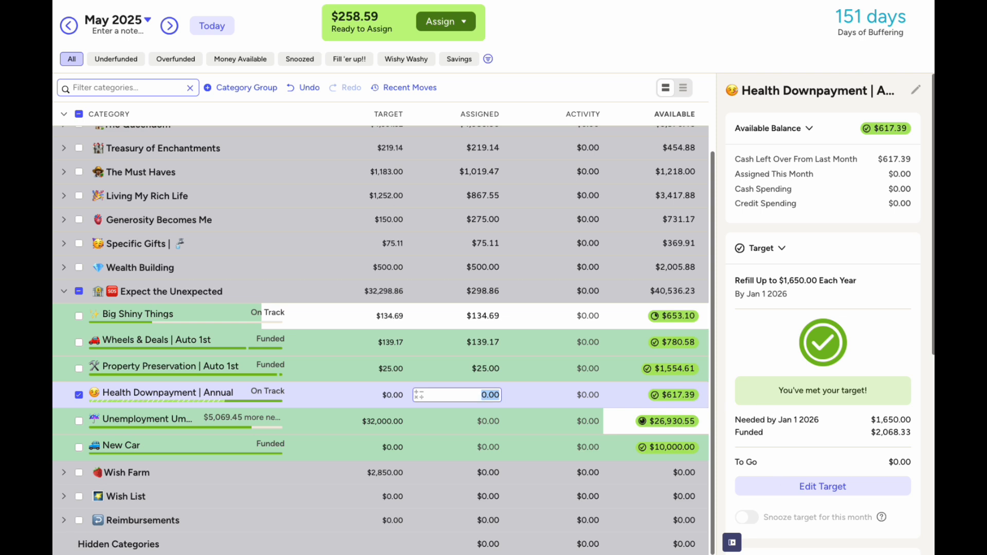
Use Calculator to work out (1650-617.39)/9 for the remaining categories
{"action": "key", "text": "super+Tab"}
{"action": "left_click", "coordinate": [375, 253]}
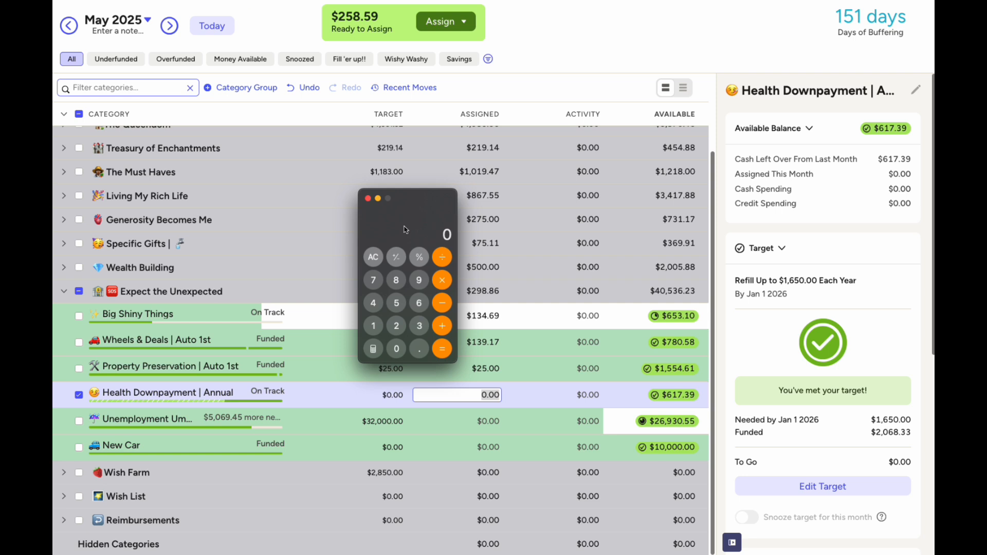
{"action": "type", "text": "1650-617.39"}
{"action": "key", "text": "Return"}
{"action": "type", "text": "/9"}
{"action": "key", "text": "Return"}
{"action": "left_click", "coordinate": [368, 199]}
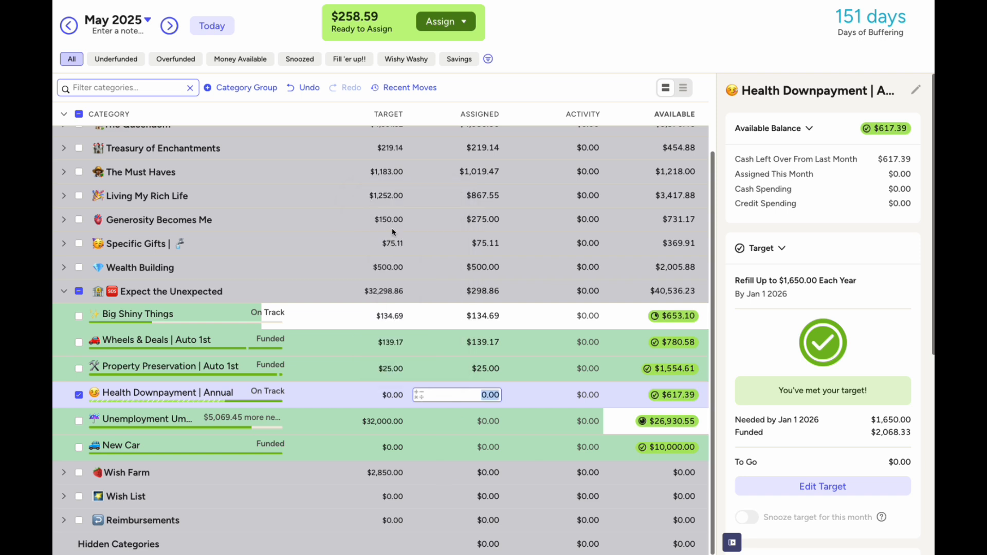
Assign $115 to Health Downpayment for May
{"action": "type", "text": "114"}
{"action": "key", "text": "BackSpace"}
{"action": "type", "text": "5"}
{"action": "key", "text": "Return"}
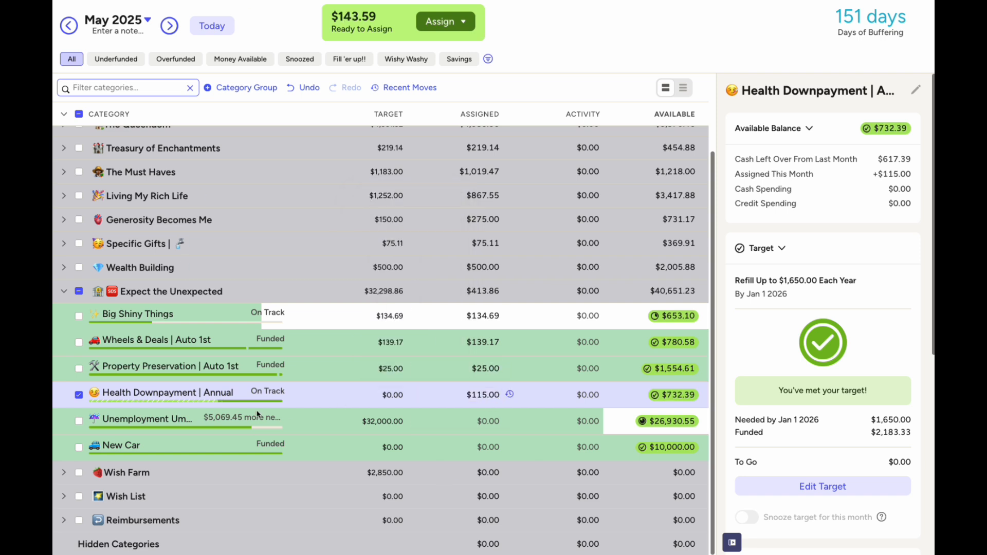
{"action": "left_click", "coordinate": [80, 397]}
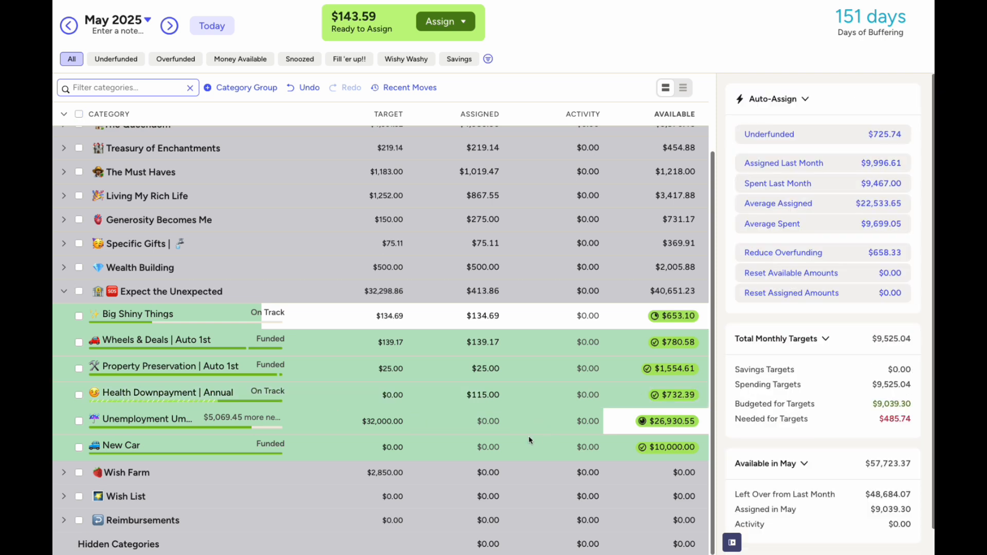
Assign the remaining $143.59 to Unemployment Umbrella
{"action": "left_click", "coordinate": [494, 419]}
{"action": "type", "text": "143.59"}
{"action": "left_click", "coordinate": [601, 26]}
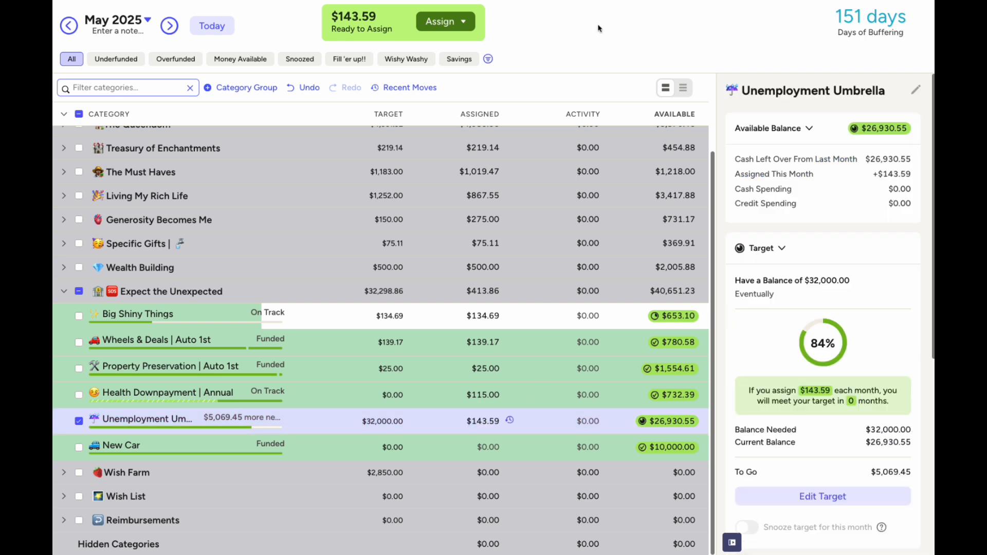
{"action": "left_click", "coordinate": [79, 421]}
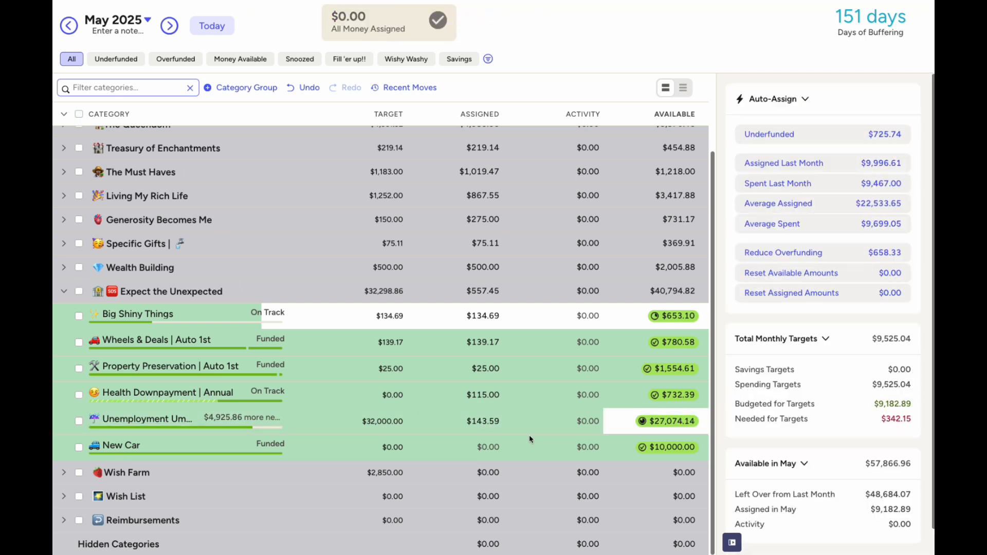
{"action": "scroll", "coordinate": [510, 434], "scroll_direction": "up", "scroll_amount": 1}
Expand all of May's category groups from the Category header
{"action": "left_click", "coordinate": [474, 419]}
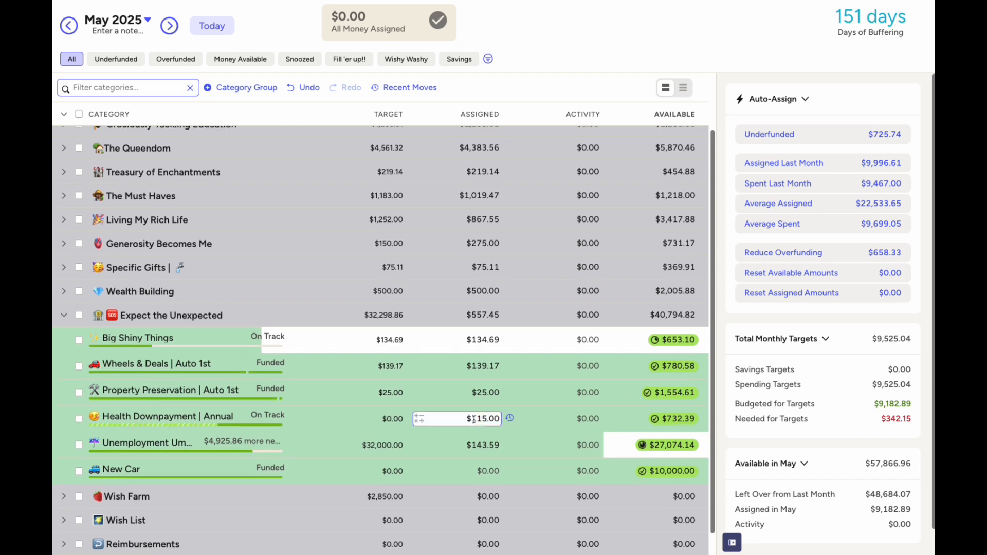
{"action": "scroll", "coordinate": [474, 419], "scroll_direction": "up", "scroll_amount": 3}
{"action": "left_click", "coordinate": [64, 377]}
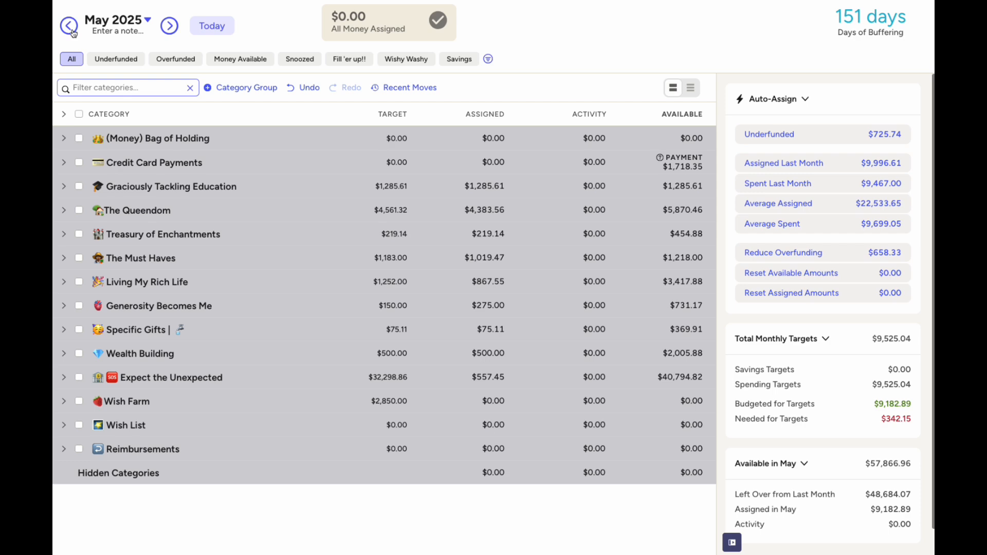
{"action": "left_click", "coordinate": [64, 114]}
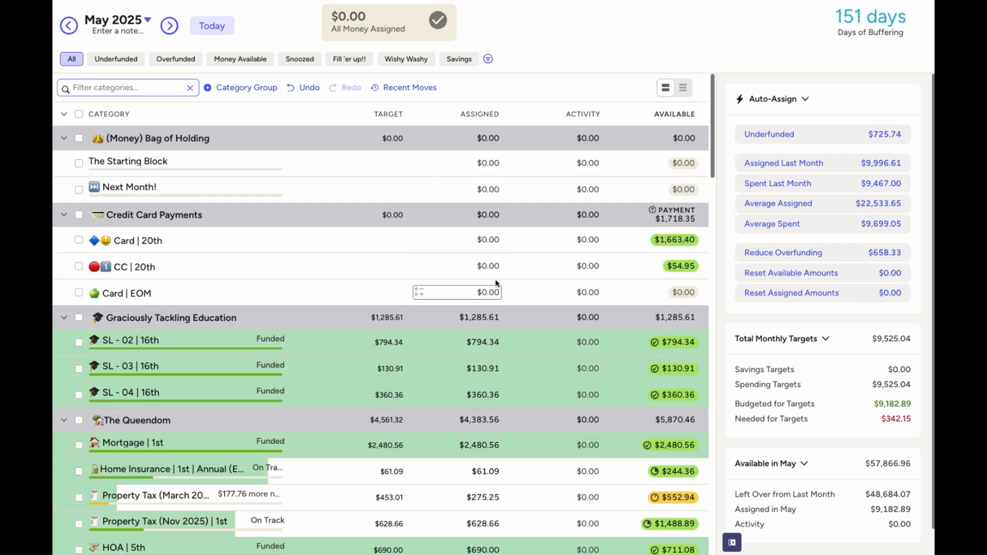
Scroll through the full category list to review every May assignment
{"action": "scroll", "coordinate": [496, 283], "scroll_direction": "down", "scroll_amount": 5}
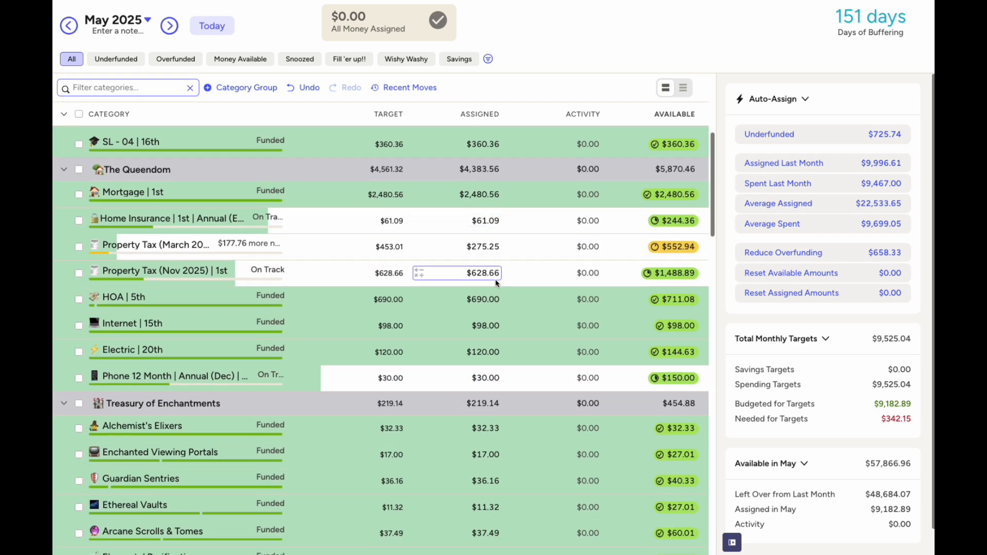
{"action": "scroll", "coordinate": [497, 282], "scroll_direction": "down", "scroll_amount": 3}
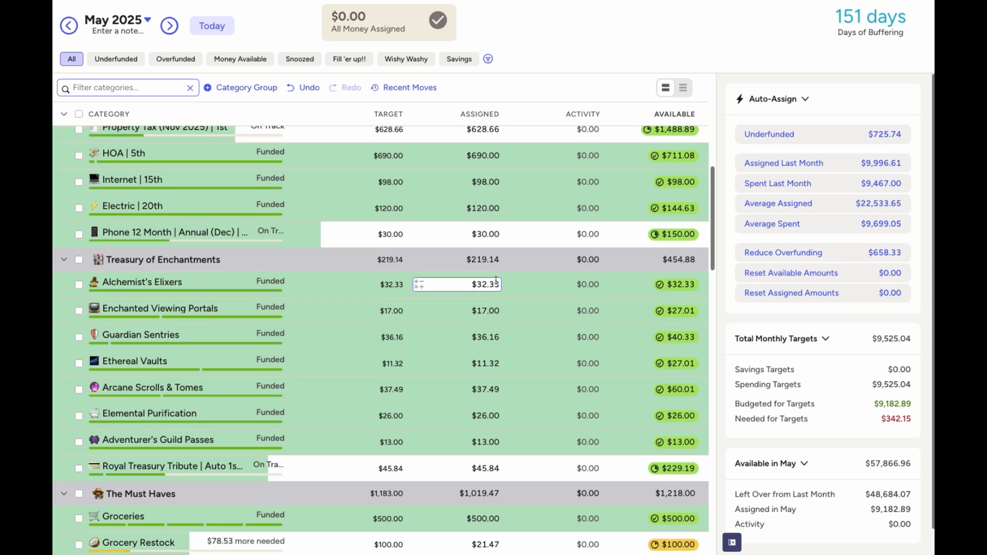
{"action": "scroll", "coordinate": [497, 283], "scroll_direction": "down", "scroll_amount": 4}
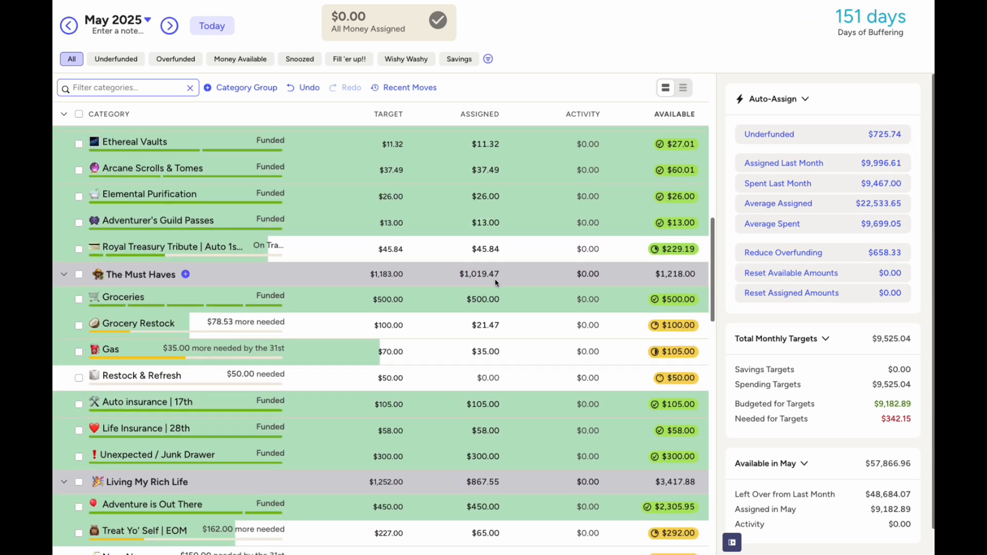
{"action": "scroll", "coordinate": [497, 283], "scroll_direction": "down", "scroll_amount": 4}
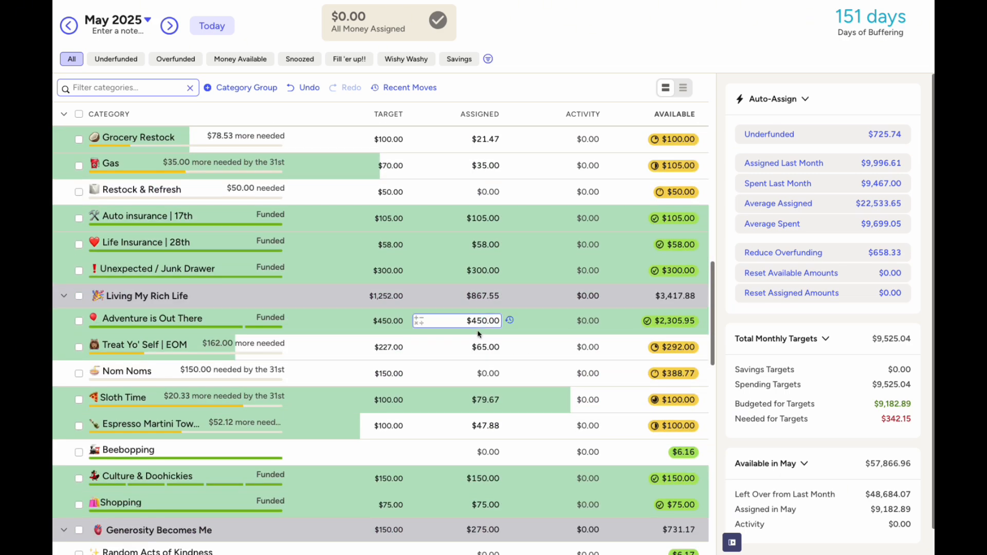
{"action": "scroll", "coordinate": [475, 359], "scroll_direction": "down", "scroll_amount": 3}
{"action": "scroll", "coordinate": [475, 360], "scroll_direction": "down", "scroll_amount": 4}
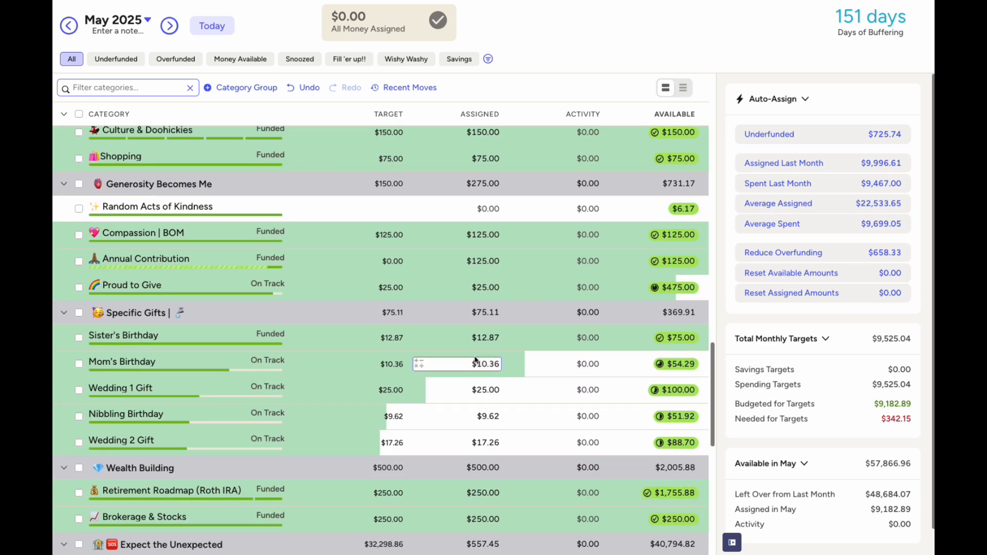
{"action": "scroll", "coordinate": [475, 360], "scroll_direction": "down", "scroll_amount": 2}
{"action": "scroll", "coordinate": [572, 290], "scroll_direction": "up", "scroll_amount": 3}
{"action": "scroll", "coordinate": [679, 249], "scroll_direction": "up", "scroll_amount": 1}
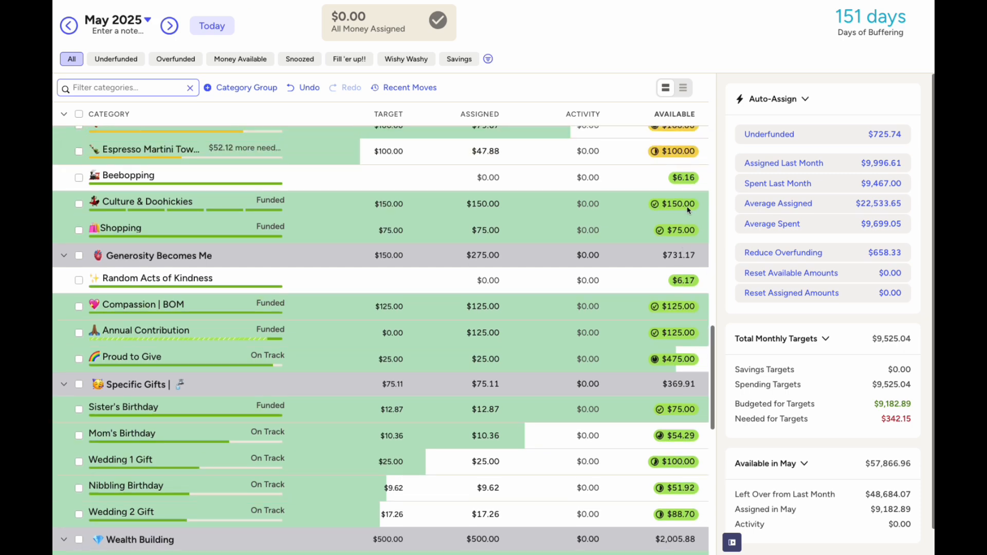
{"action": "scroll", "coordinate": [483, 294], "scroll_direction": "down", "scroll_amount": 3}
{"action": "scroll", "coordinate": [483, 296], "scroll_direction": "down", "scroll_amount": 3}
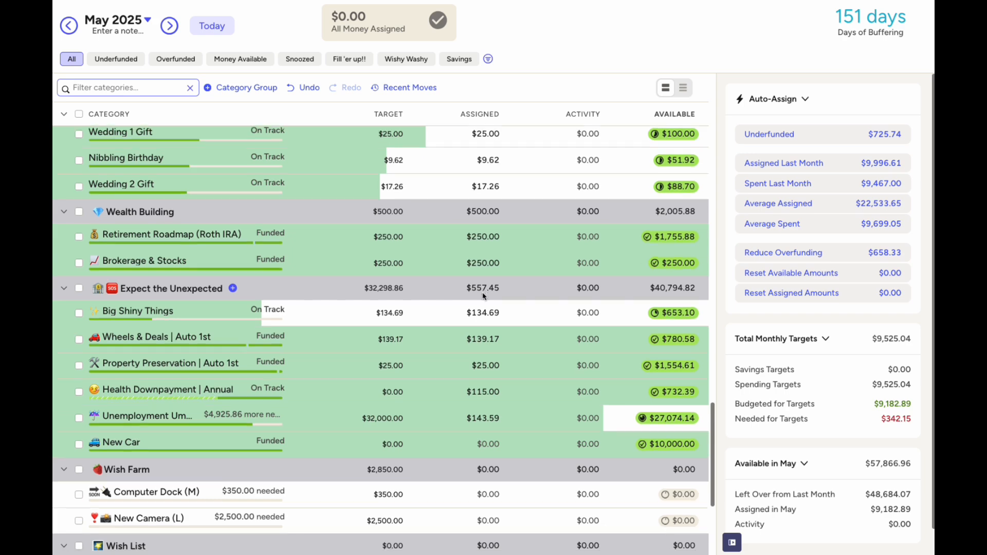
{"action": "scroll", "coordinate": [484, 297], "scroll_direction": "down", "scroll_amount": 1}
{"action": "scroll", "coordinate": [483, 293], "scroll_direction": "down", "scroll_amount": 3}
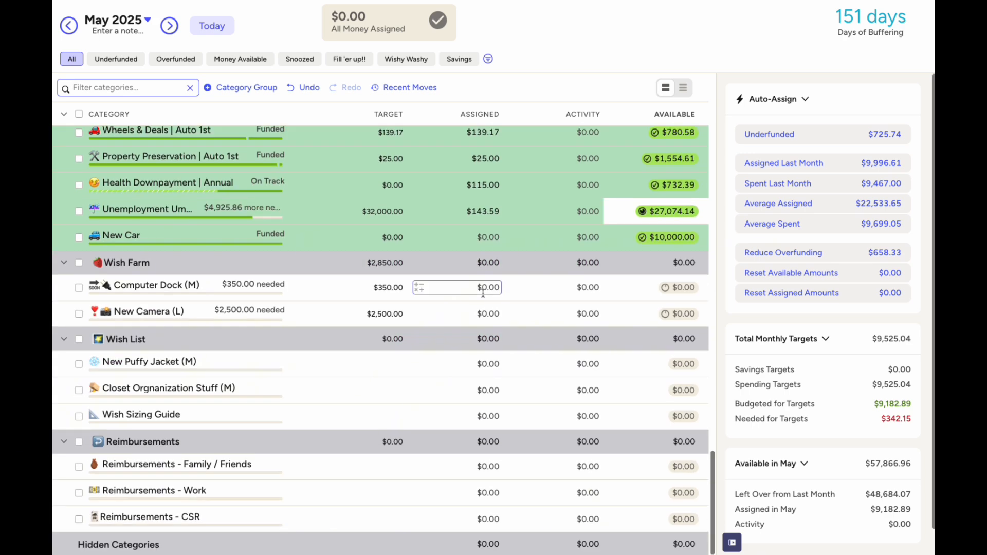
Collapse the Wish Farm, Wish List and Reimbursements groups
{"action": "left_click", "coordinate": [79, 263]}
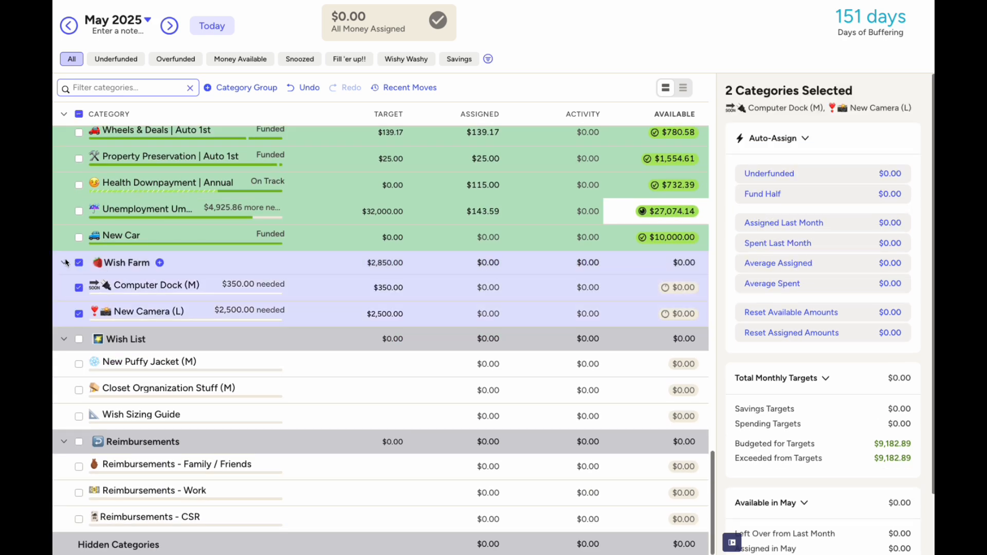
{"action": "left_click", "coordinate": [66, 264]}
{"action": "left_click", "coordinate": [79, 314]}
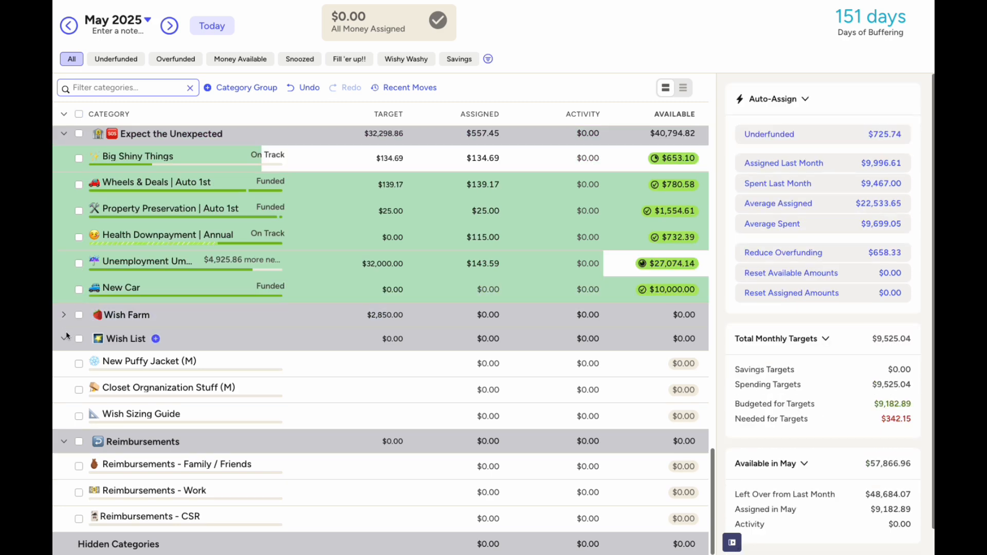
{"action": "left_click", "coordinate": [64, 338]}
{"action": "left_click", "coordinate": [64, 442]}
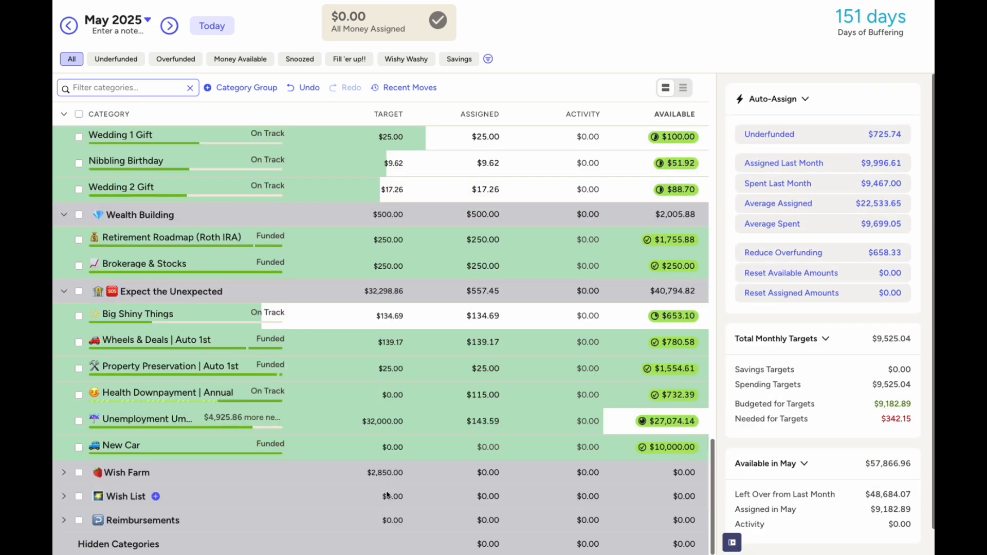
{"action": "left_click", "coordinate": [62, 520]}
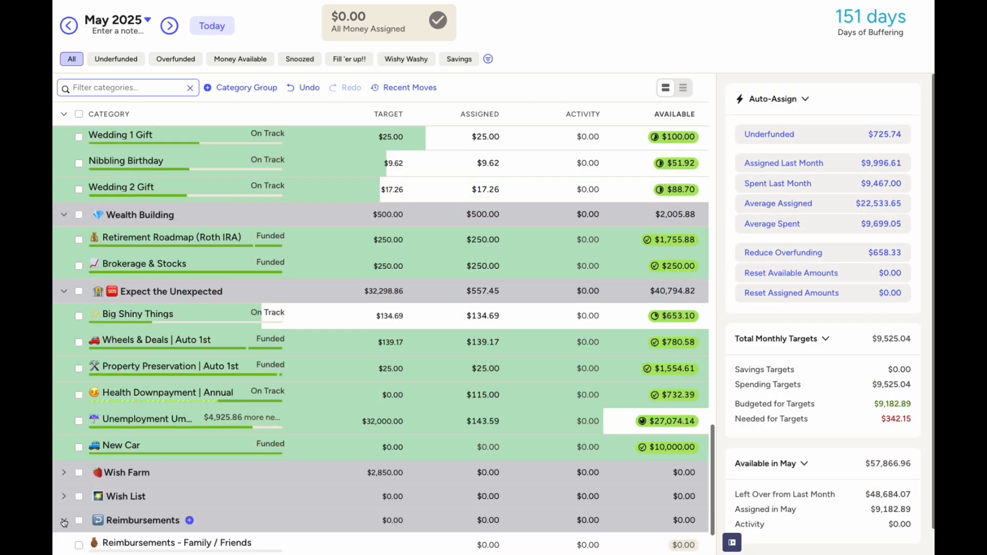
{"action": "scroll", "coordinate": [63, 516], "scroll_direction": "down", "scroll_amount": 2}
{"action": "left_click", "coordinate": [64, 442]}
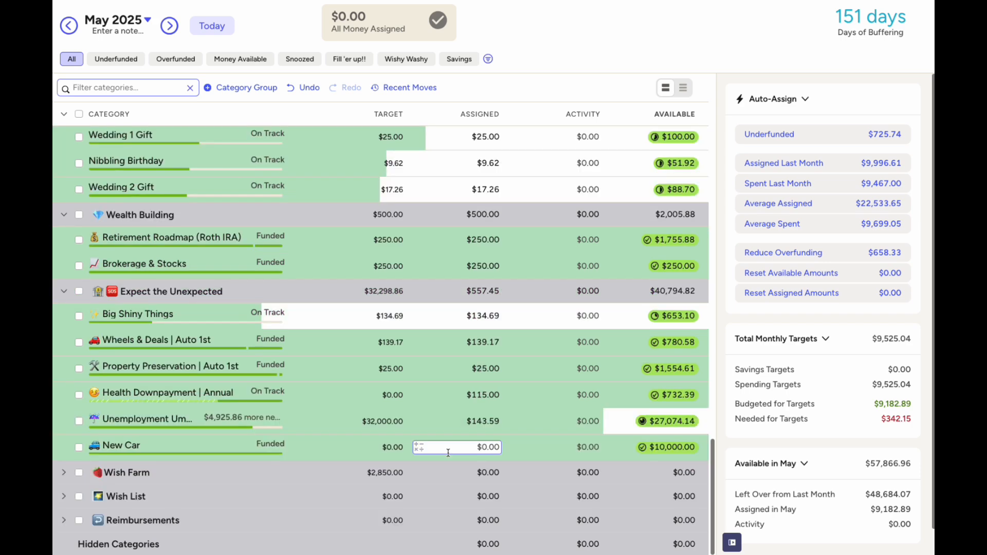
{"action": "scroll", "coordinate": [403, 222], "scroll_direction": "up", "scroll_amount": 10}
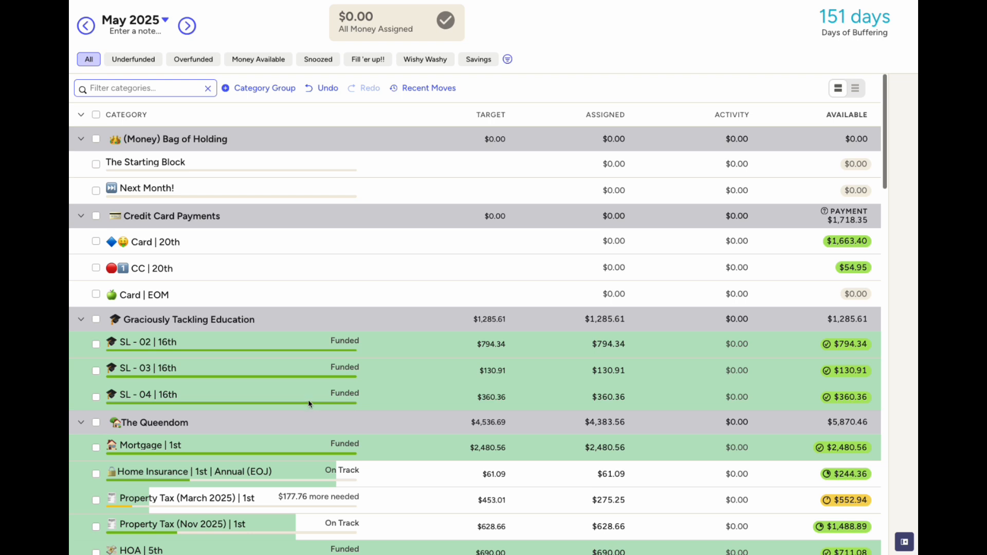
Check that underfunded targets now show Funded, then open the Checking account register
{"action": "scroll", "coordinate": [440, 356], "scroll_direction": "down", "scroll_amount": 2}
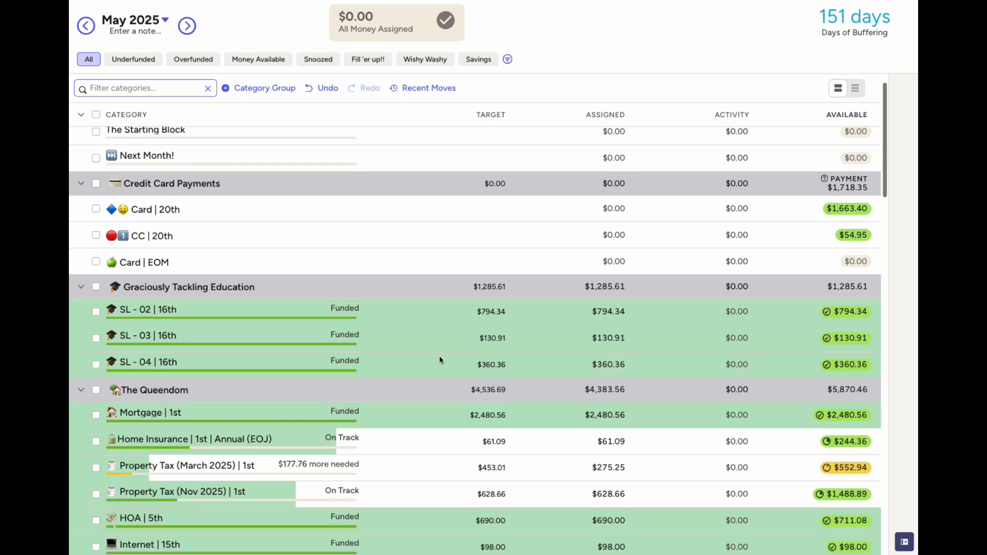
{"action": "scroll", "coordinate": [439, 360], "scroll_direction": "down", "scroll_amount": 2}
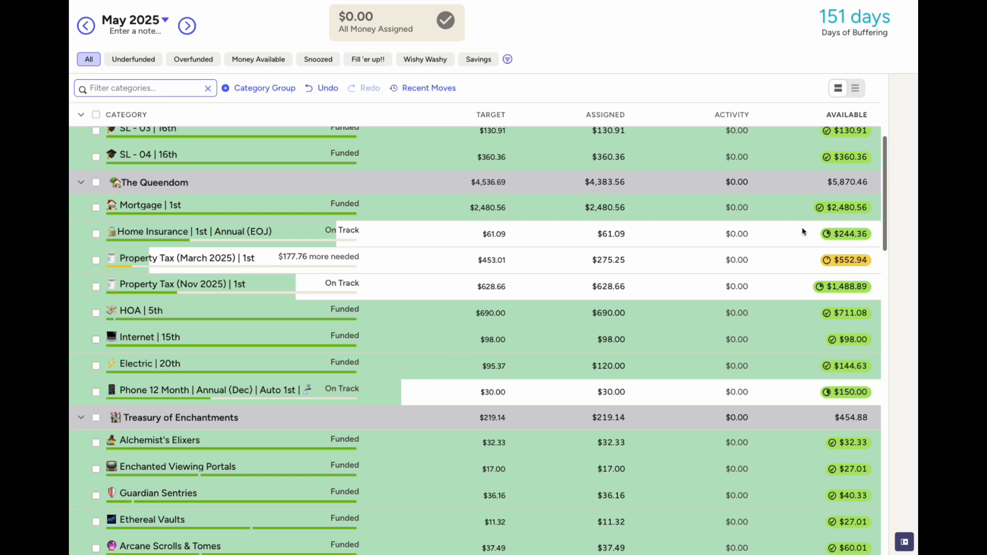
{"action": "scroll", "coordinate": [642, 307], "scroll_direction": "down", "scroll_amount": 3}
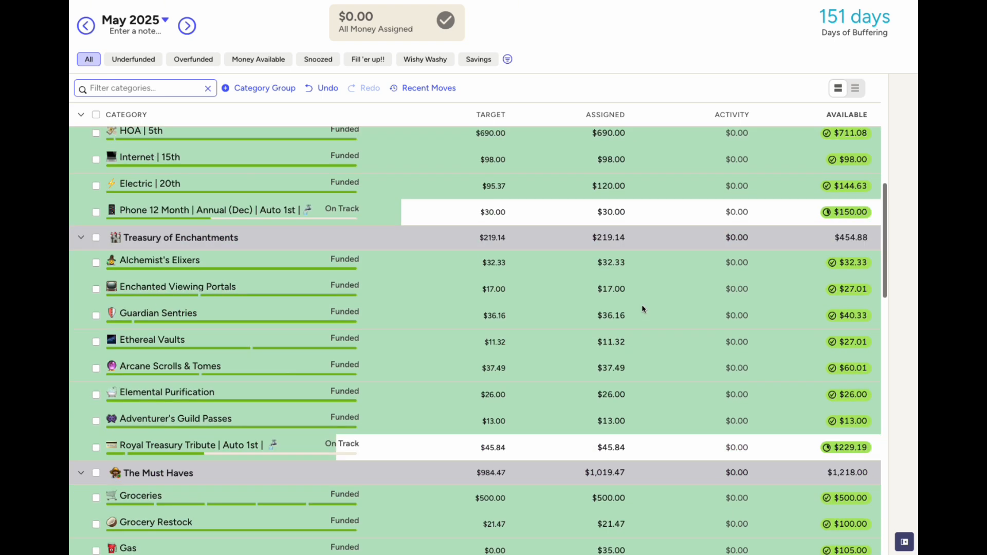
{"action": "scroll", "coordinate": [643, 307], "scroll_direction": "down", "scroll_amount": 6}
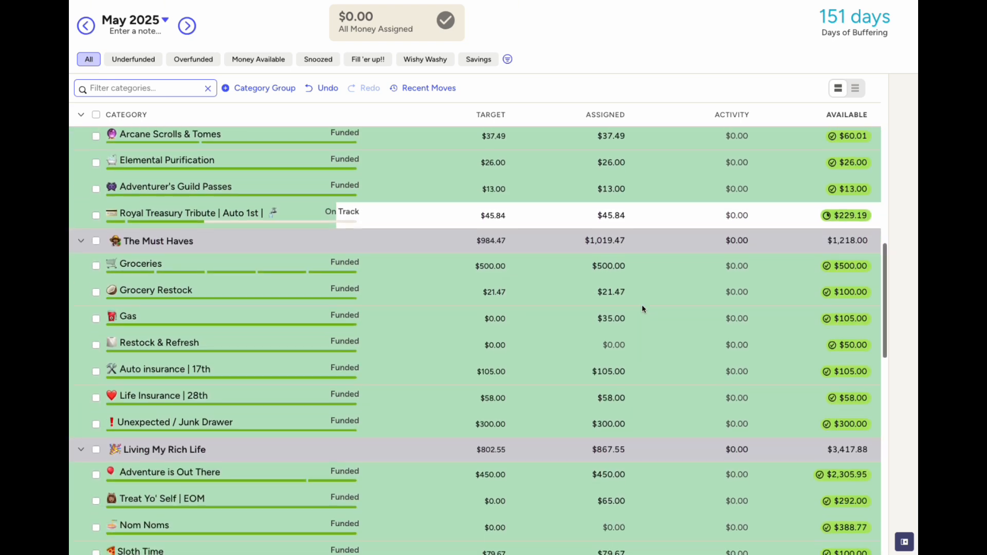
{"action": "scroll", "coordinate": [642, 307], "scroll_direction": "down", "scroll_amount": 10}
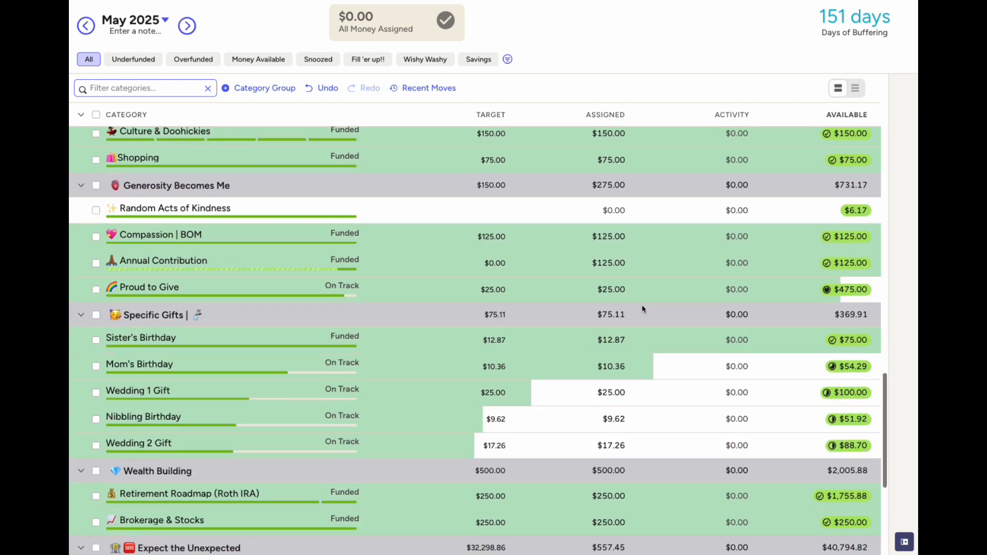
{"action": "scroll", "coordinate": [642, 308], "scroll_direction": "down", "scroll_amount": 2}
{"action": "scroll", "coordinate": [672, 393], "scroll_direction": "up", "scroll_amount": 20}
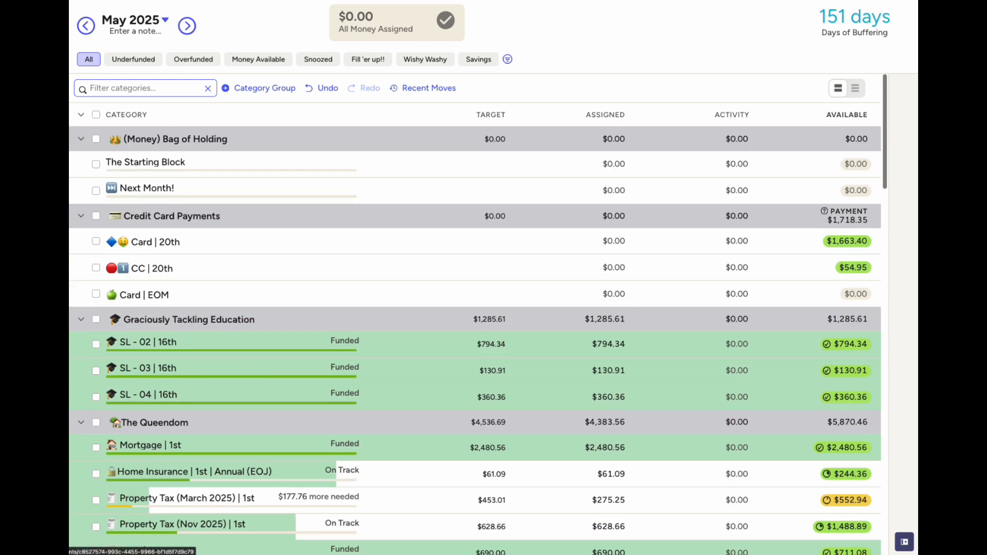
{"action": "left_click", "coordinate": [61, 154]}
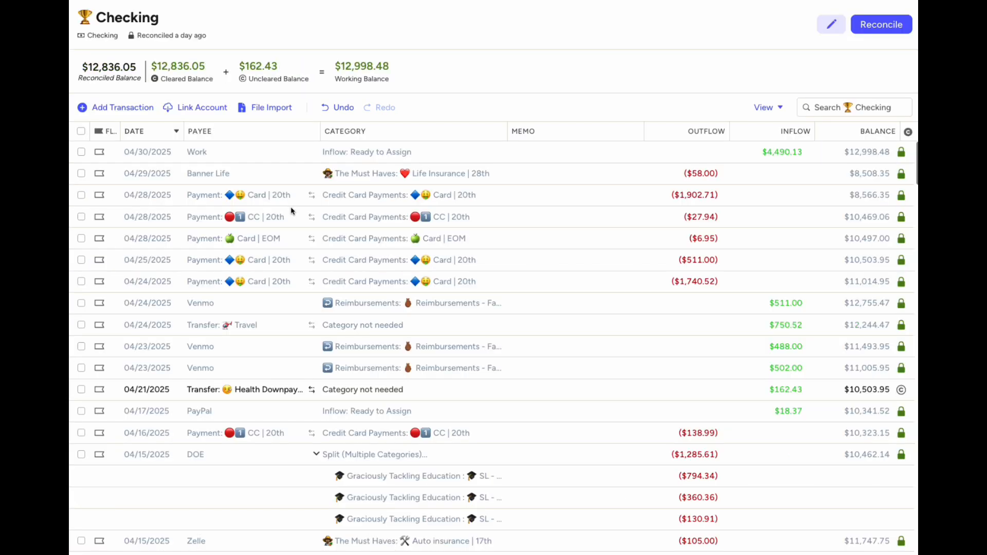
Add a $4.09 Interest Earned inflow to Checking dated 05/01/2025
{"action": "left_click", "coordinate": [122, 108]}
{"action": "left_click", "coordinate": [169, 225]}
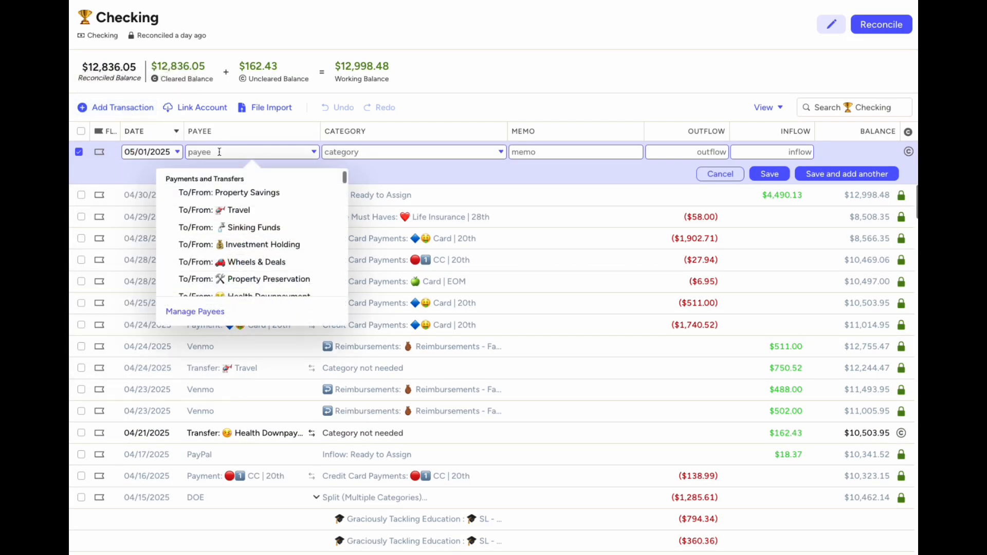
{"action": "type", "text": "inte"}
{"action": "key", "text": "Tab"}
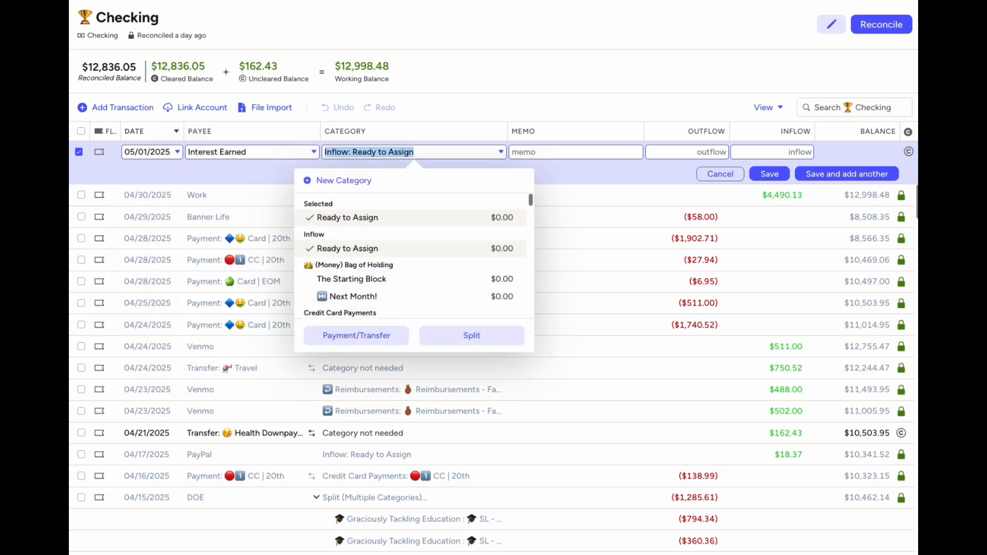
{"action": "key", "text": "Tab"}
{"action": "key", "text": "Tab"}
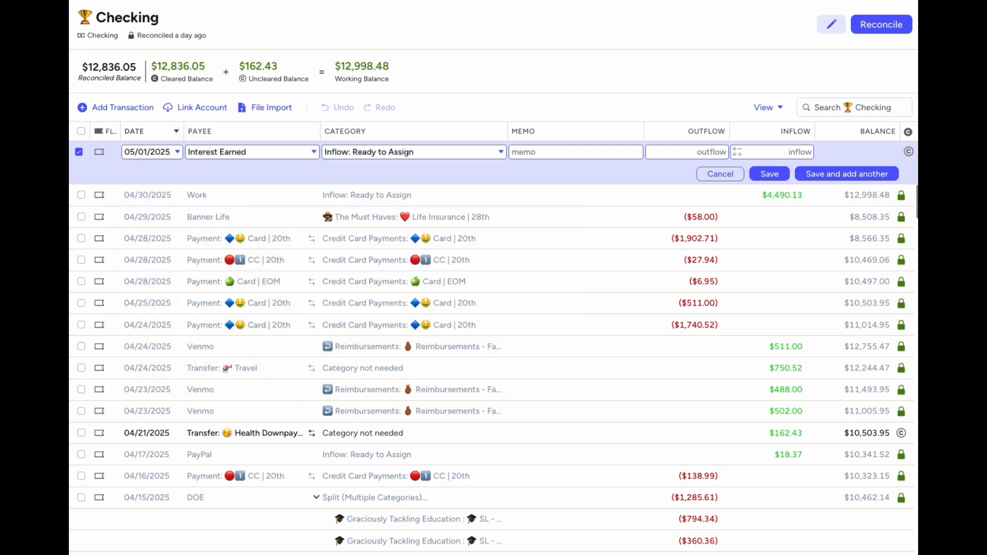
{"action": "type", "text": "4.09"}
{"action": "left_click", "coordinate": [771, 173]}
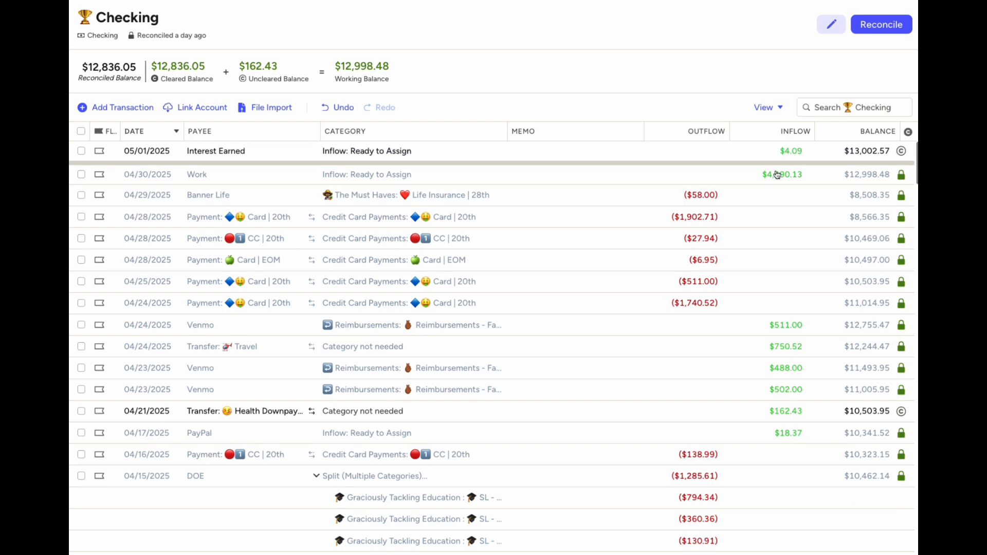
Start reconciling Checking and mark the 04/21 Health Downpayment transfer cleared
{"action": "left_click", "coordinate": [887, 24]}
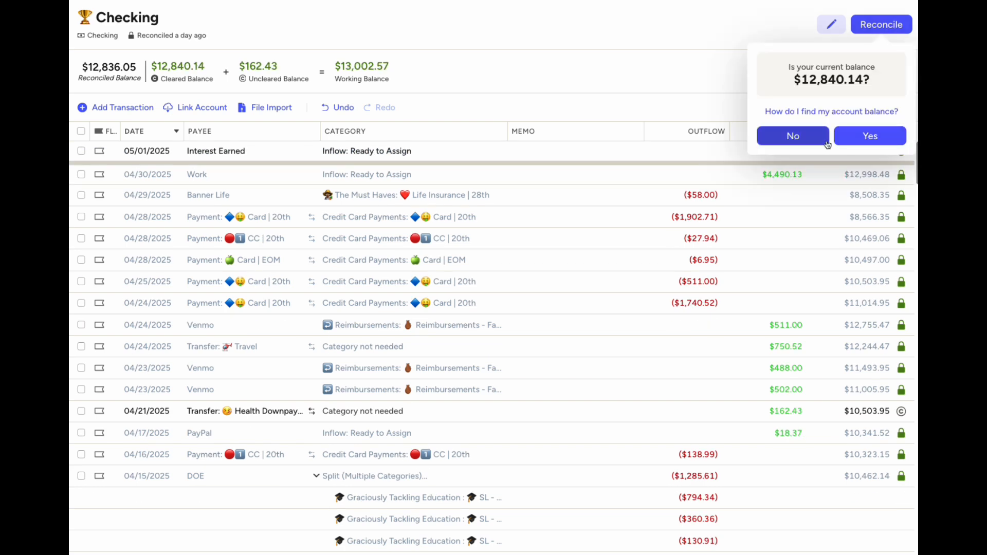
{"action": "left_click", "coordinate": [697, 42]}
{"action": "scroll", "coordinate": [896, 391], "scroll_direction": "down", "scroll_amount": 1}
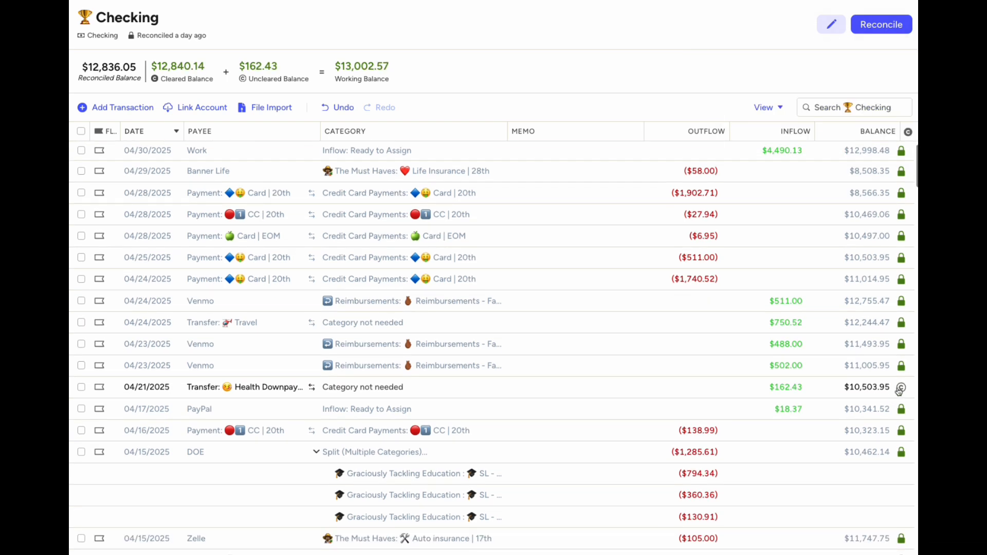
{"action": "left_click", "coordinate": [899, 389]}
{"action": "scroll", "coordinate": [900, 390], "scroll_direction": "up", "scroll_amount": 1}
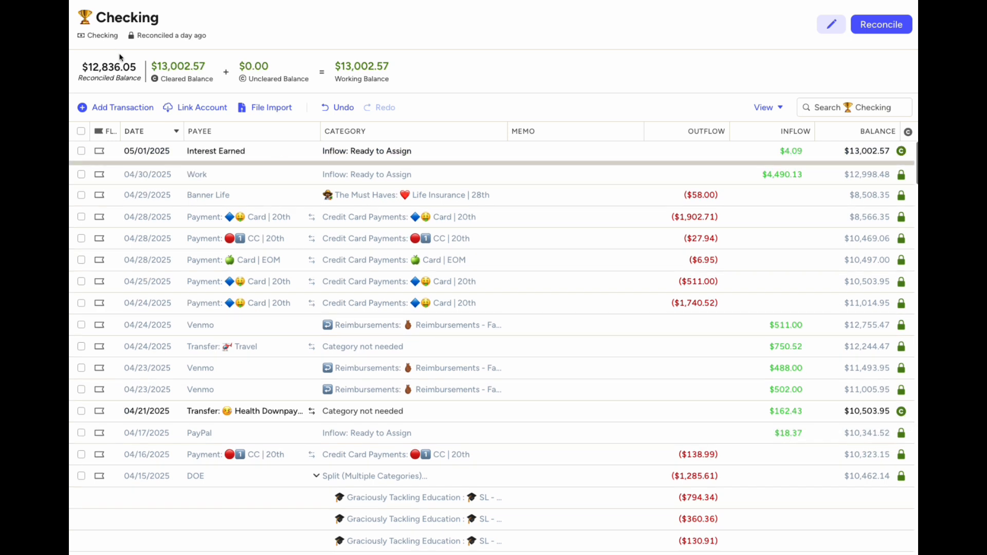
Add +4.09 to Unemployment Umbrella's May assignment, bringing it to $147.68
{"action": "left_click", "coordinate": [31, 54]}
{"action": "scroll", "coordinate": [357, 263], "scroll_direction": "down", "scroll_amount": 2}
{"action": "scroll", "coordinate": [357, 264], "scroll_direction": "down", "scroll_amount": 15}
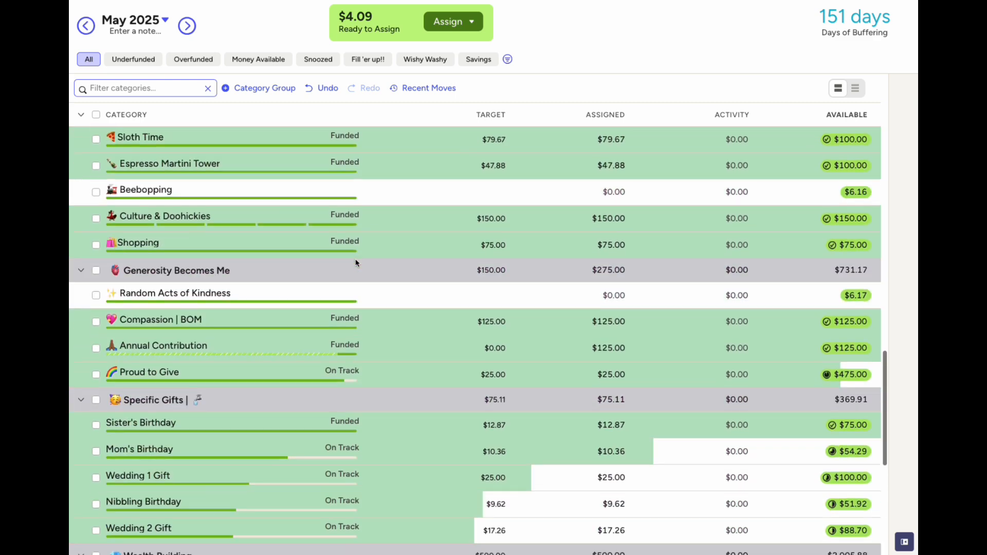
{"action": "scroll", "coordinate": [356, 263], "scroll_direction": "down", "scroll_amount": 7}
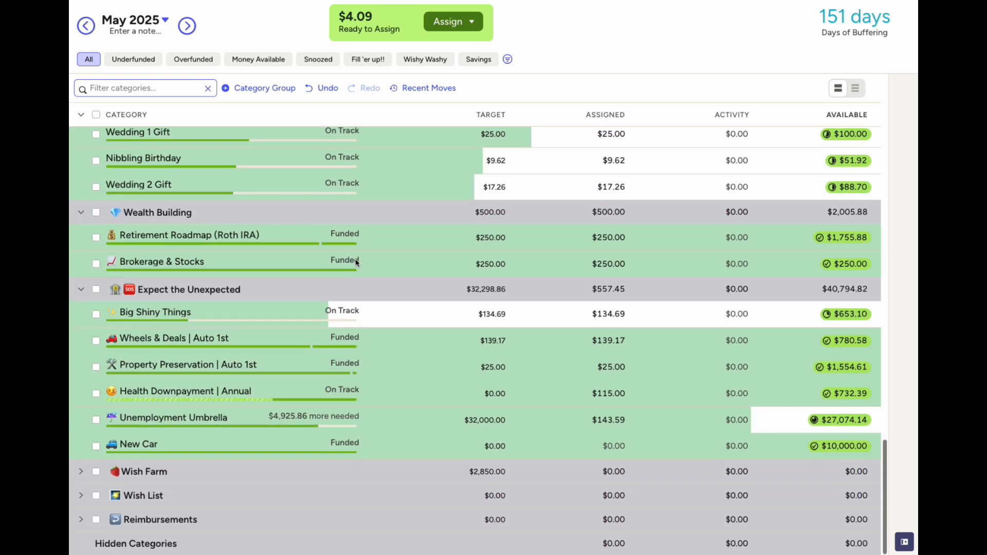
{"action": "left_click", "coordinate": [618, 424]}
{"action": "type", "text": "+4.09"}
{"action": "key", "text": "Return"}
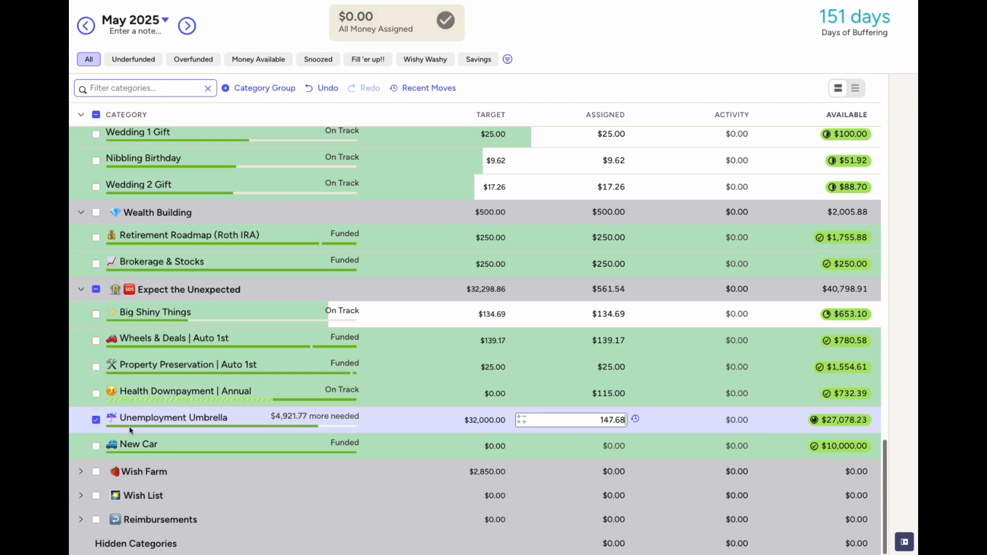
{"action": "left_click", "coordinate": [96, 420]}
{"action": "scroll", "coordinate": [618, 422], "scroll_direction": "up", "scroll_amount": 20}
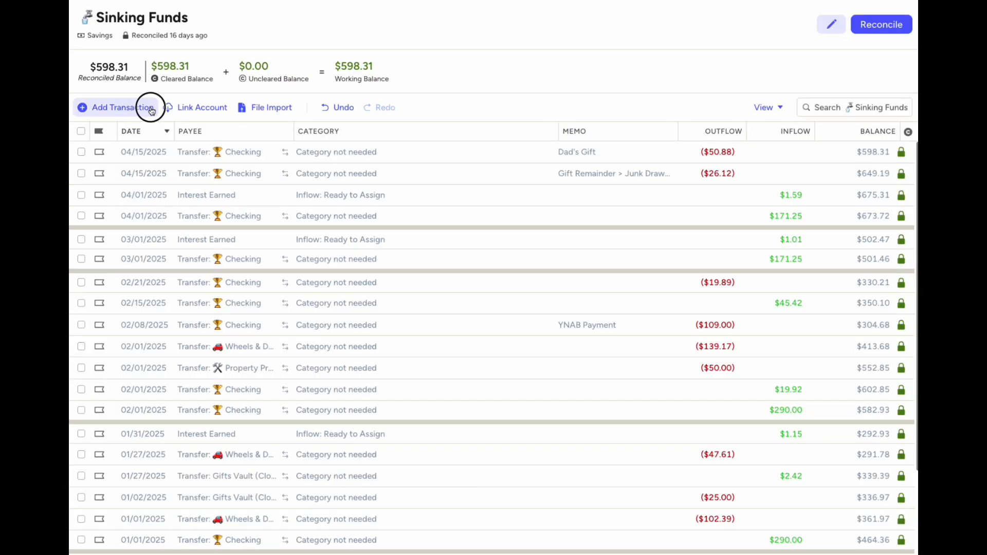
Record and reconcile a $1.96 Interest Earned inflow dated May 1 in Sinking Funds
{"action": "left_click", "coordinate": [139, 108]}
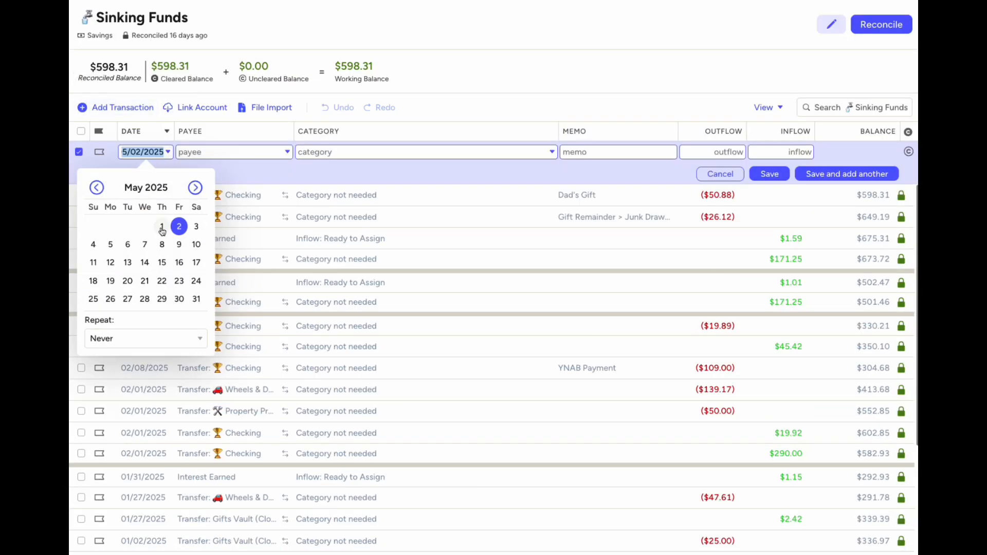
{"action": "left_click", "coordinate": [162, 226]}
{"action": "type", "text": "Interest Earned"}
{"action": "key", "text": "Tab"}
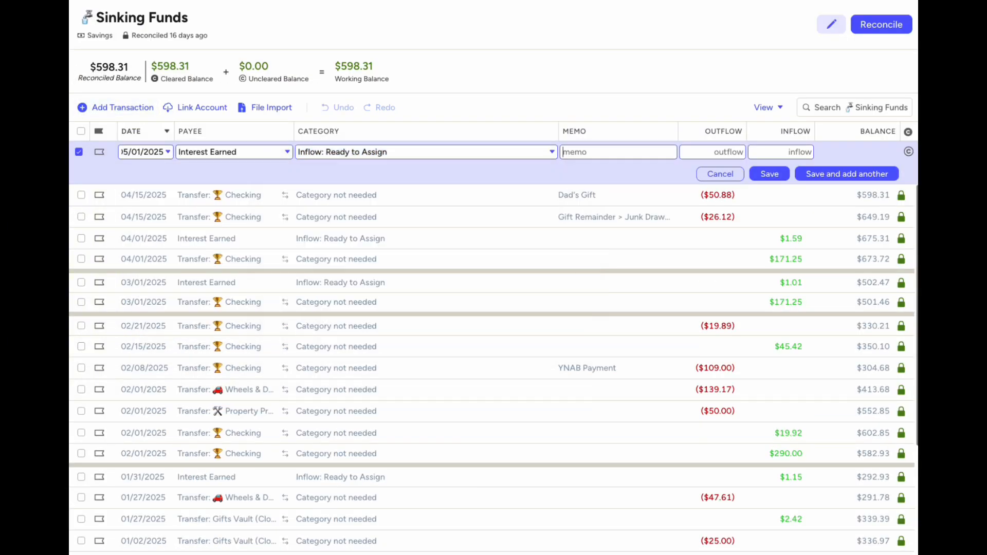
{"action": "key", "text": "Tab"}
{"action": "key", "text": "Tab"}
{"action": "key", "text": "Tab"}
{"action": "key", "text": "shift+Tab"}
{"action": "type", "text": "1.96"}
{"action": "left_click", "coordinate": [770, 174]}
{"action": "left_click", "coordinate": [881, 24]}
{"action": "left_click", "coordinate": [868, 135]}
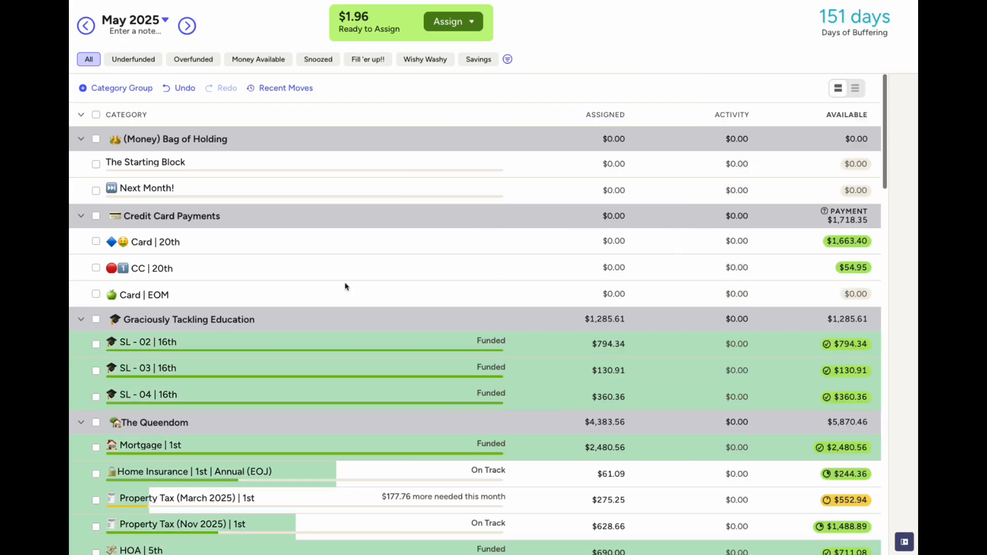
Add +1.96 to Mom's Birthday's assignment, making it $12.32
{"action": "scroll", "coordinate": [346, 287], "scroll_direction": "down", "scroll_amount": 20}
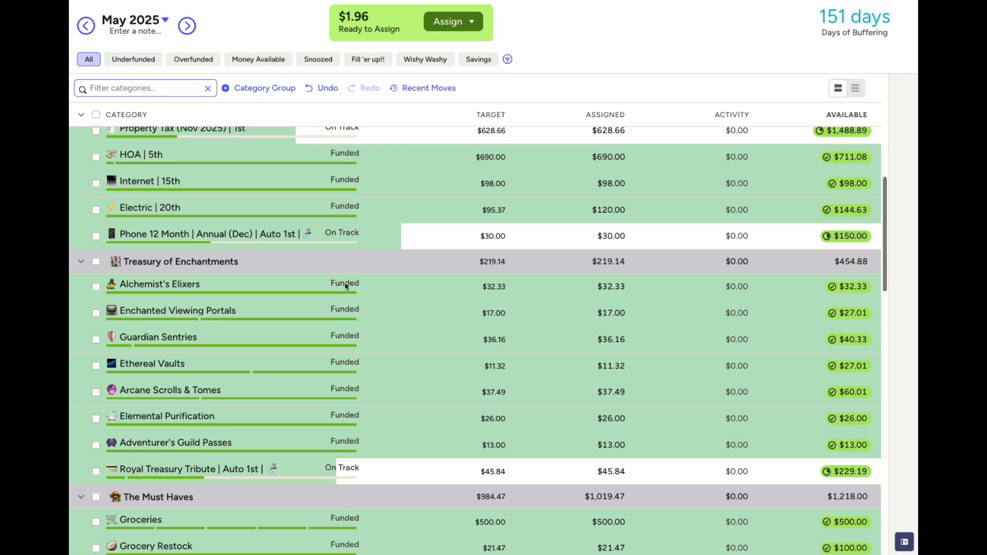
{"action": "scroll", "coordinate": [346, 287], "scroll_direction": "down", "scroll_amount": 4}
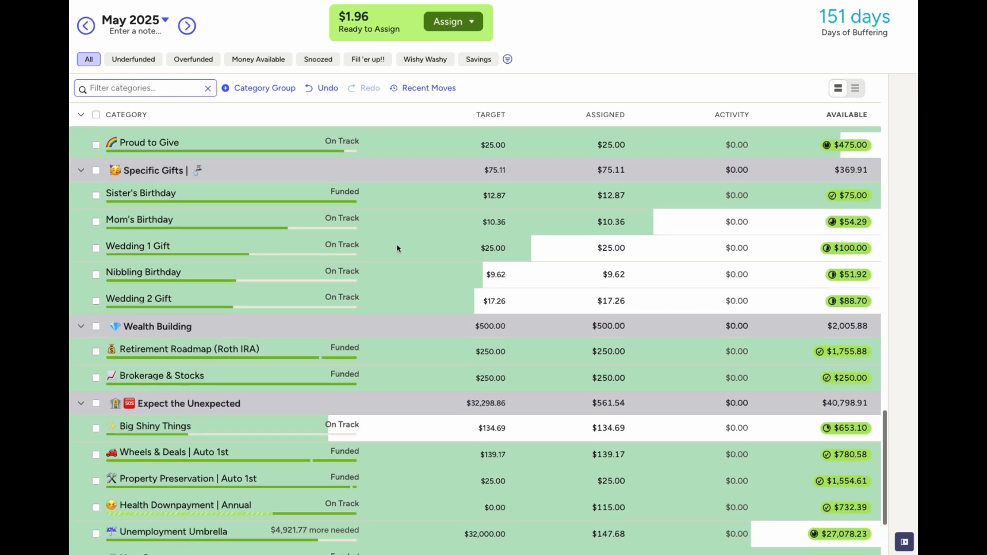
{"action": "left_click", "coordinate": [607, 247]}
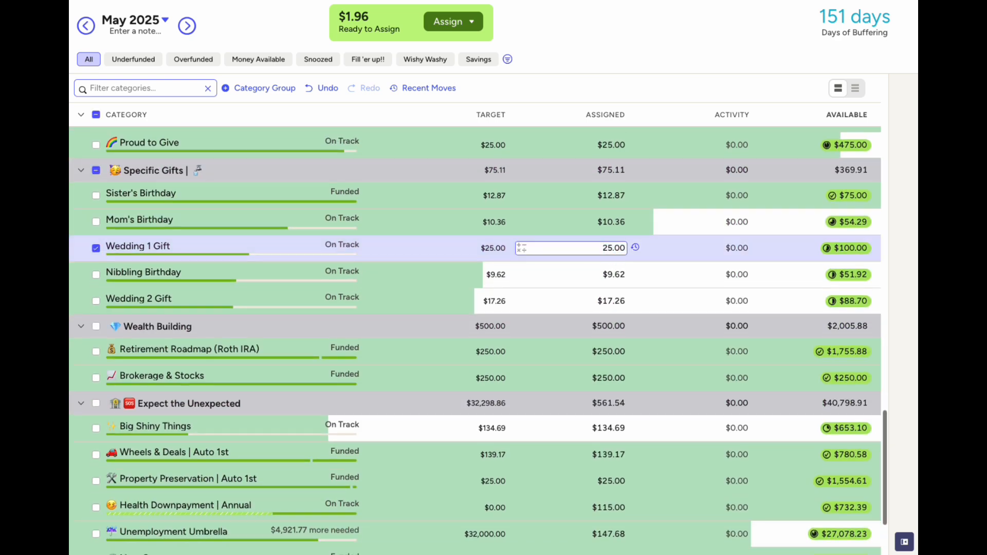
{"action": "left_click", "coordinate": [611, 222]}
{"action": "key", "text": "Right"}
{"action": "type", "text": "+1.96"}
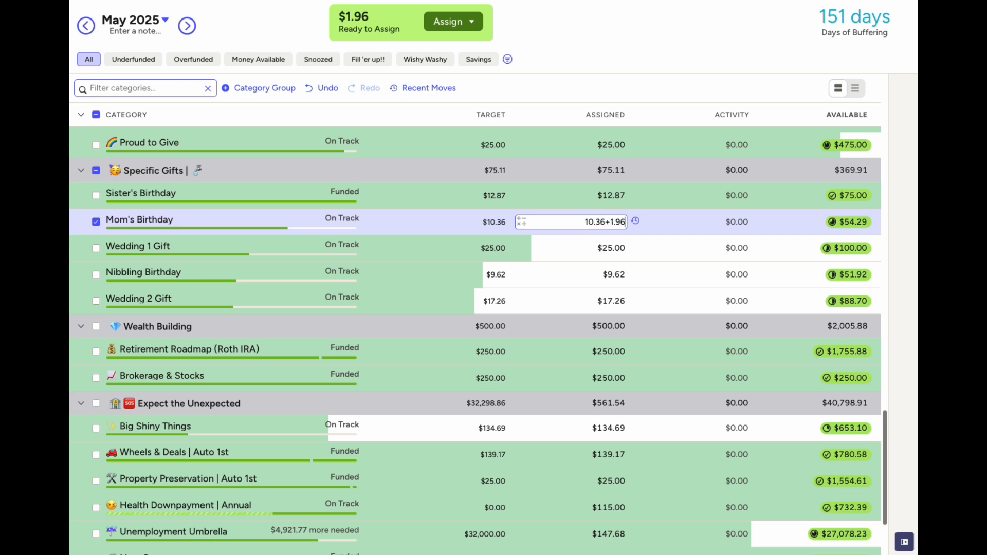
{"action": "key", "text": "Return"}
{"action": "key", "text": "Escape"}
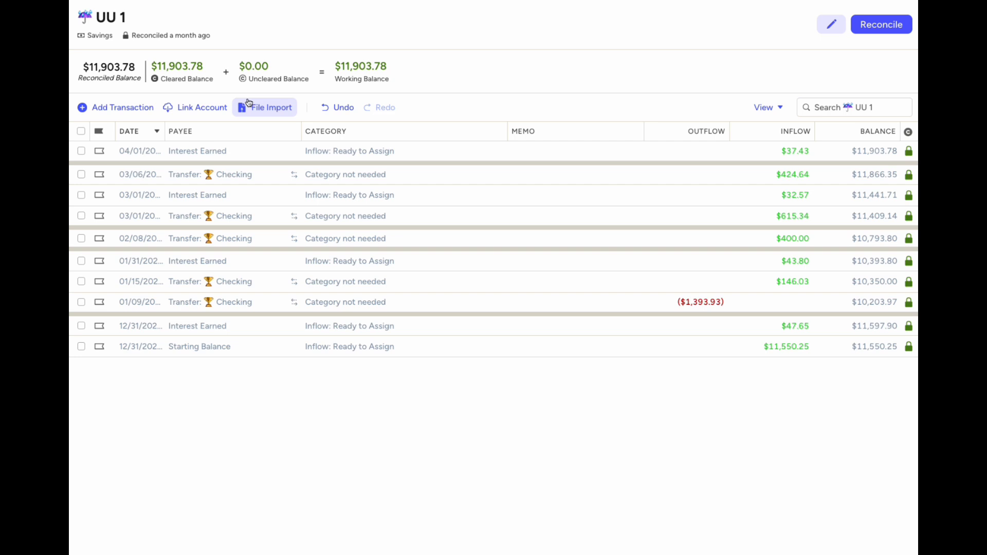
Record a $36.54 Interest Earned inflow in UU 1 and reconcile at $11,940.32
{"action": "left_click", "coordinate": [127, 107]}
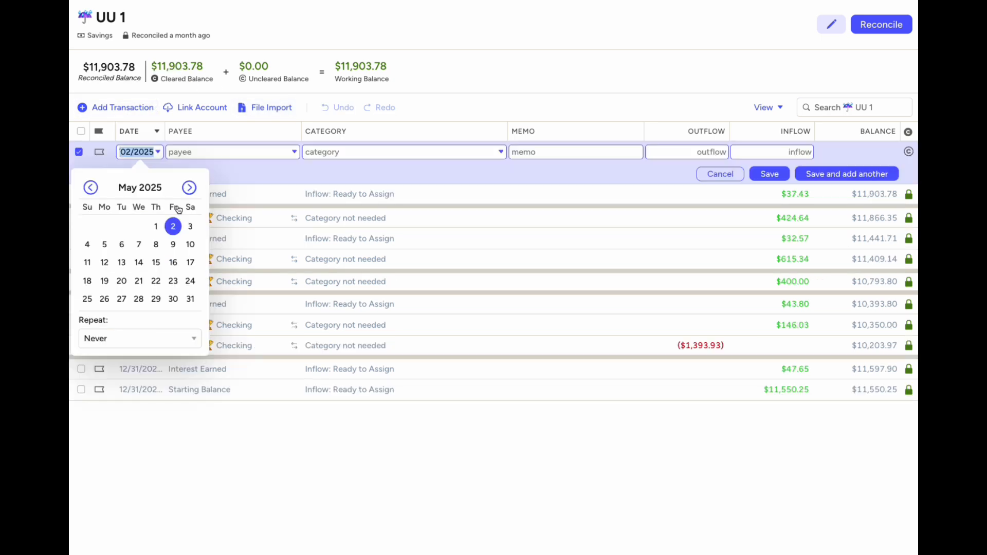
{"action": "left_click", "coordinate": [214, 152]}
{"action": "type", "text": "Interest Earned"}
{"action": "key", "text": "Tab"}
{"action": "key", "text": "Tab"}
{"action": "key", "text": "Tab"}
{"action": "key", "text": "Tab"}
{"action": "type", "text": "36.54"}
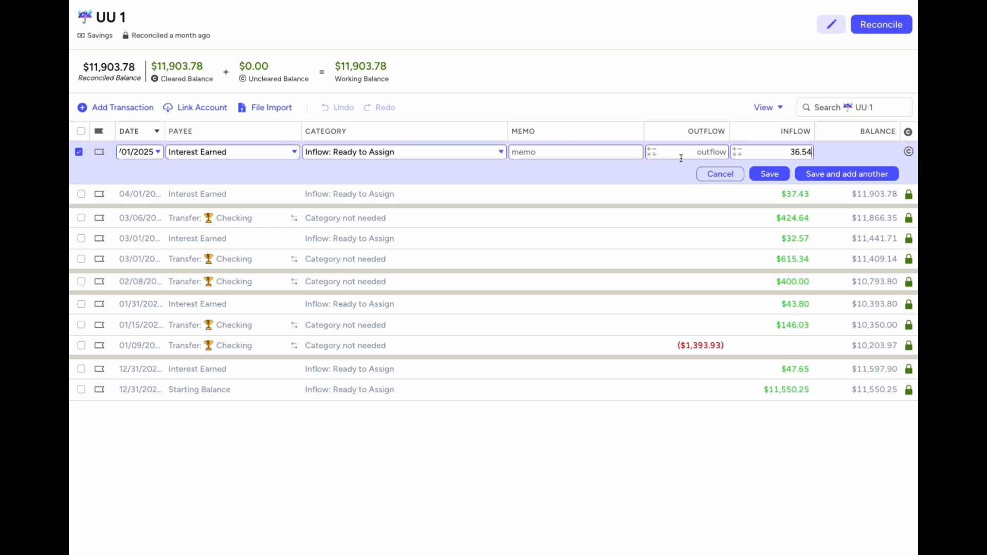
{"action": "left_click", "coordinate": [761, 176]}
{"action": "left_click", "coordinate": [895, 29]}
{"action": "left_click", "coordinate": [870, 134]}
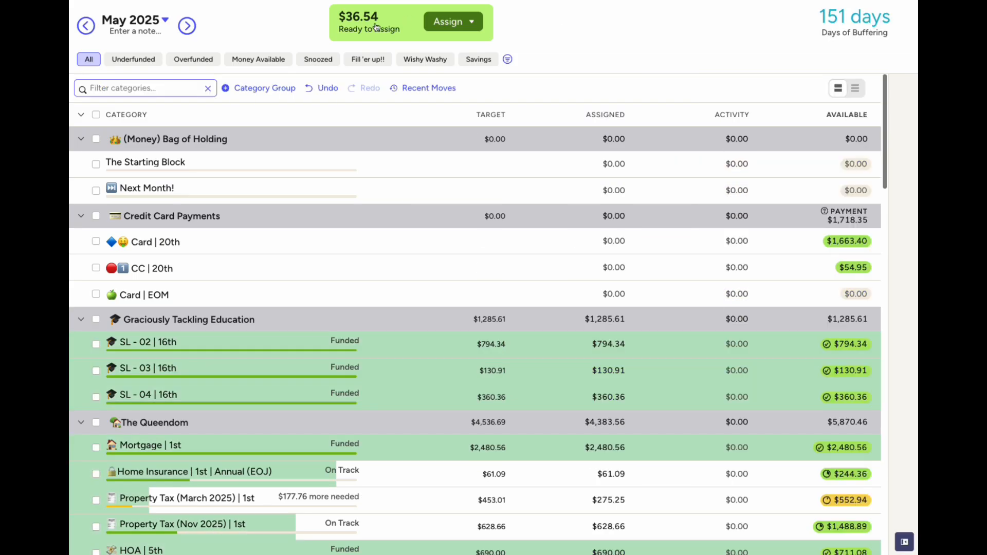
Add +36.54 to Unemployment Umbrella, now $184.22, and check its moves history
{"action": "scroll", "coordinate": [458, 336], "scroll_direction": "down", "scroll_amount": 20}
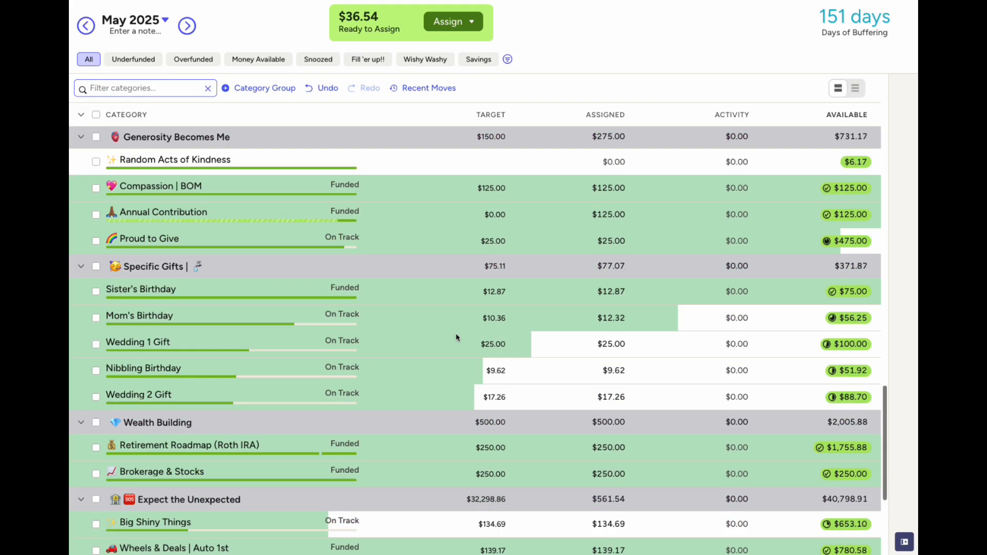
{"action": "left_click", "coordinate": [618, 420]}
{"action": "type", "text": "+36.54"}
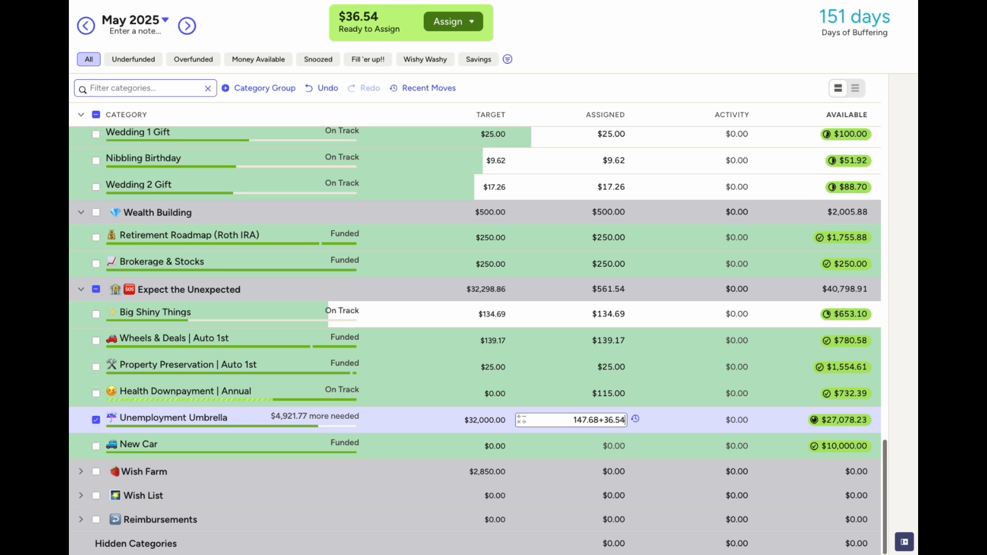
{"action": "key", "text": "Return"}
{"action": "left_click", "coordinate": [636, 420]}
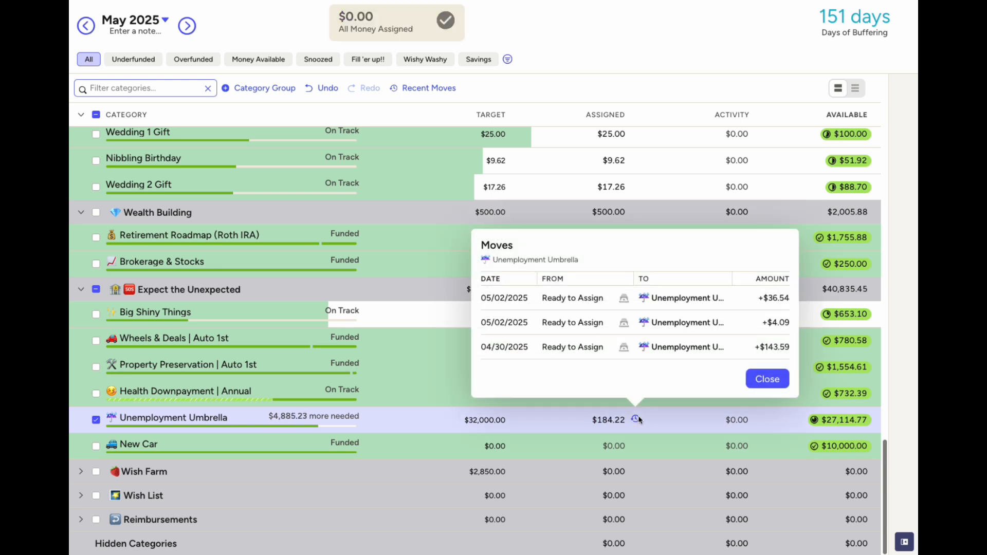
{"action": "left_click", "coordinate": [767, 379]}
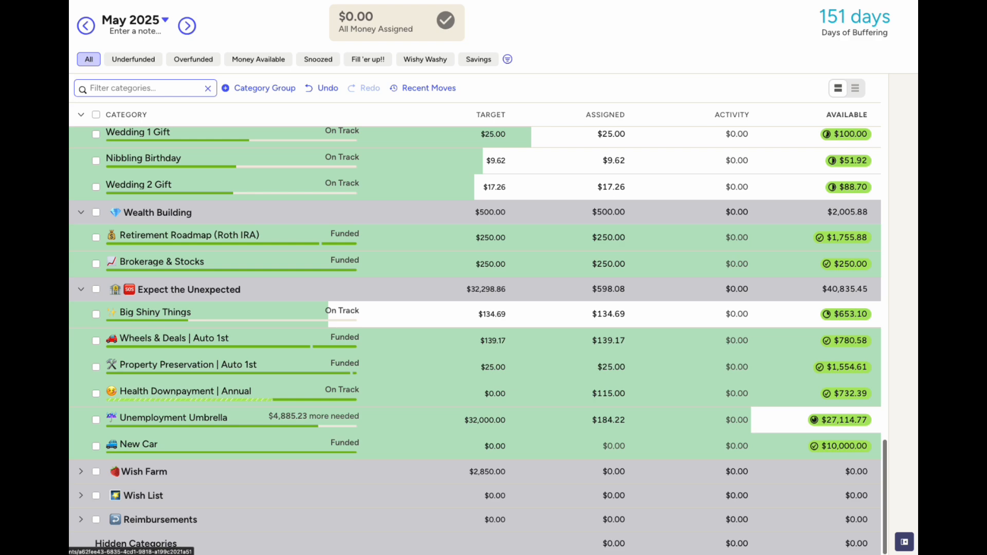
Record and reconcile a $4.06 Interest Earned inflow dated May 1 in Property Savings
{"action": "left_click", "coordinate": [51, 304]}
{"action": "left_click", "coordinate": [133, 108]}
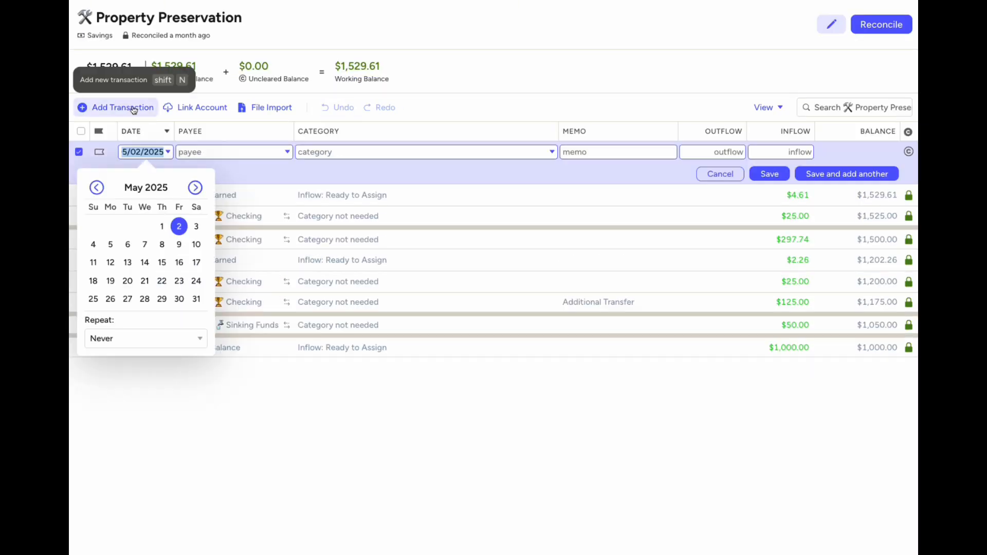
{"action": "key", "text": "Escape"}
{"action": "left_click", "coordinate": [52, 319]}
{"action": "left_click", "coordinate": [124, 109]}
{"action": "left_click", "coordinate": [161, 228]}
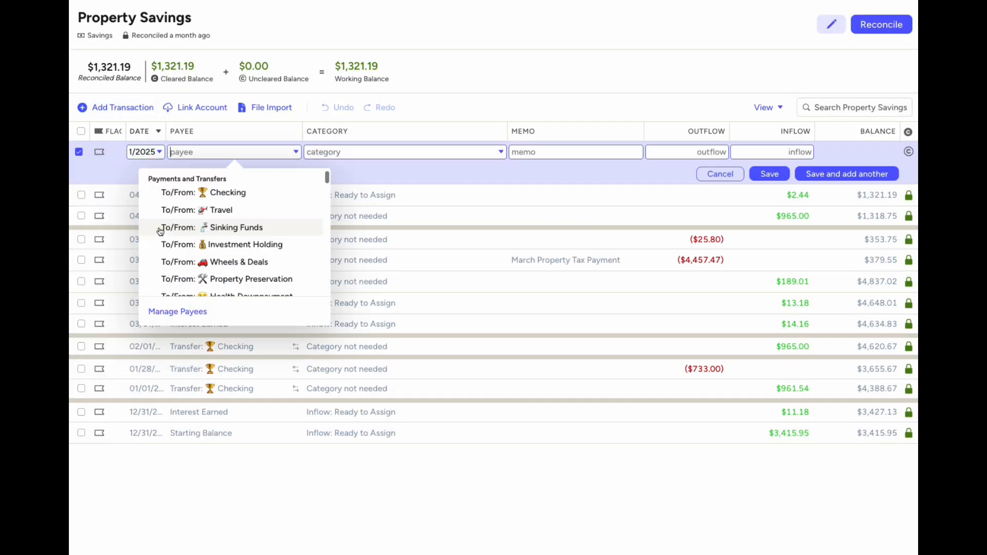
{"action": "type", "text": "Inte"}
{"action": "left_click", "coordinate": [226, 208]}
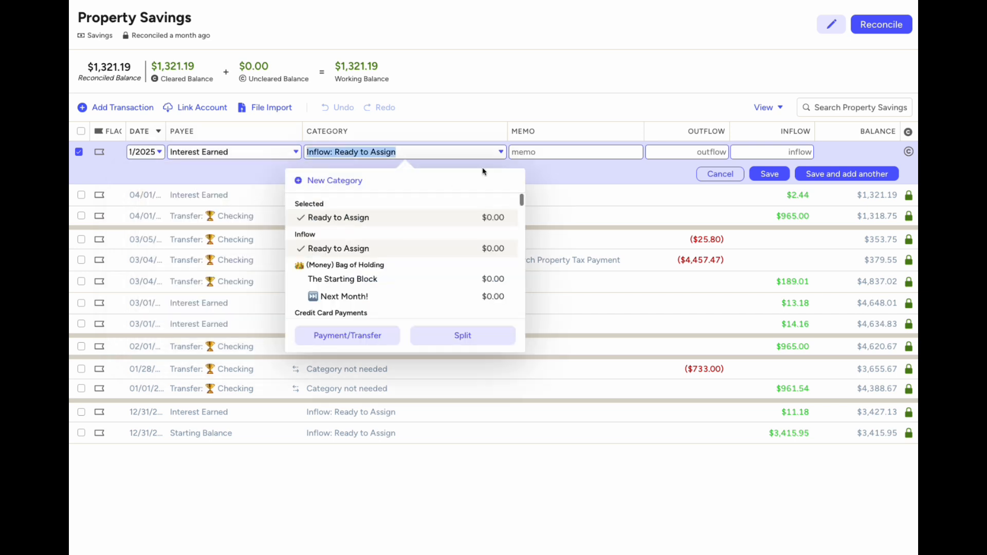
{"action": "left_click", "coordinate": [785, 152]}
{"action": "type", "text": "4.06"}
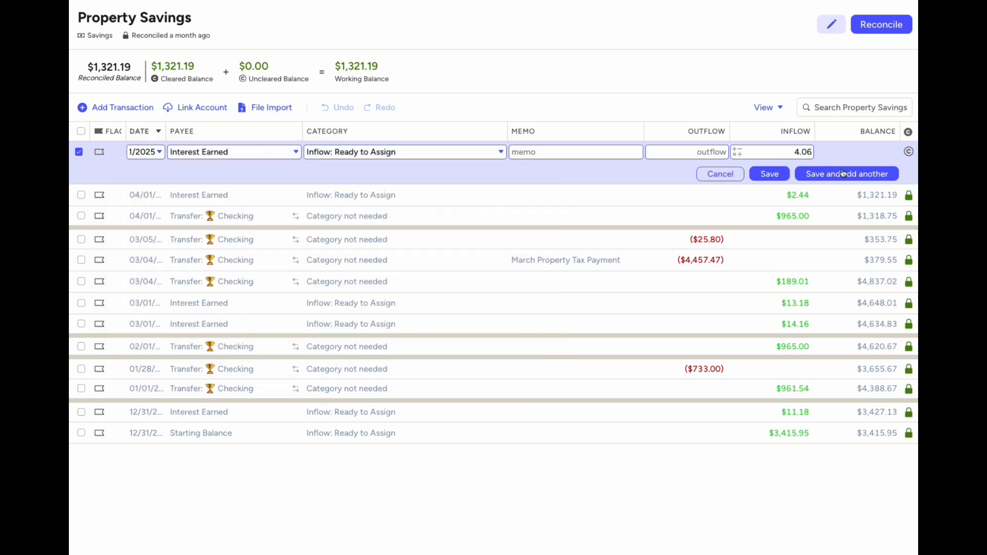
{"action": "key", "text": "Return"}
{"action": "left_click", "coordinate": [909, 152]}
{"action": "left_click", "coordinate": [882, 26]}
{"action": "left_click", "coordinate": [870, 136]}
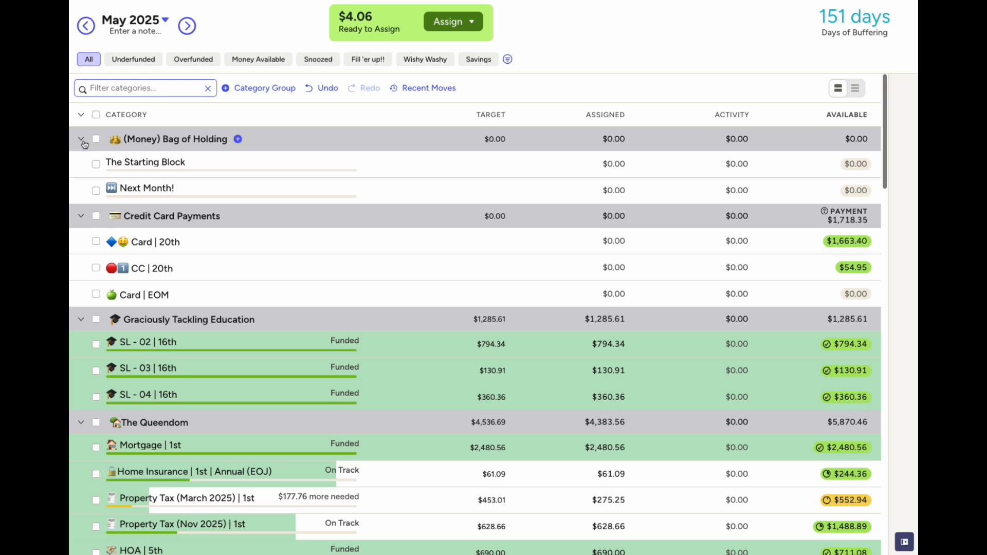
Add +4.06 to Property Tax (March 2025)'s assignment, making it $279.31
{"action": "left_click", "coordinate": [85, 144]}
{"action": "left_click", "coordinate": [81, 163]}
{"action": "left_click", "coordinate": [81, 188]}
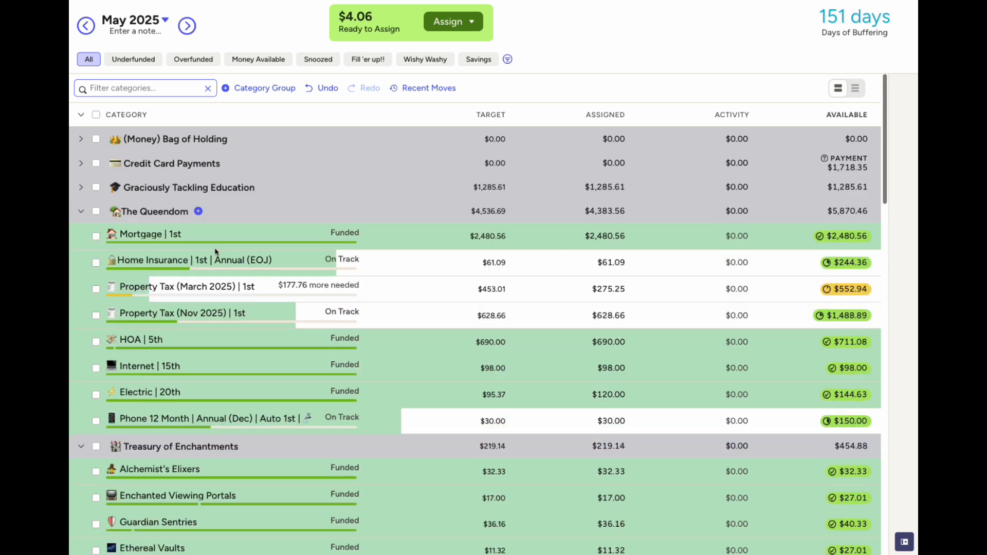
{"action": "left_click", "coordinate": [612, 289]}
{"action": "type", "text": "+4.06"}
{"action": "key", "text": "Return"}
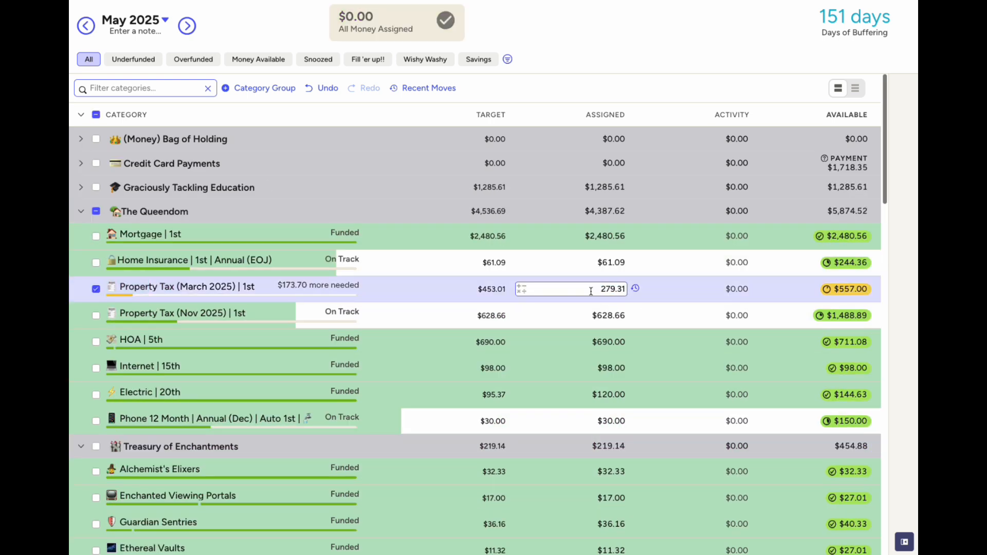
{"action": "left_click", "coordinate": [96, 289]}
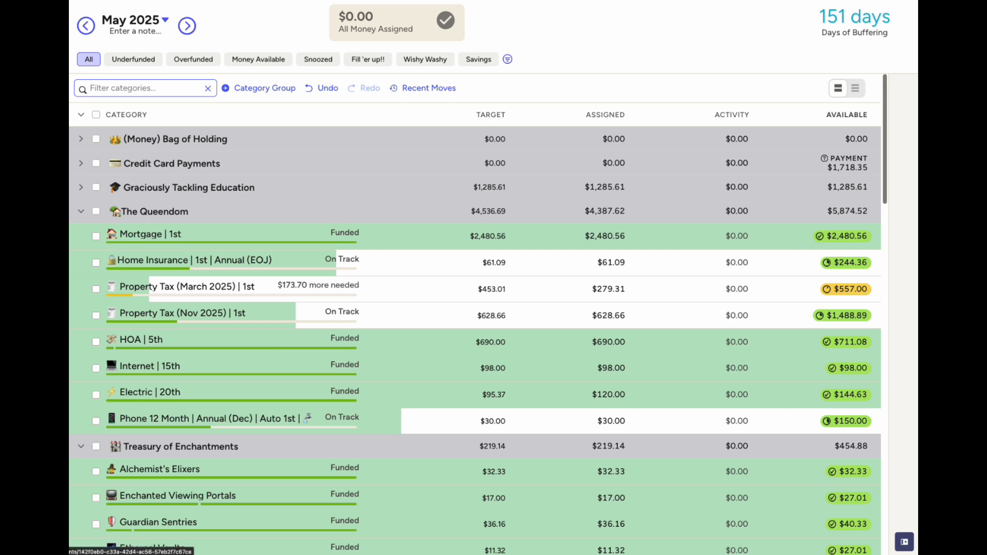
Record and reconcile a $7.54 Interest Earned inflow in the Travel account
{"action": "left_click", "coordinate": [119, 108]}
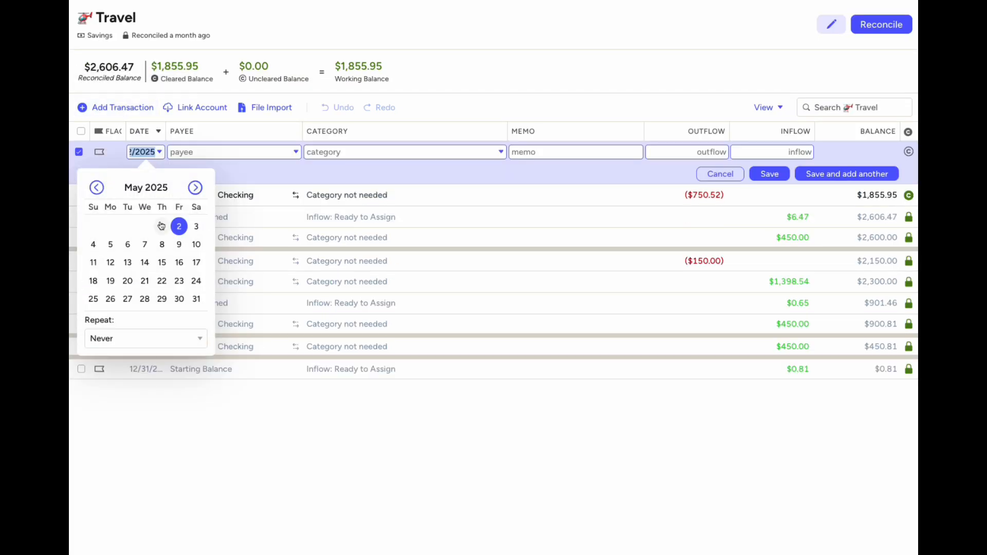
{"action": "left_click", "coordinate": [212, 157]}
{"action": "type", "text": "Interest"}
{"action": "key", "text": "Return"}
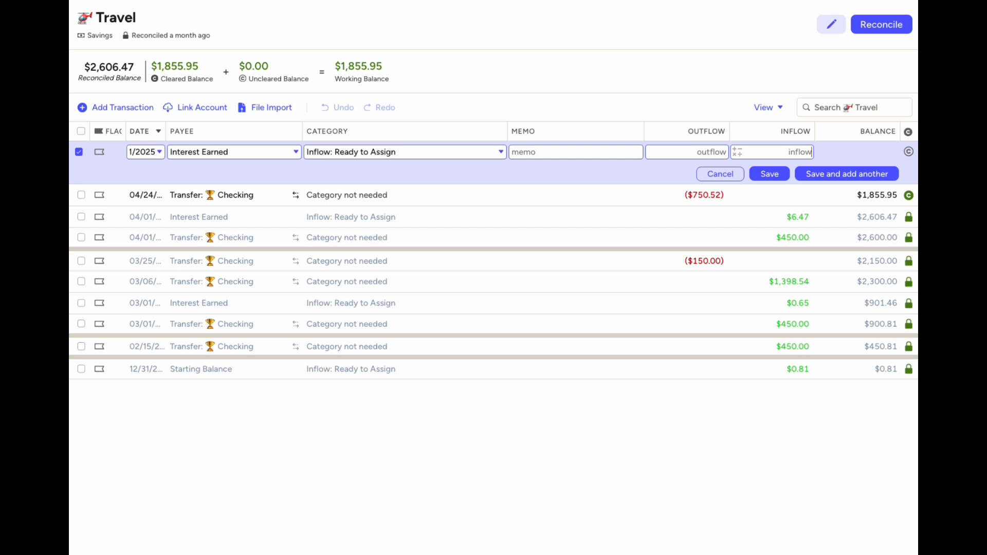
{"action": "type", "text": "7.54"}
{"action": "left_click", "coordinate": [770, 175]}
{"action": "left_click", "coordinate": [908, 151]}
{"action": "left_click", "coordinate": [881, 24]}
{"action": "left_click", "coordinate": [870, 135]}
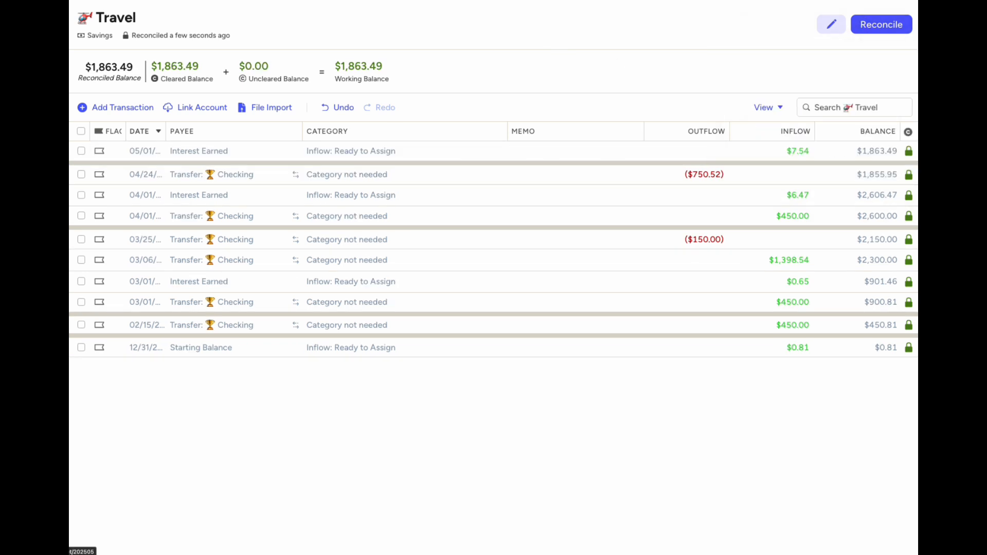
Add +7.54 to Adventure is Out There's assignment, making it $457.54
{"action": "scroll", "coordinate": [401, 343], "scroll_direction": "down", "scroll_amount": 15}
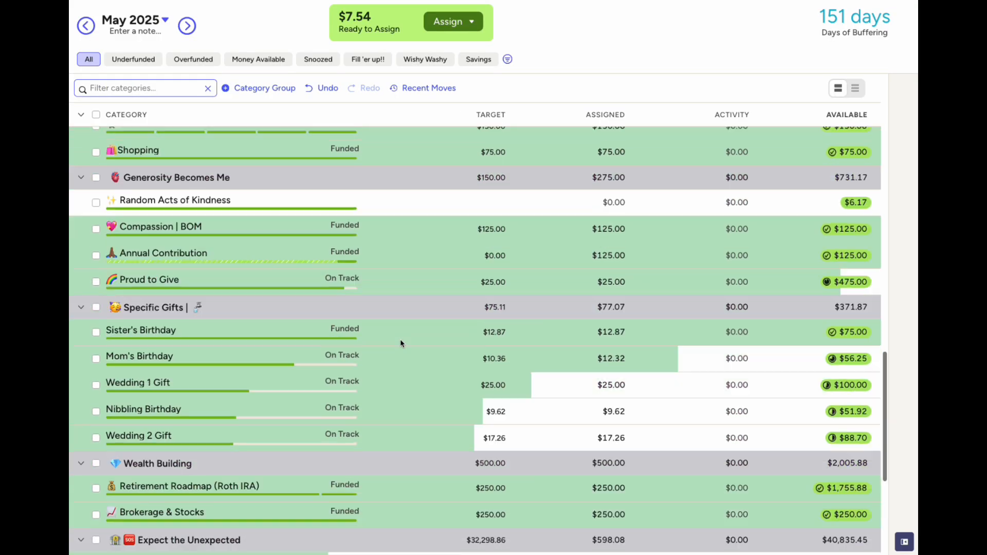
{"action": "scroll", "coordinate": [401, 343], "scroll_direction": "up", "scroll_amount": 10}
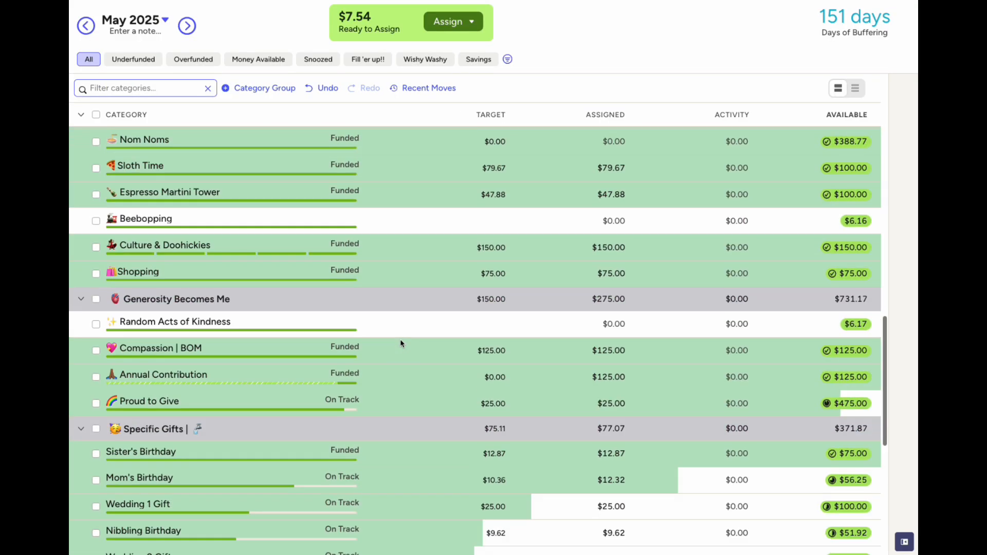
{"action": "left_click", "coordinate": [612, 221]}
{"action": "type", "text": "+7.54"}
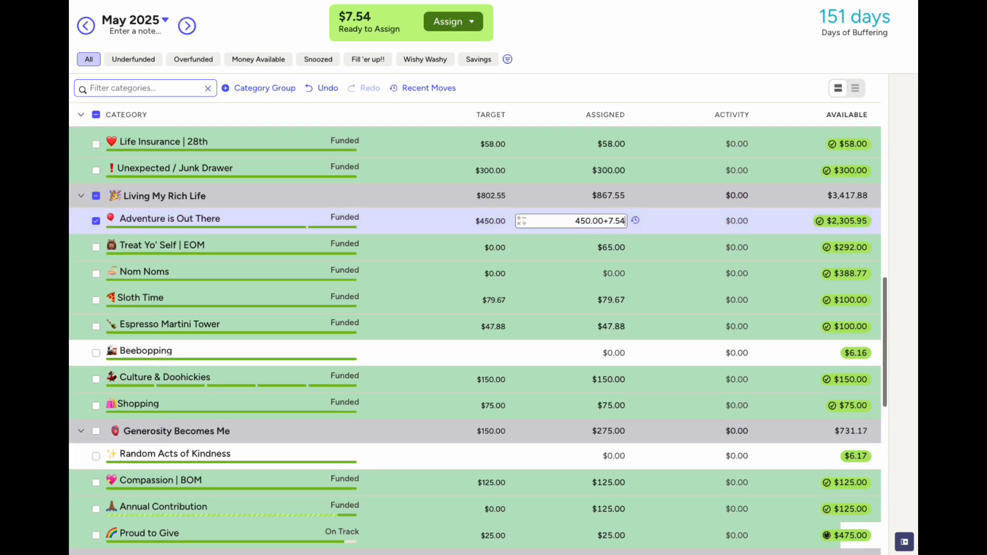
{"action": "key", "text": "Return"}
{"action": "left_click", "coordinate": [95, 221]}
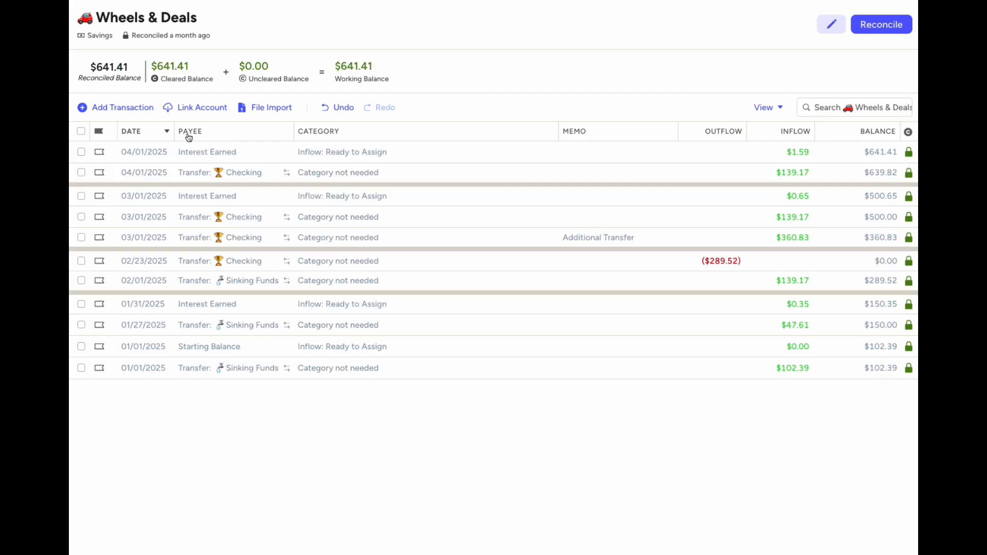
Record a $1.97 Interest Earned inflow dated 05/01/2025 in Wheels & Deals and reconcile it at $643.38
{"action": "left_click", "coordinate": [134, 110]}
{"action": "left_click", "coordinate": [162, 226]}
{"action": "type", "text": "Interest Earned"}
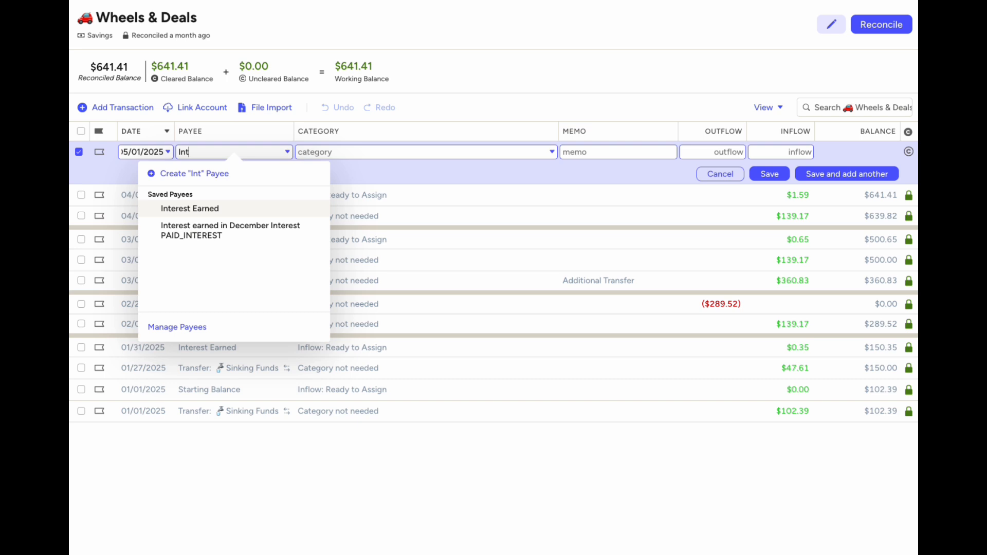
{"action": "key", "text": "Tab"}
{"action": "key", "text": "Tab"}
{"action": "key", "text": "Tab"}
{"action": "key", "text": "Tab"}
{"action": "type", "text": "1.97"}
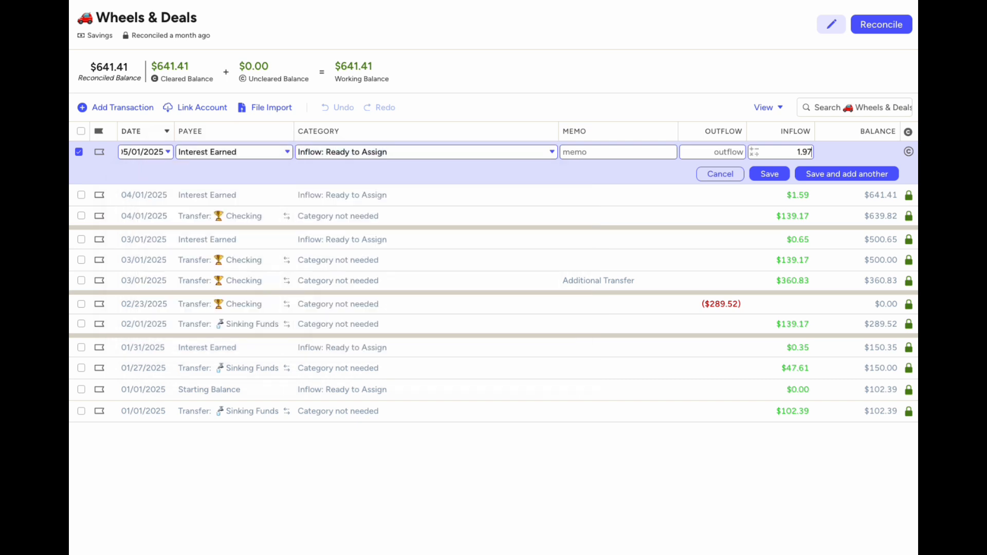
{"action": "key", "text": "Return"}
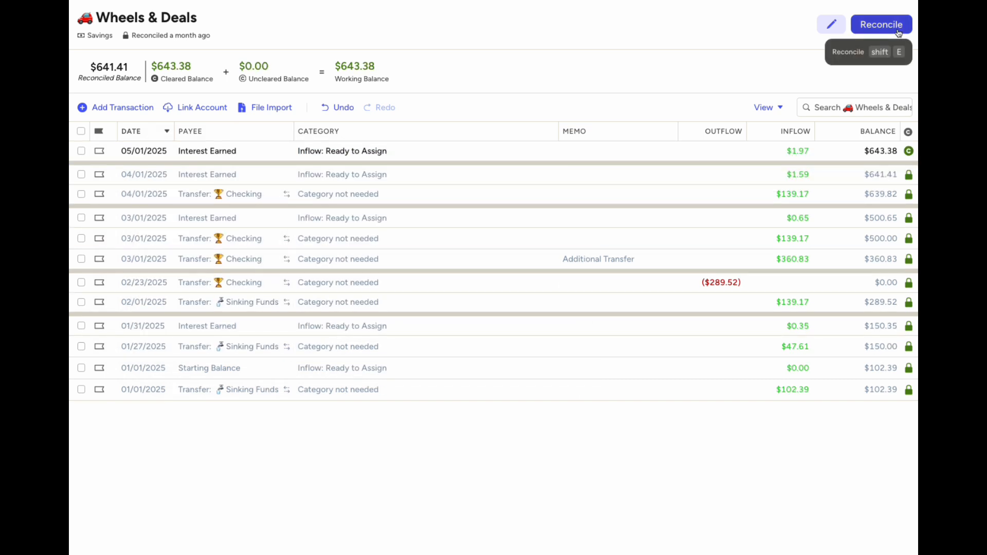
{"action": "left_click", "coordinate": [881, 25]}
{"action": "left_click", "coordinate": [869, 136]}
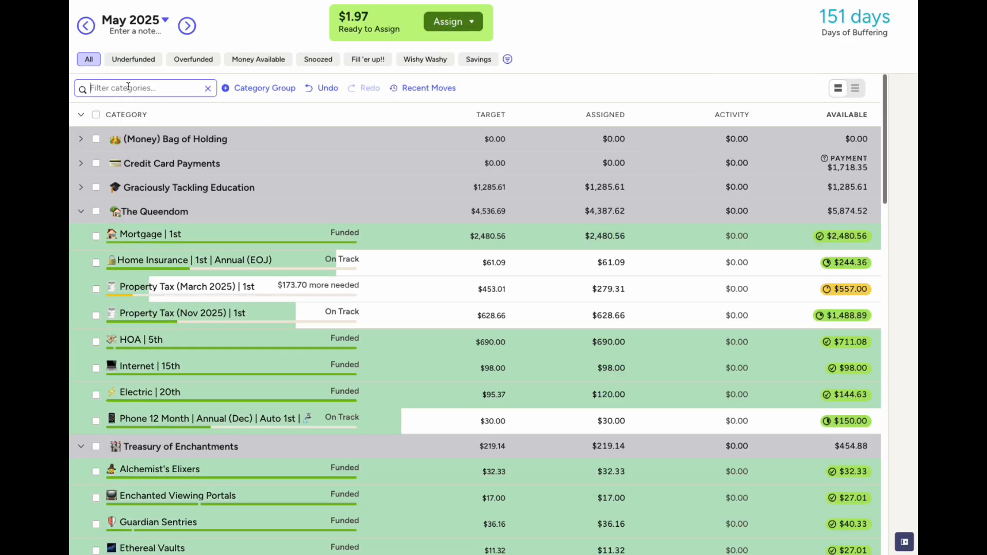
Add the $1.97 interest to the Wheels & Deals category's assigned amount
{"action": "type", "text": "wh"}
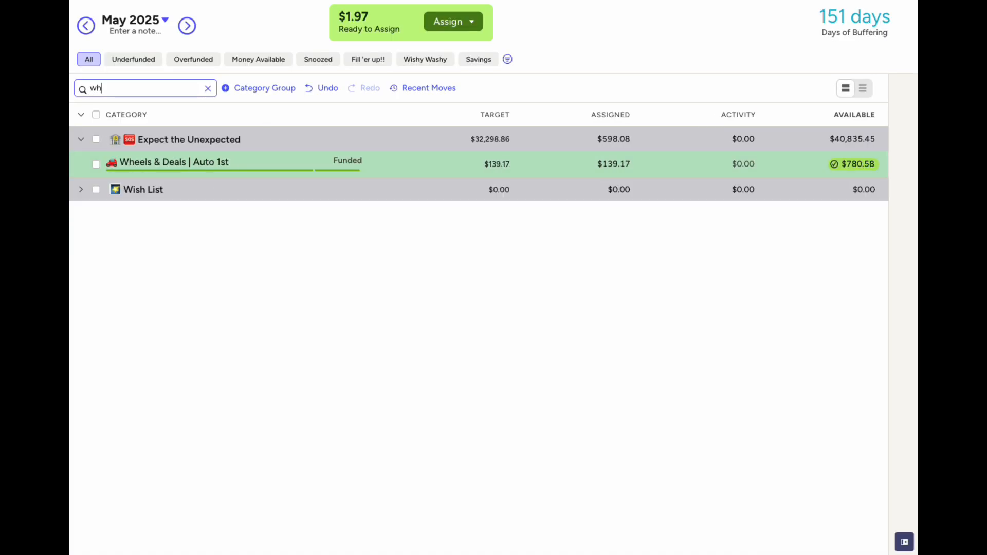
{"action": "left_click", "coordinate": [620, 169]}
{"action": "left_click", "coordinate": [96, 381]}
{"action": "left_click", "coordinate": [584, 405]}
{"action": "key", "text": "Right"}
{"action": "type", "text": "+1.97"}
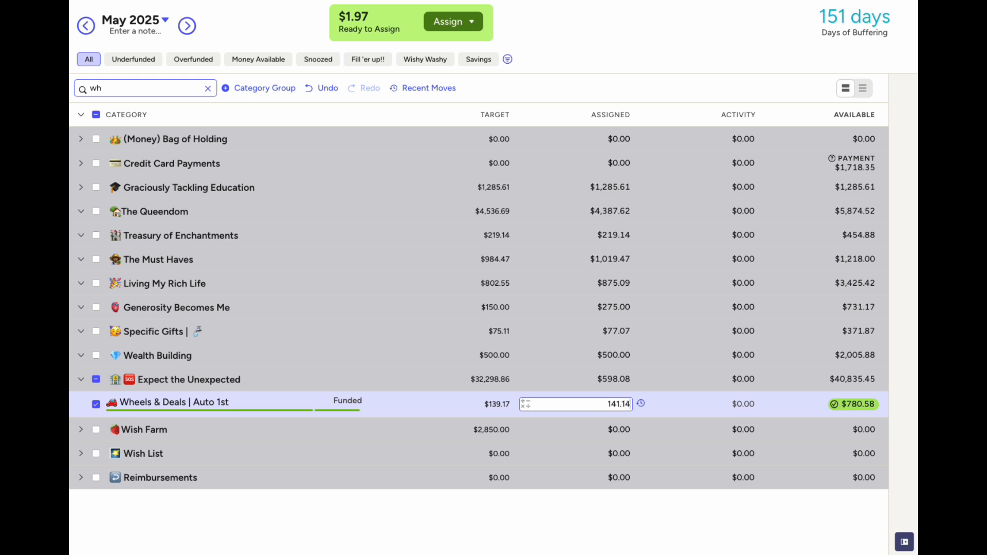
{"action": "key", "text": "Return"}
{"action": "left_click", "coordinate": [96, 407]}
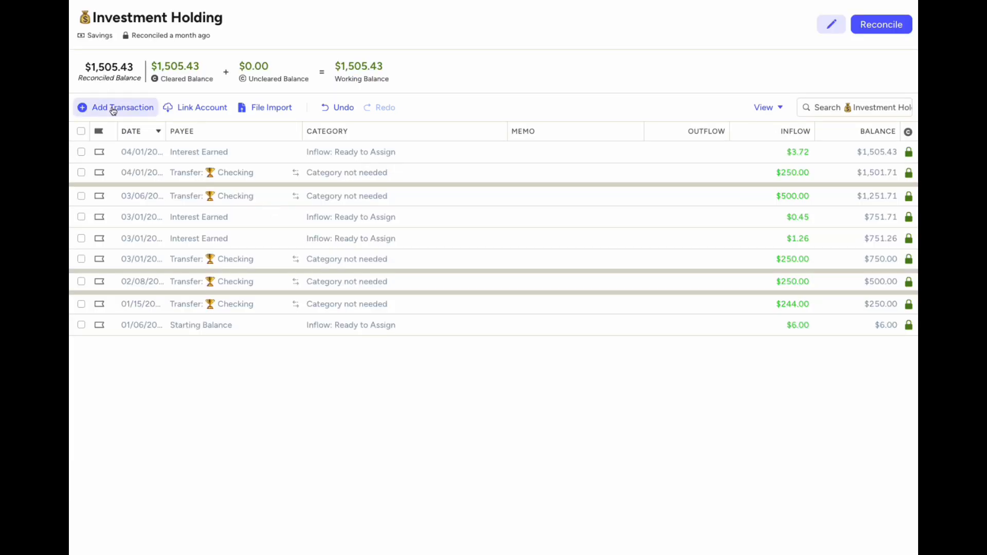
Record a $4.62 Interest Earned inflow in Investment Holding and reconcile it at $1,510.05
{"action": "left_click", "coordinate": [121, 106]}
{"action": "left_click", "coordinate": [222, 146]}
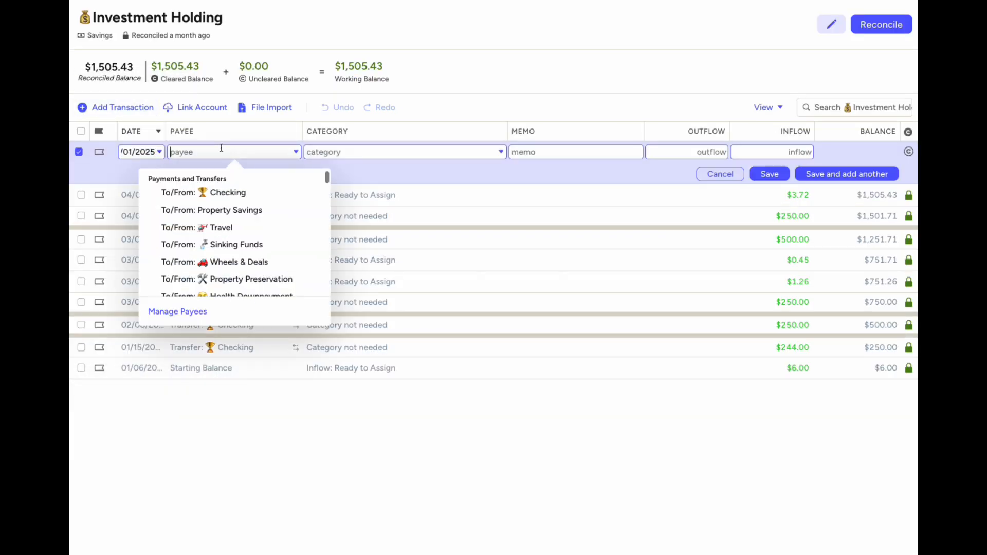
{"action": "type", "text": "inter"}
{"action": "key", "text": "Return"}
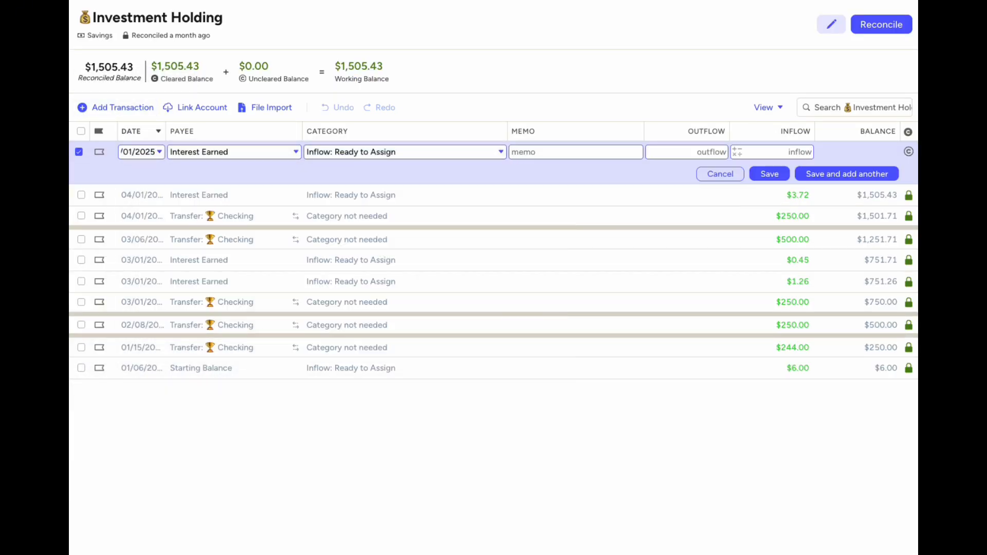
{"action": "type", "text": "4.62"}
{"action": "key", "text": "Return"}
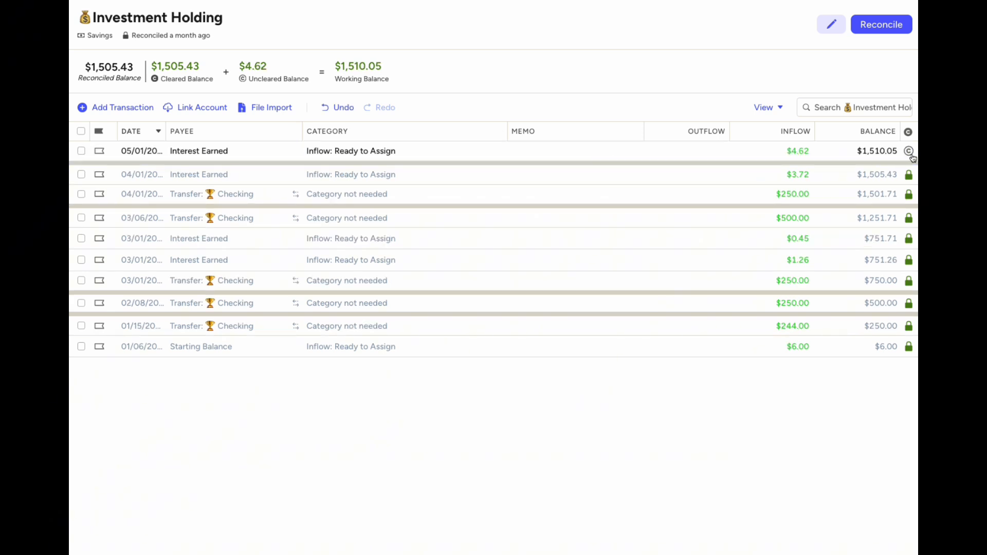
{"action": "left_click", "coordinate": [888, 32]}
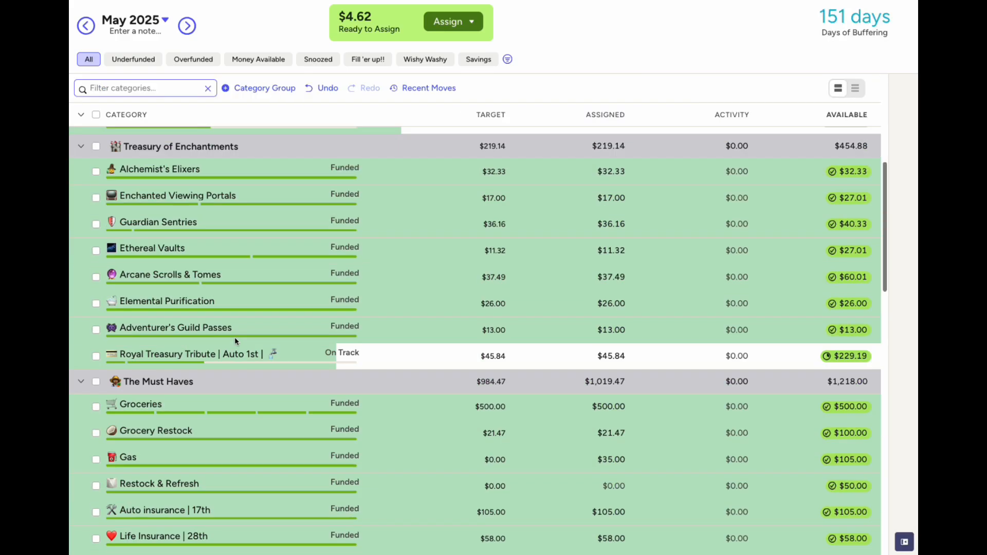
Add $4.62 to Retirement Roadmap's assigned amount, bringing it to $254.62
{"action": "scroll", "coordinate": [234, 341], "scroll_direction": "down", "scroll_amount": 20}
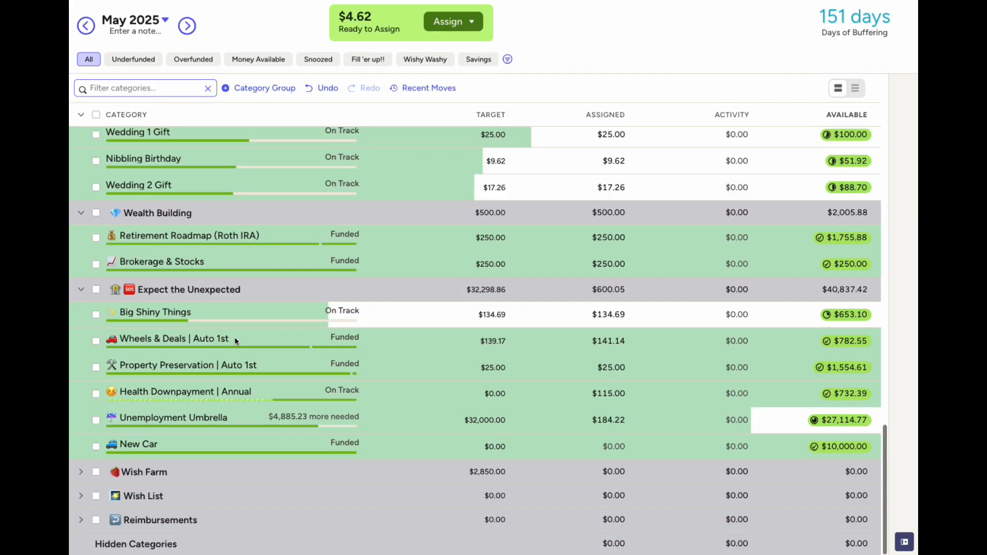
{"action": "left_click", "coordinate": [605, 236]}
{"action": "type", "text": "+4.62"}
{"action": "key", "text": "Return"}
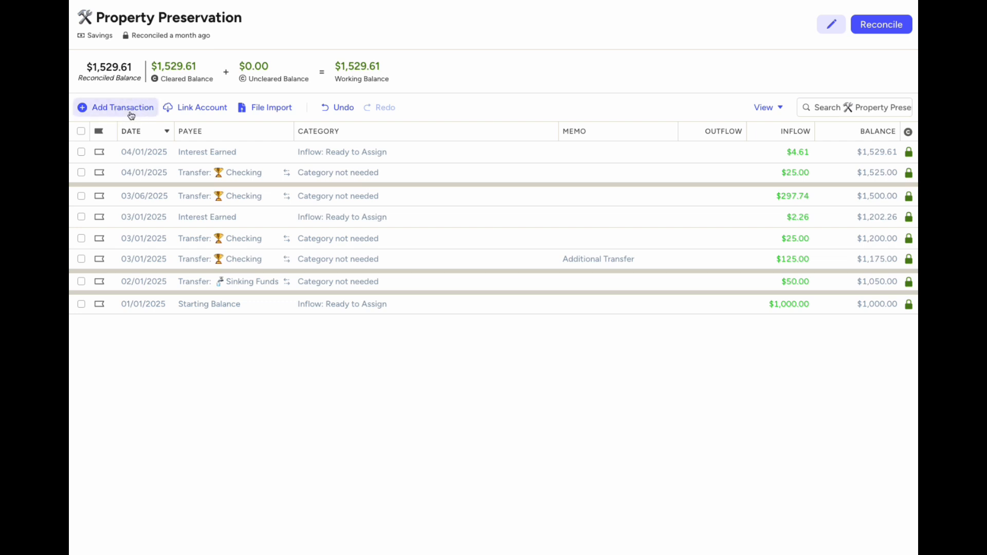
Record a $4.70 Interest Earned inflow dated May 1 in Property Preservation and reconcile it at $1,534.31
{"action": "left_click", "coordinate": [126, 108]}
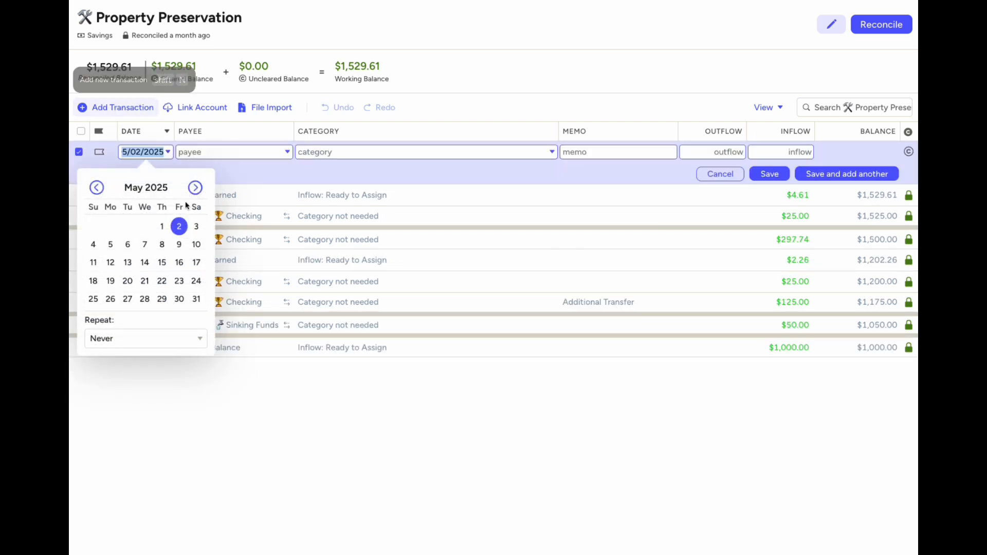
{"action": "left_click", "coordinate": [162, 226]}
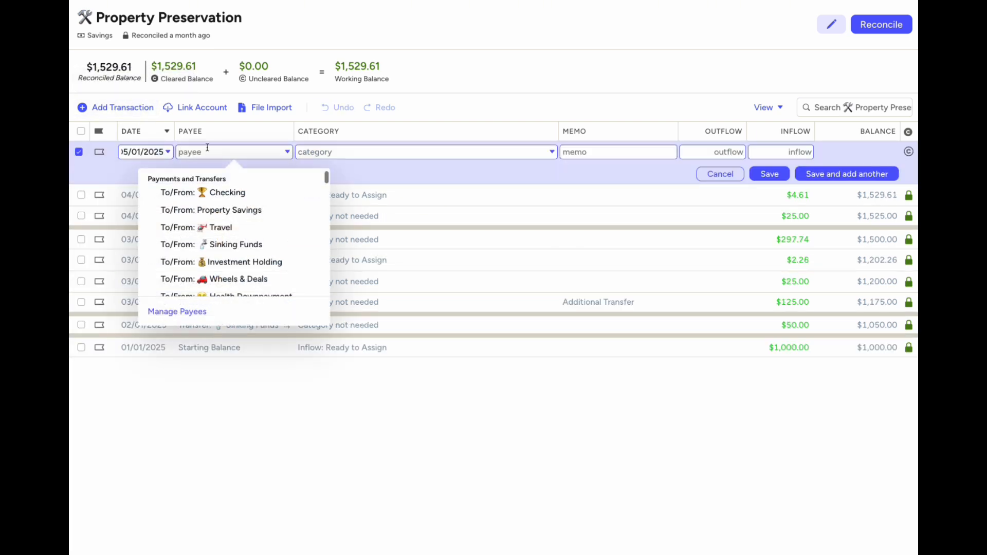
{"action": "type", "text": "inte"}
{"action": "key", "text": "Tab"}
{"action": "key", "text": "Tab"}
{"action": "key", "text": "Tab"}
{"action": "key", "text": "Tab"}
{"action": "type", "text": "4"}
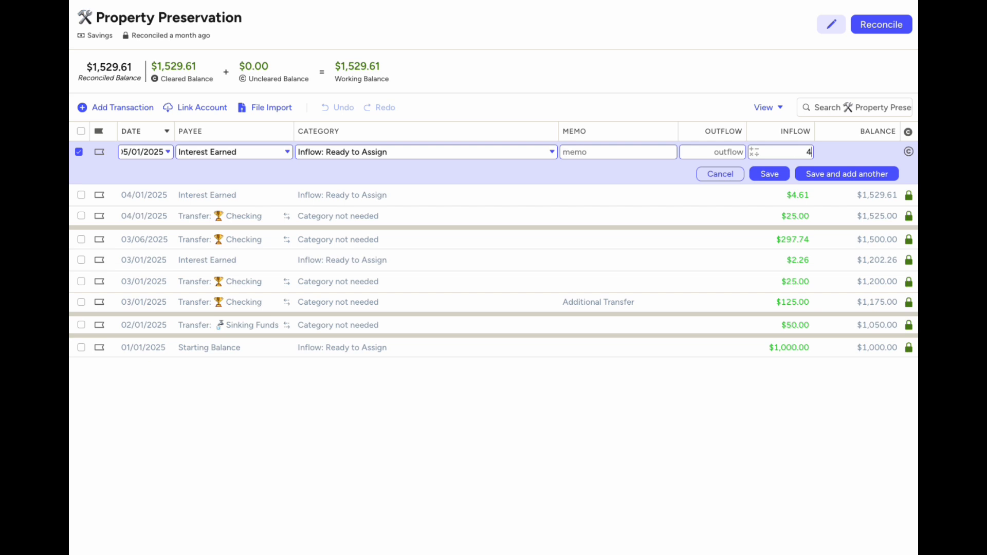
{"action": "type", "text": ".70"}
{"action": "key", "text": "Return"}
{"action": "left_click", "coordinate": [883, 24]}
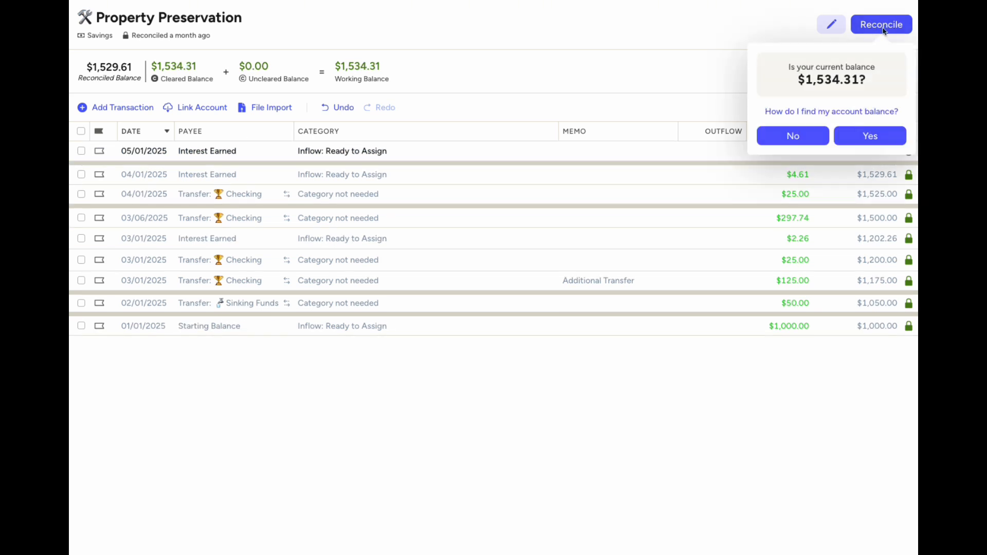
{"action": "left_click", "coordinate": [844, 136]}
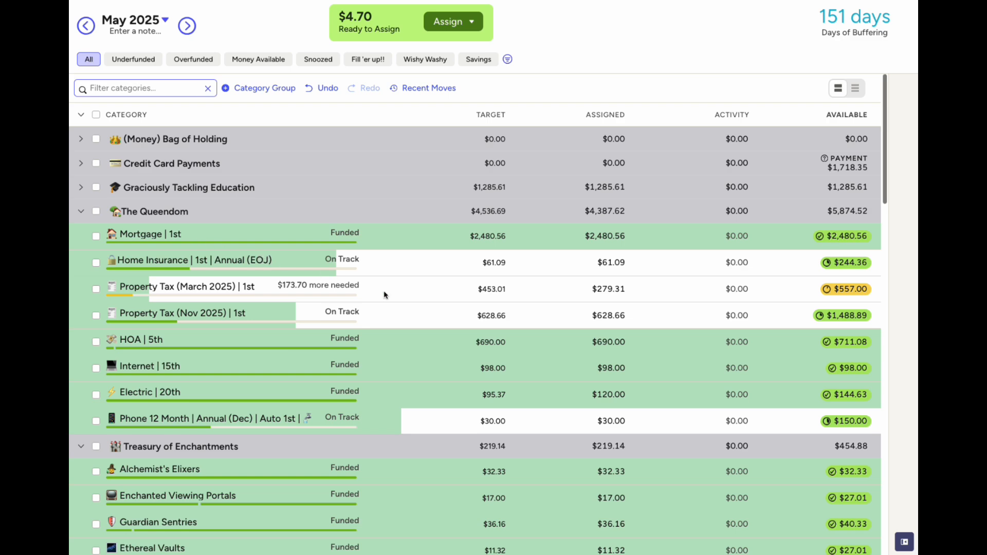
Add $4.70 to Property Preservation's assigned amount, raising it from $25.00 to $29.70
{"action": "scroll", "coordinate": [384, 295], "scroll_direction": "down", "scroll_amount": 5}
{"action": "scroll", "coordinate": [385, 295], "scroll_direction": "up", "scroll_amount": 3}
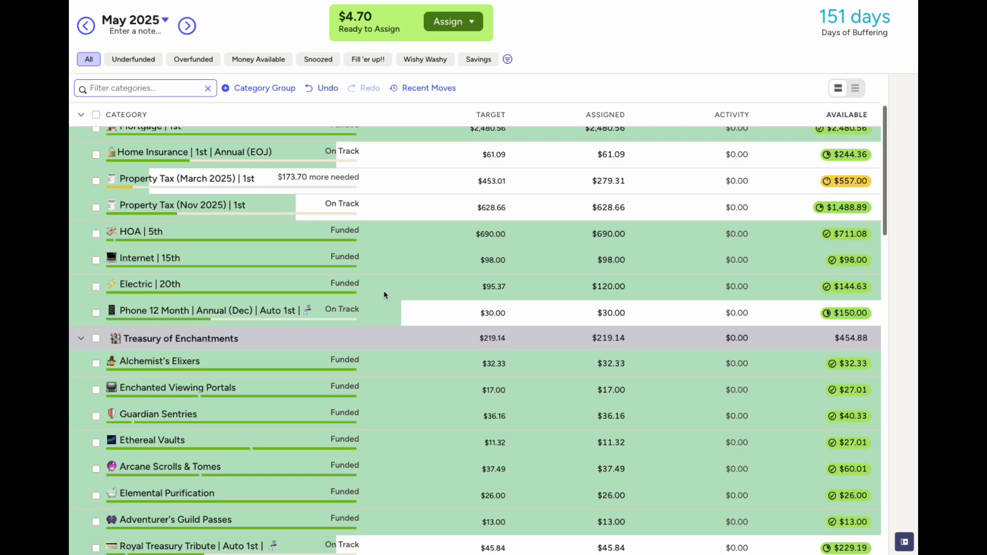
{"action": "scroll", "coordinate": [384, 295], "scroll_direction": "up", "scroll_amount": 1}
{"action": "scroll", "coordinate": [384, 294], "scroll_direction": "down", "scroll_amount": 13}
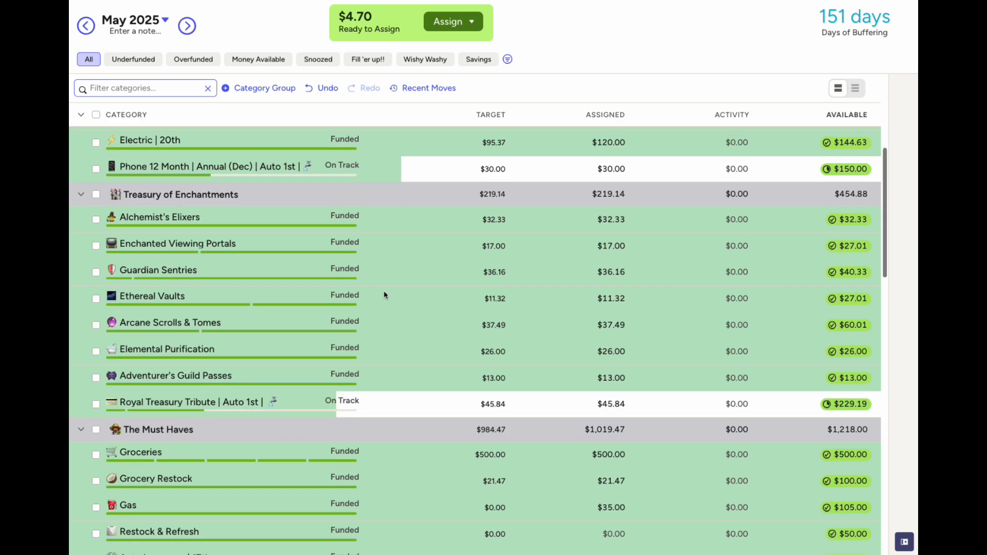
{"action": "scroll", "coordinate": [384, 294], "scroll_direction": "down", "scroll_amount": 6}
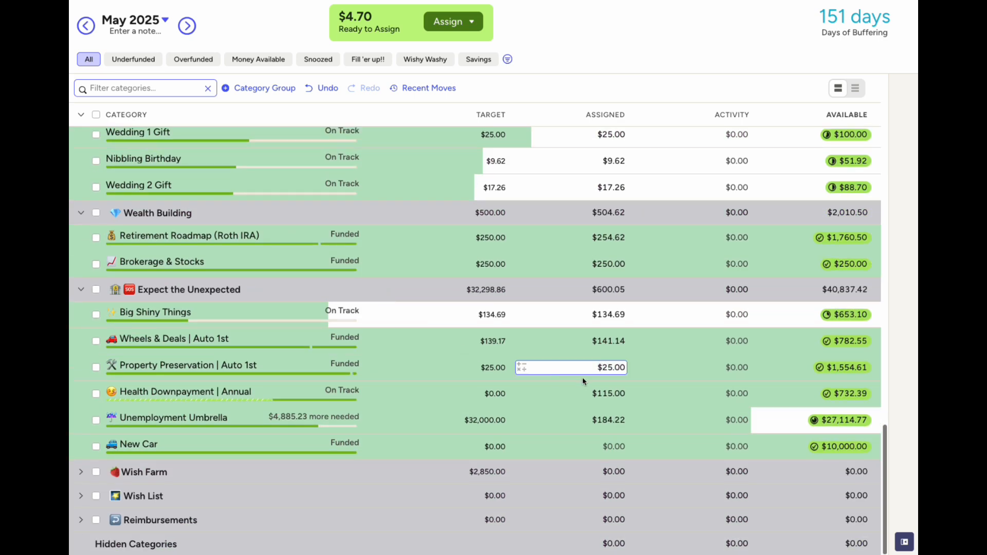
{"action": "left_click", "coordinate": [606, 368]}
{"action": "type", "text": "+"}
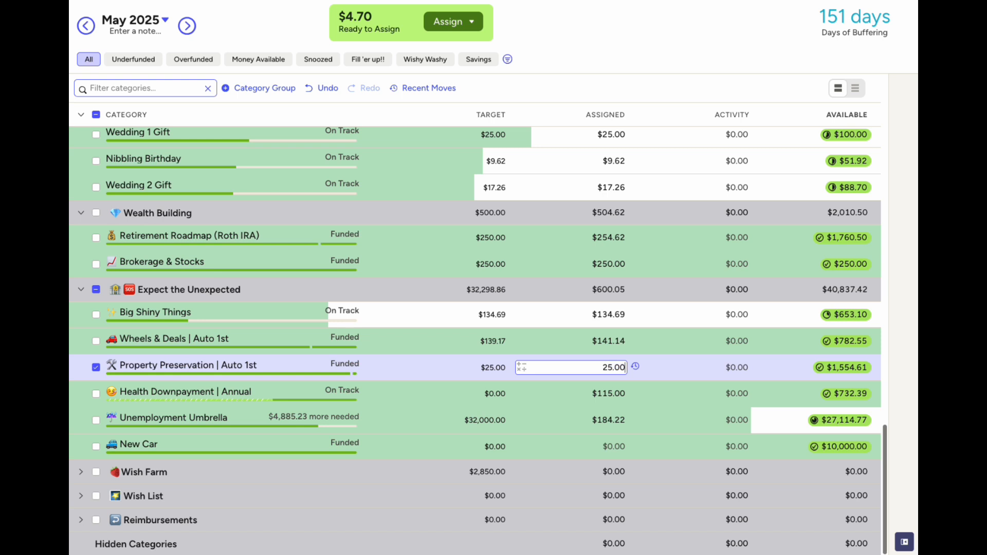
{"action": "type", "text": "4.70"}
{"action": "key", "text": "Return"}
{"action": "left_click", "coordinate": [96, 368]}
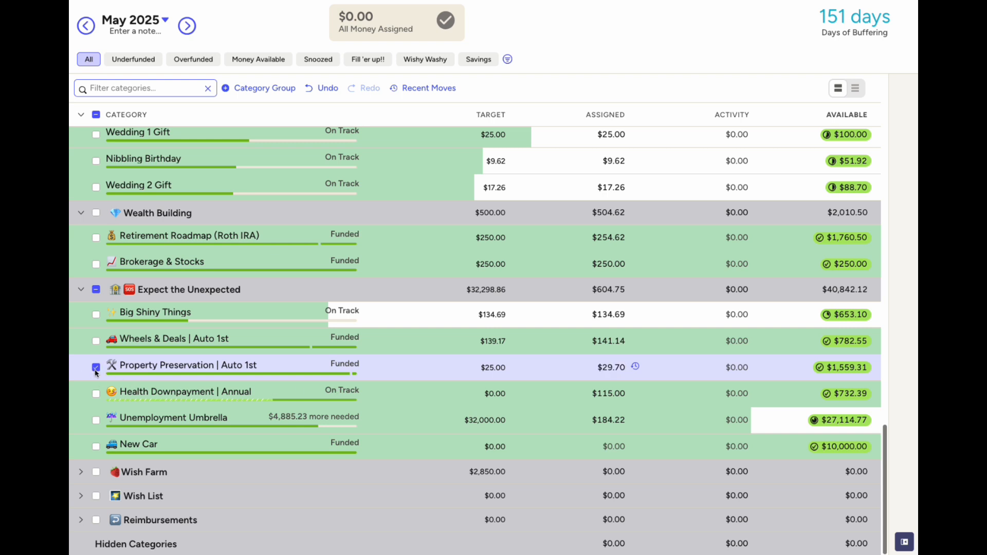
{"action": "left_click", "coordinate": [540, 364]}
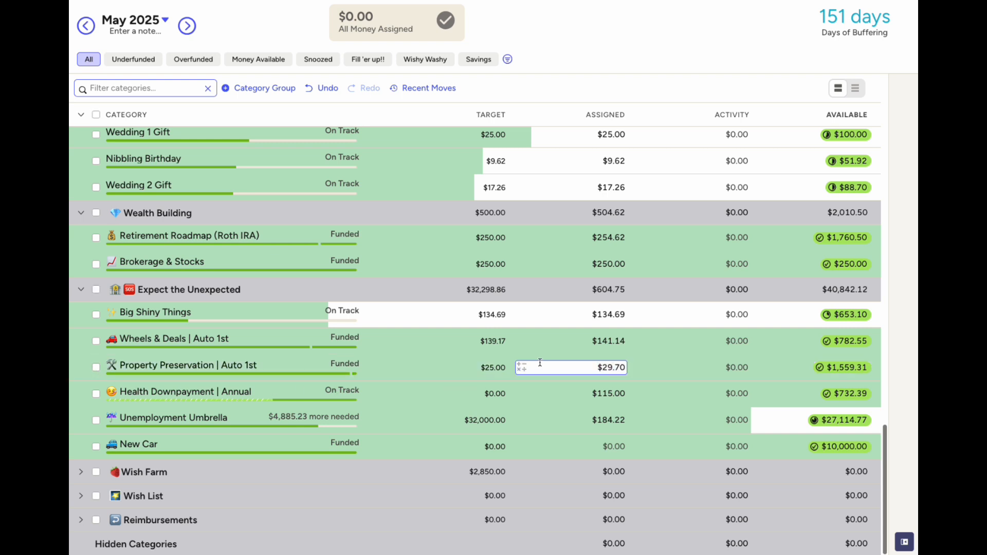
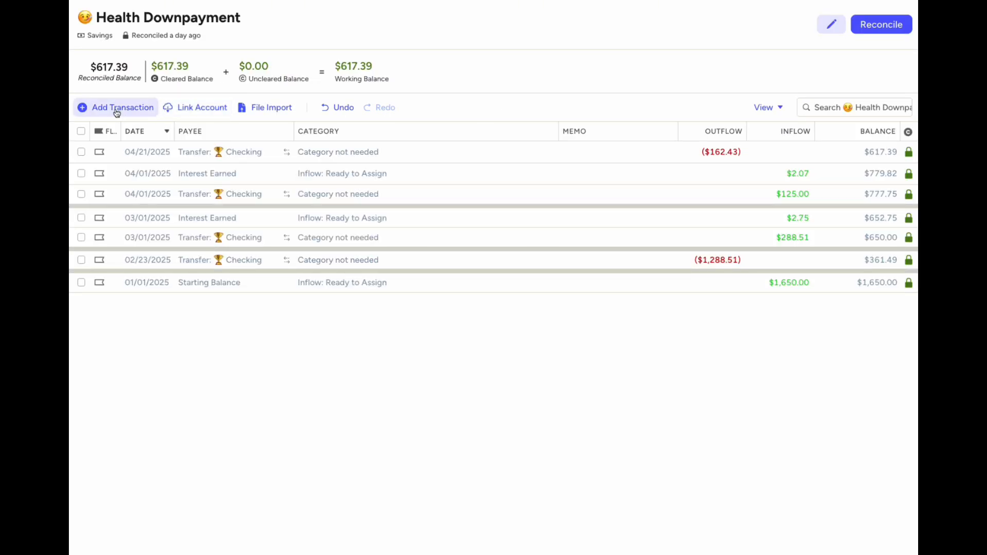
Record a $2.38 Interest Earned inflow dated May 1 in Health Downpayment and reconcile it at $619.77
{"action": "left_click", "coordinate": [119, 108]}
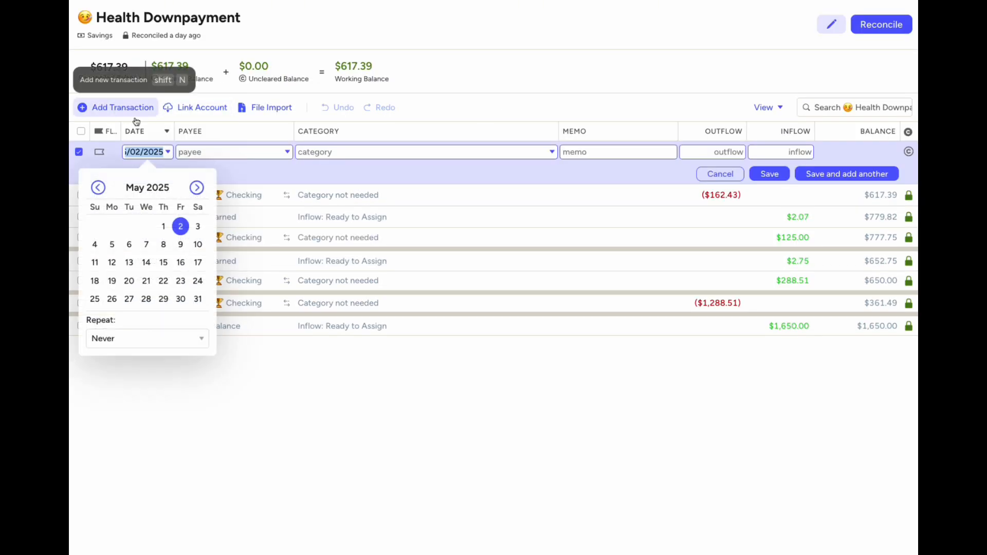
{"action": "left_click", "coordinate": [163, 226]}
{"action": "type", "text": "inte"}
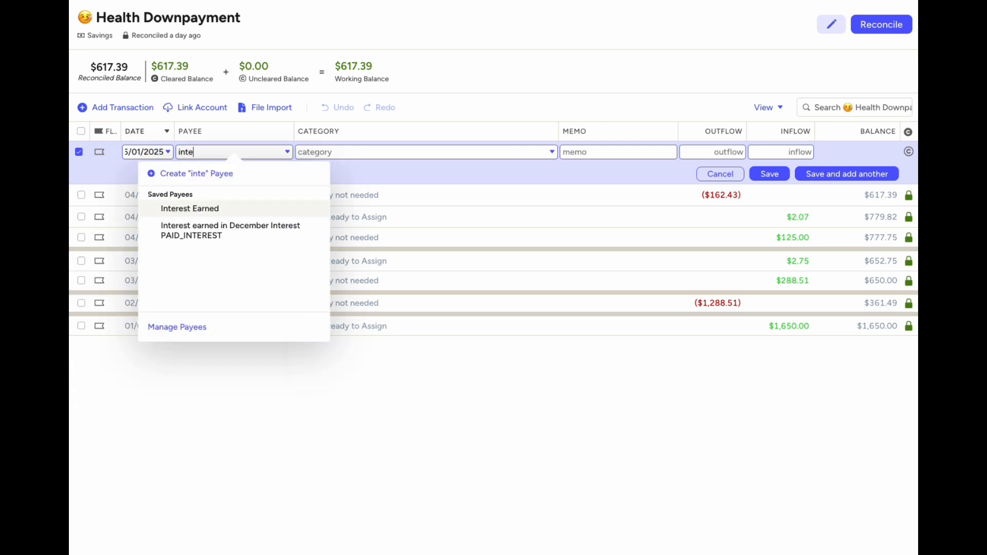
{"action": "key", "text": "Tab"}
{"action": "key", "text": "Tab"}
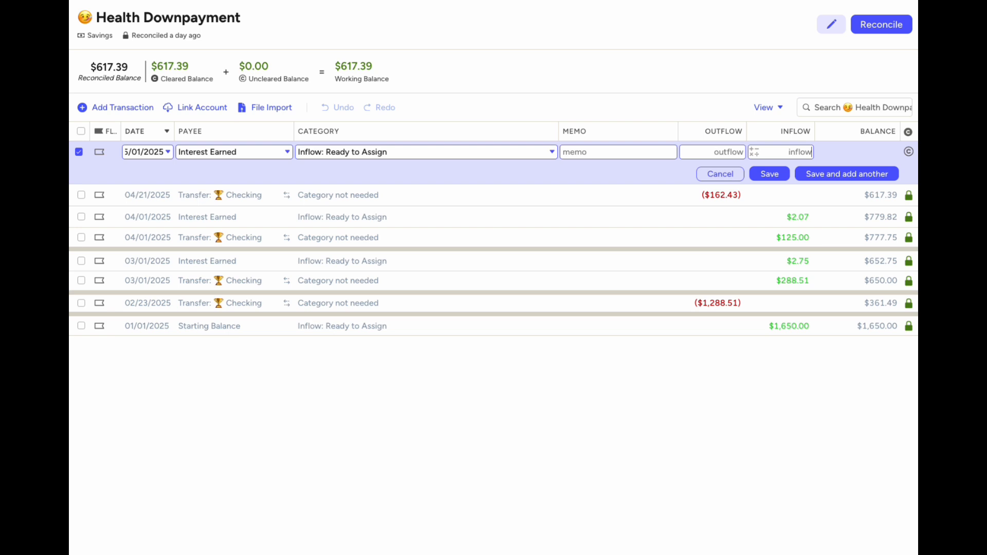
{"action": "type", "text": "2.38"}
{"action": "left_click", "coordinate": [773, 180]}
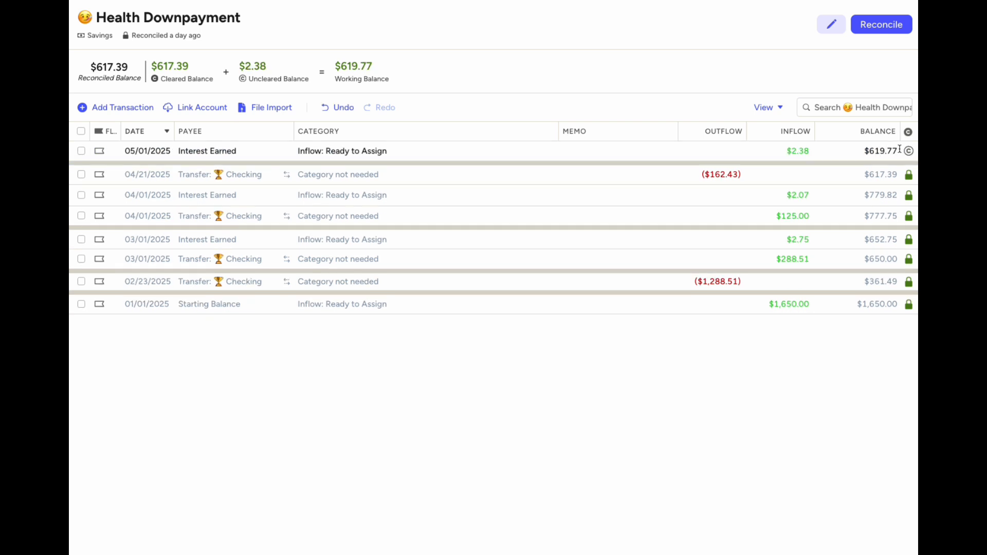
{"action": "left_click", "coordinate": [874, 158]}
{"action": "left_click", "coordinate": [82, 152]}
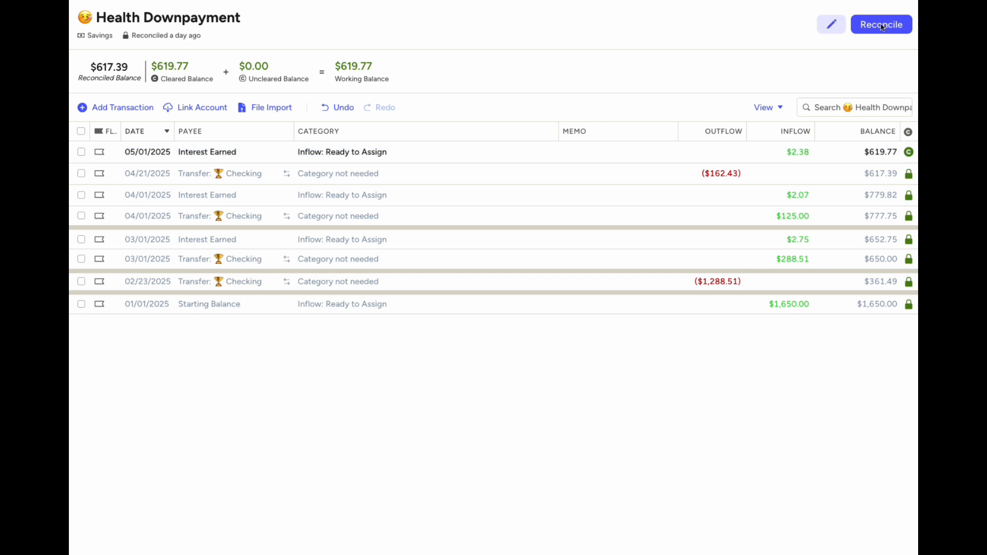
{"action": "left_click", "coordinate": [903, 27]}
{"action": "left_click", "coordinate": [851, 139]}
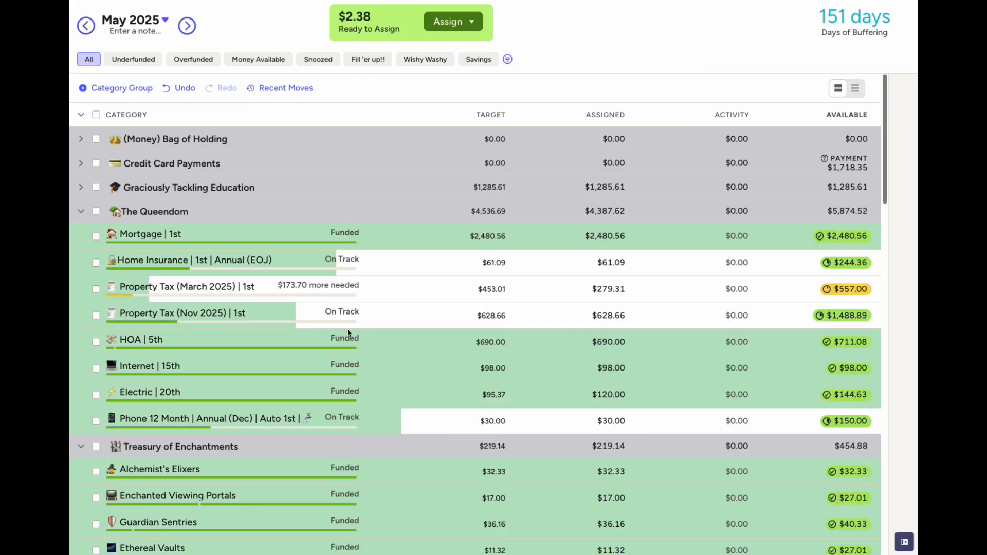
Add $2.38 to Health Downpayment's assigned amount, bringing it to $117.38
{"action": "scroll", "coordinate": [347, 332], "scroll_direction": "down", "scroll_amount": 20}
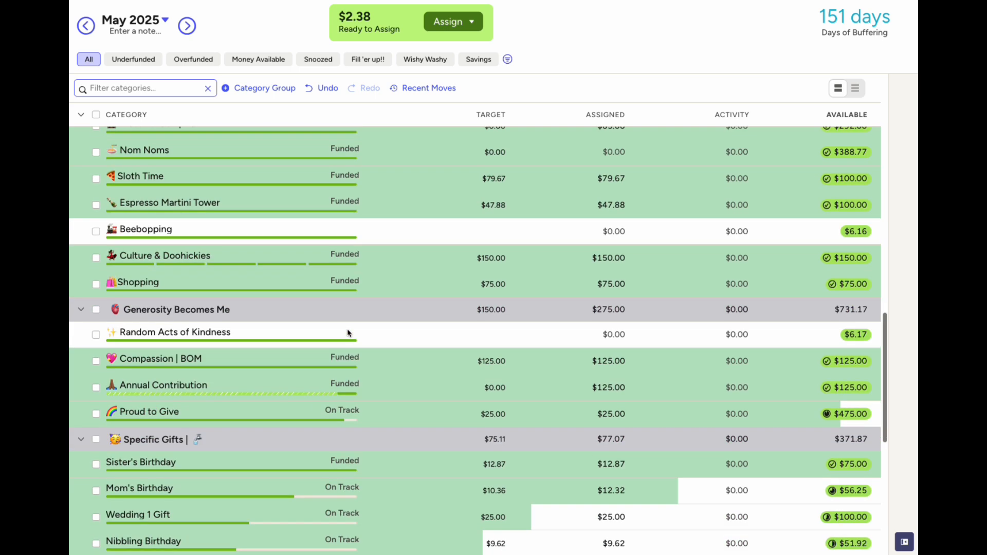
{"action": "scroll", "coordinate": [347, 333], "scroll_direction": "down", "scroll_amount": 8}
{"action": "left_click", "coordinate": [614, 393]}
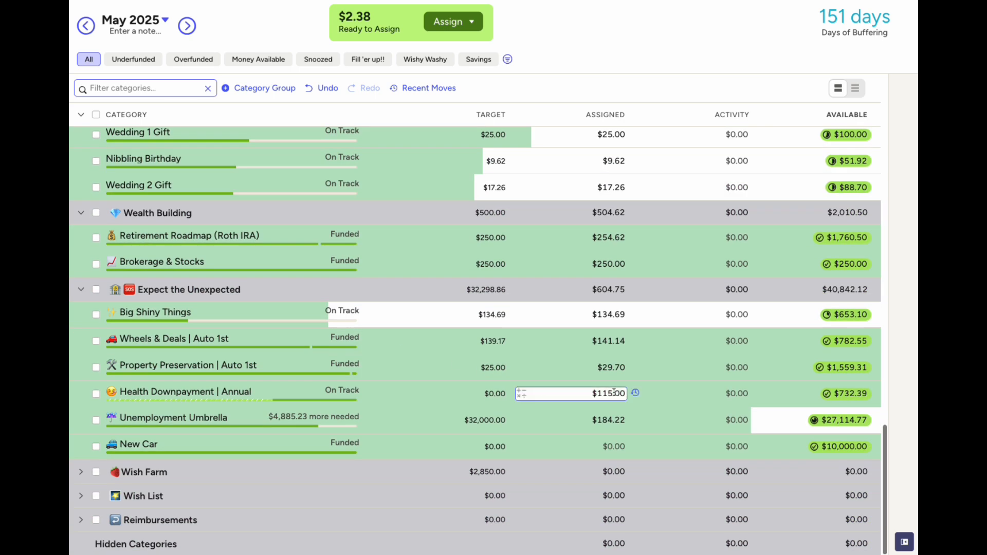
{"action": "type", "text": "+2.38"}
{"action": "key", "text": "Return"}
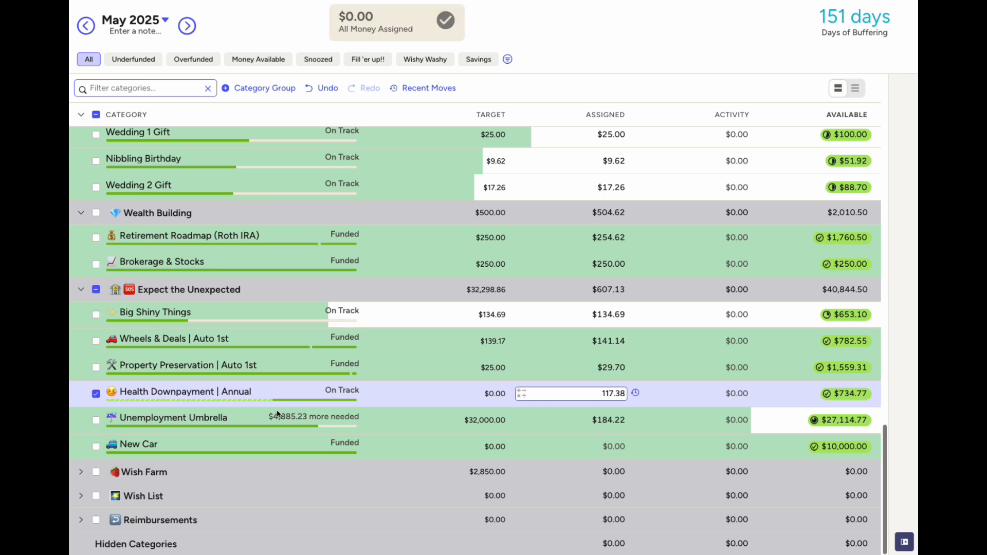
{"action": "left_click", "coordinate": [97, 394]}
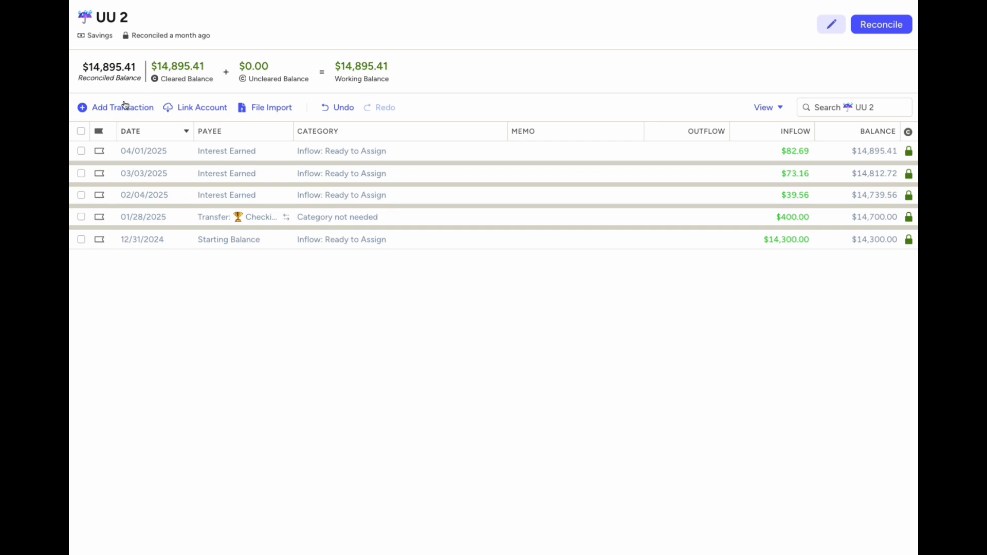
Record an $80.39 Interest Earned inflow dated May 1 in UU 2 and reconcile it at $14,975.80
{"action": "left_click", "coordinate": [126, 107]}
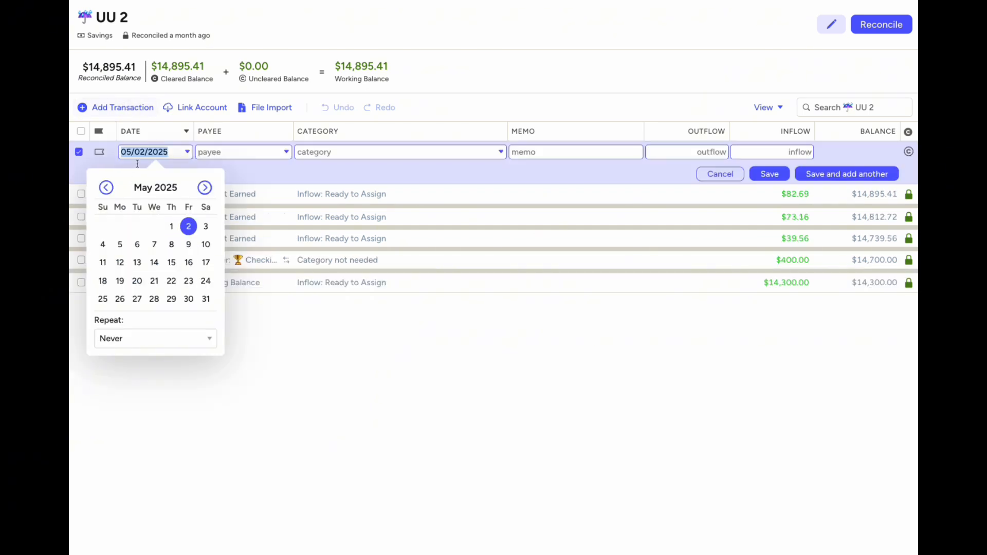
{"action": "left_click", "coordinate": [173, 228]}
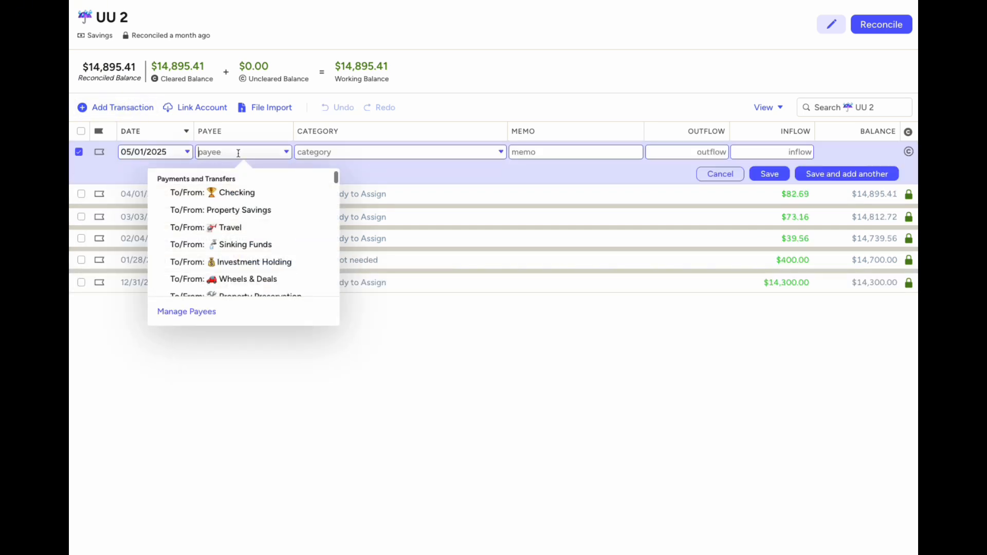
{"action": "type", "text": "inter"}
{"action": "key", "text": "Tab"}
{"action": "key", "text": "Tab"}
{"action": "key", "text": "Tab"}
{"action": "key", "text": "Tab"}
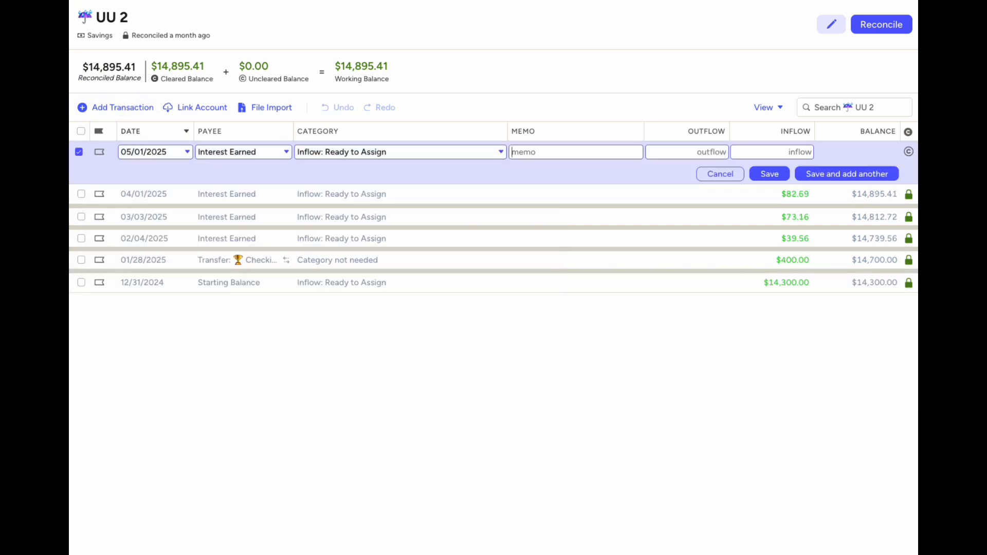
{"action": "type", "text": "80.39"}
{"action": "left_click", "coordinate": [770, 174]}
{"action": "left_click", "coordinate": [908, 151]}
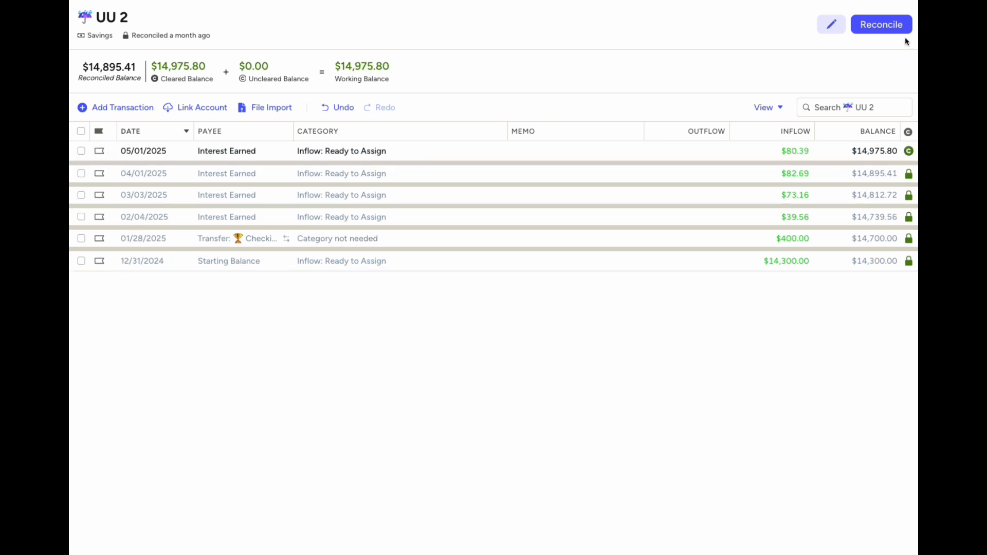
{"action": "left_click", "coordinate": [901, 29]}
{"action": "left_click", "coordinate": [861, 139]}
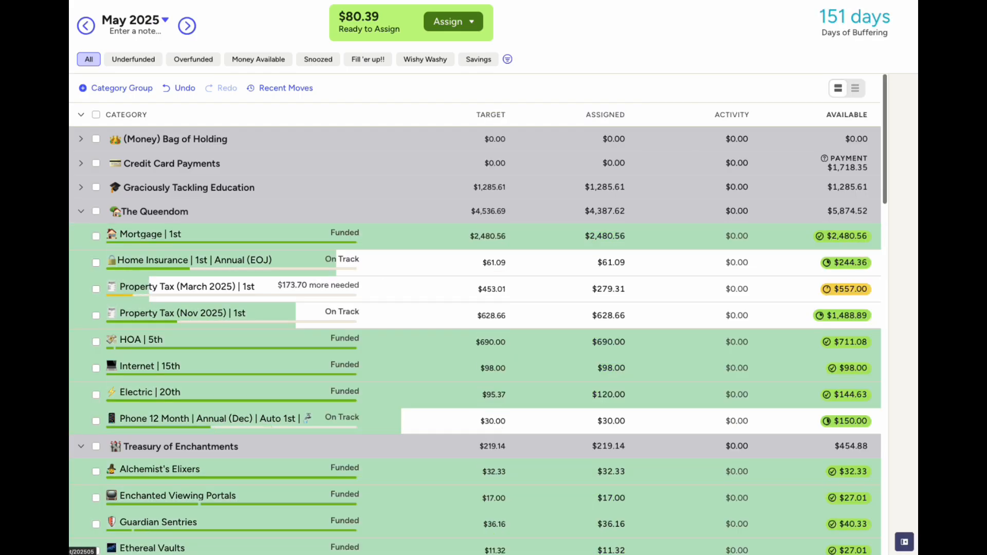
Add $80.39 to Unemployment Umbrella's assigned amount, bringing it to $264.61
{"action": "scroll", "coordinate": [307, 366], "scroll_direction": "down", "scroll_amount": 15}
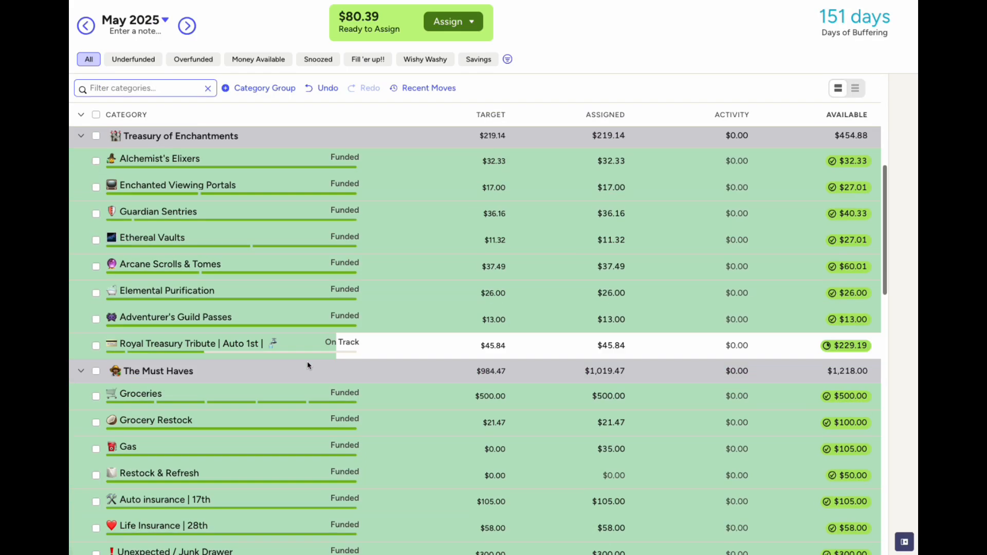
{"action": "scroll", "coordinate": [307, 365], "scroll_direction": "down", "scroll_amount": 10}
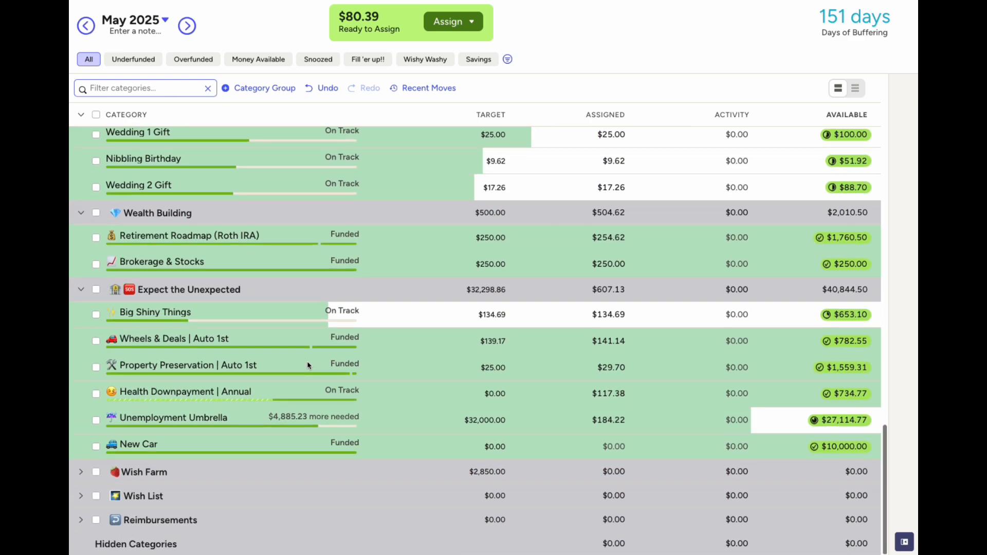
{"action": "left_click", "coordinate": [608, 420]}
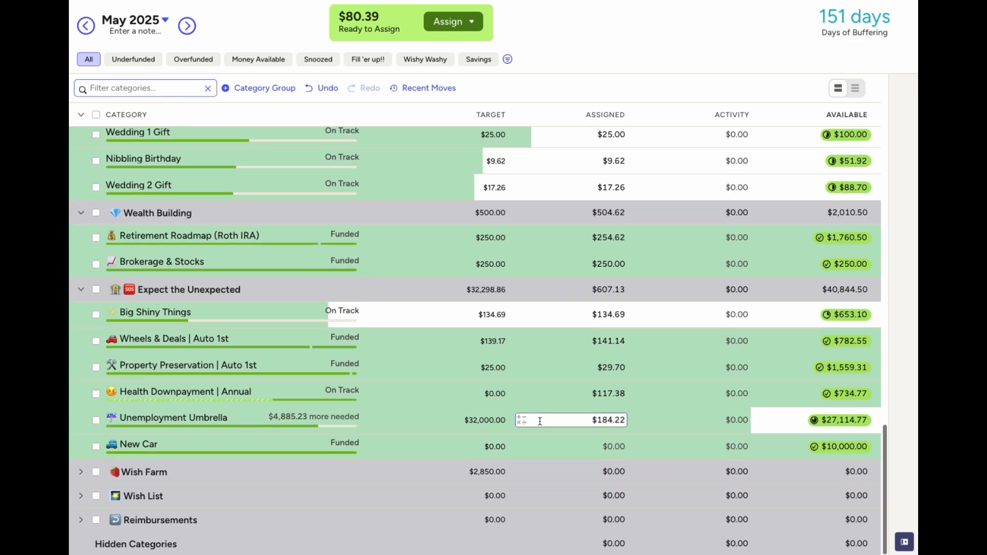
{"action": "type", "text": "+80.39"}
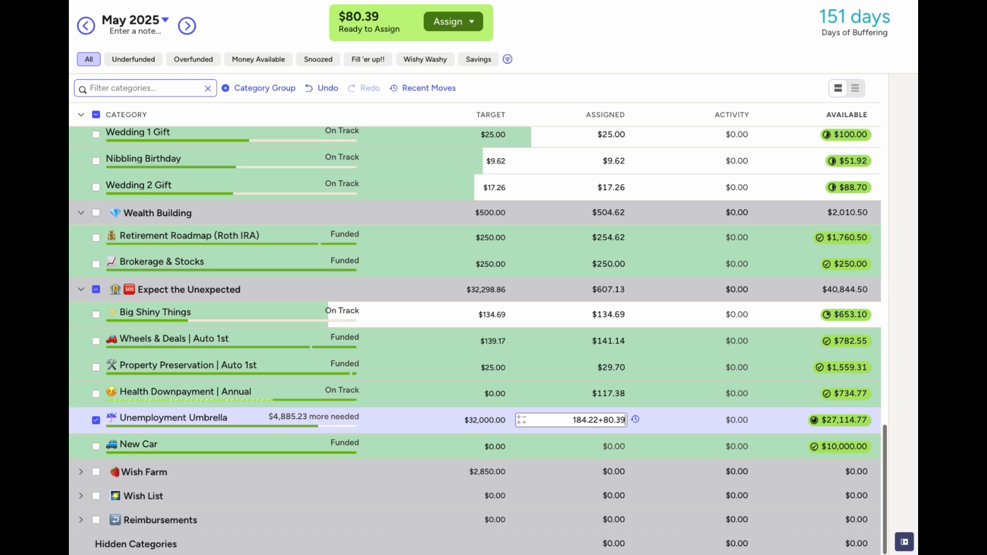
{"action": "key", "text": "Return"}
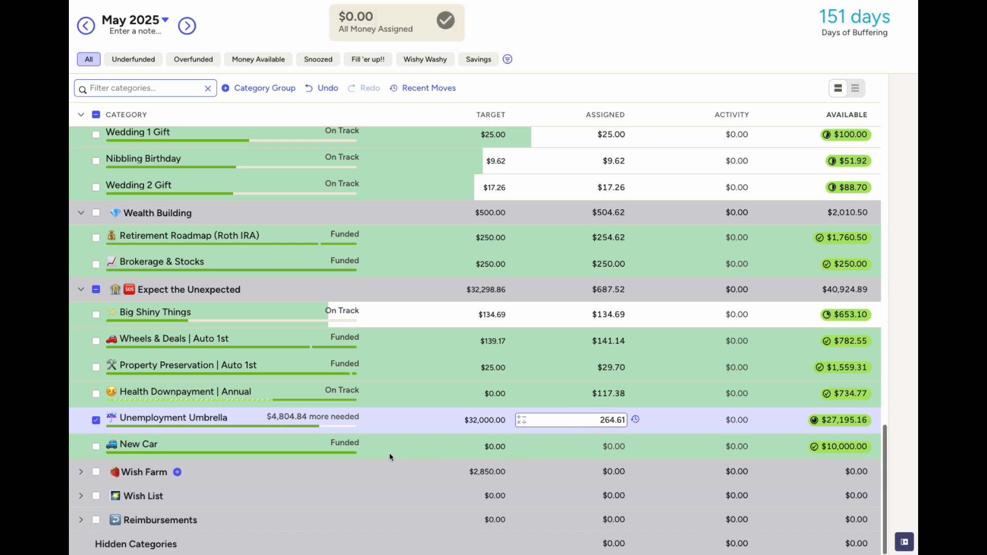
{"action": "left_click", "coordinate": [95, 421]}
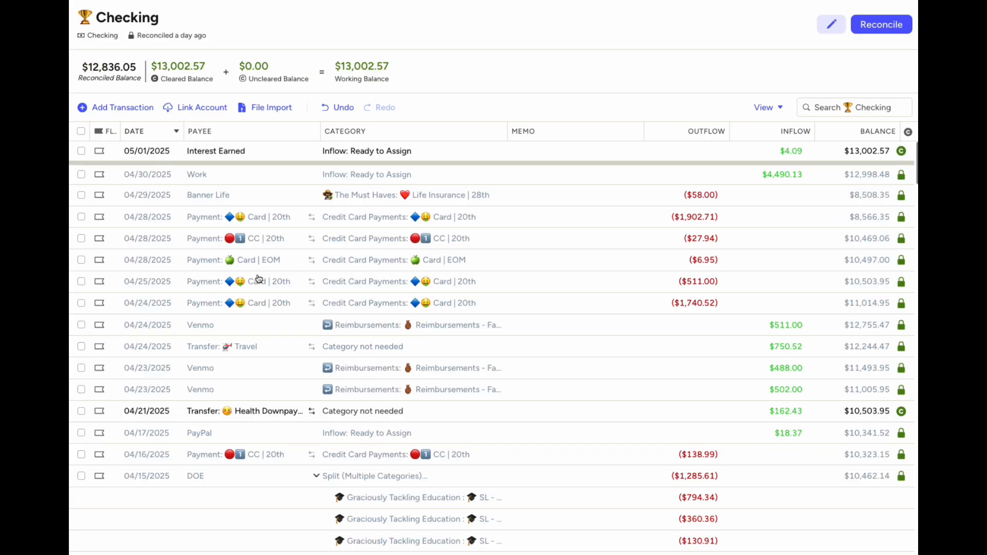
Record a $152.72 May 1 transfer from Checking to Sinking Funds
{"action": "left_click", "coordinate": [132, 108]}
{"action": "left_click", "coordinate": [172, 227]}
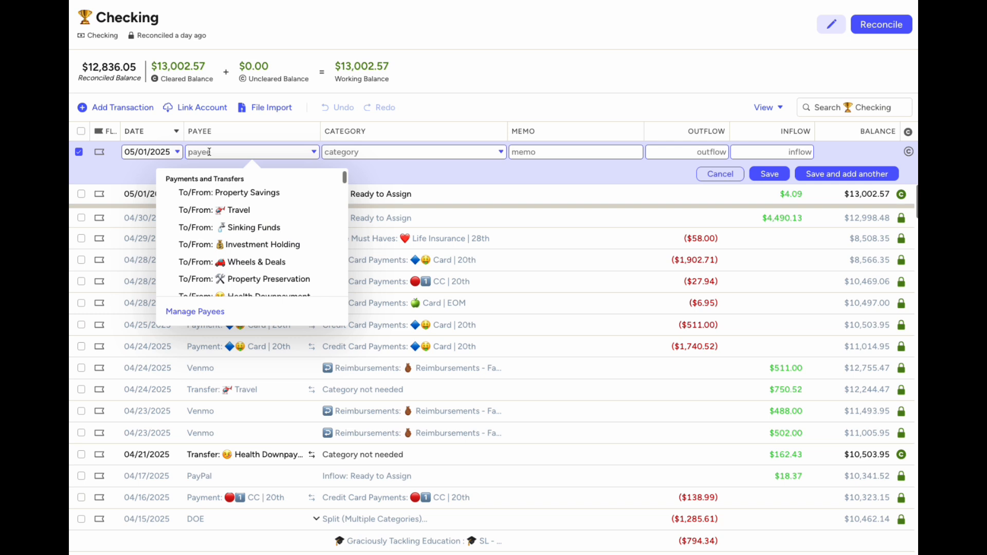
{"action": "type", "text": "s"}
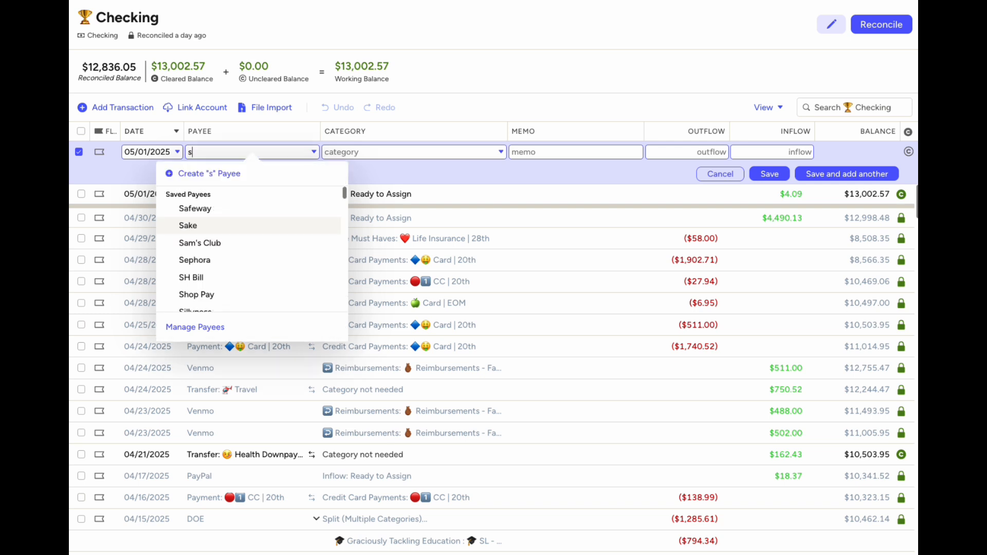
{"action": "type", "text": "ink"}
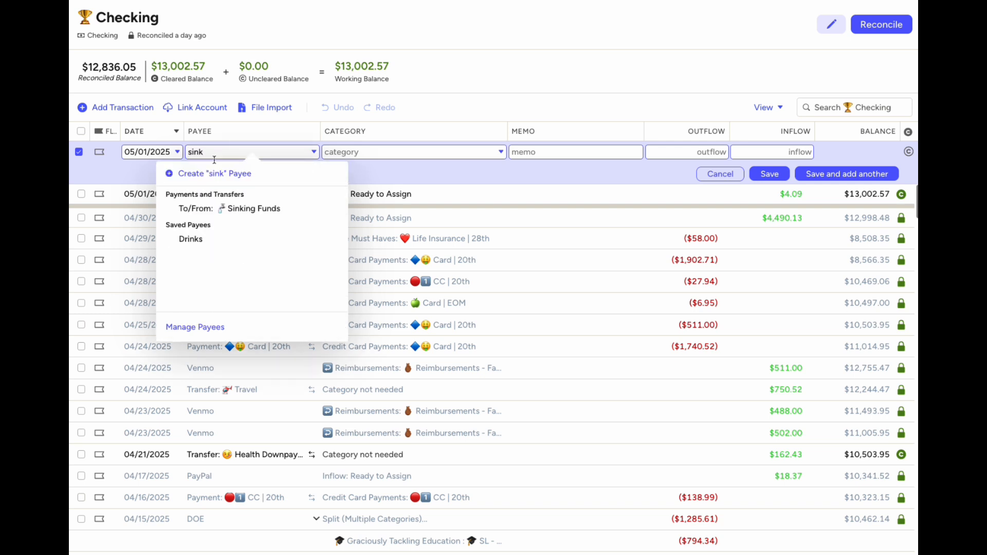
{"action": "left_click", "coordinate": [237, 208]}
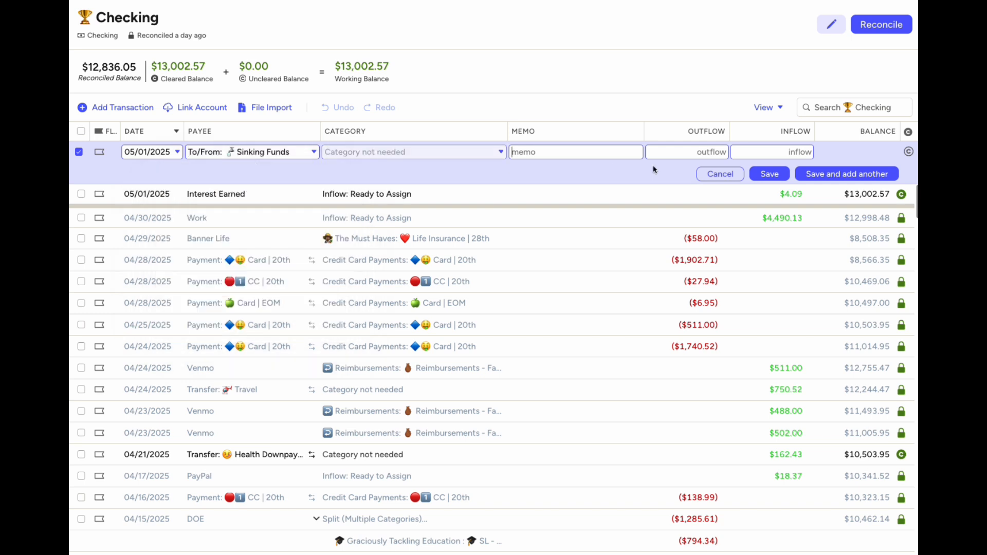
{"action": "left_click", "coordinate": [720, 151]}
{"action": "type", "text": "152.72"}
{"action": "left_click", "coordinate": [761, 173]}
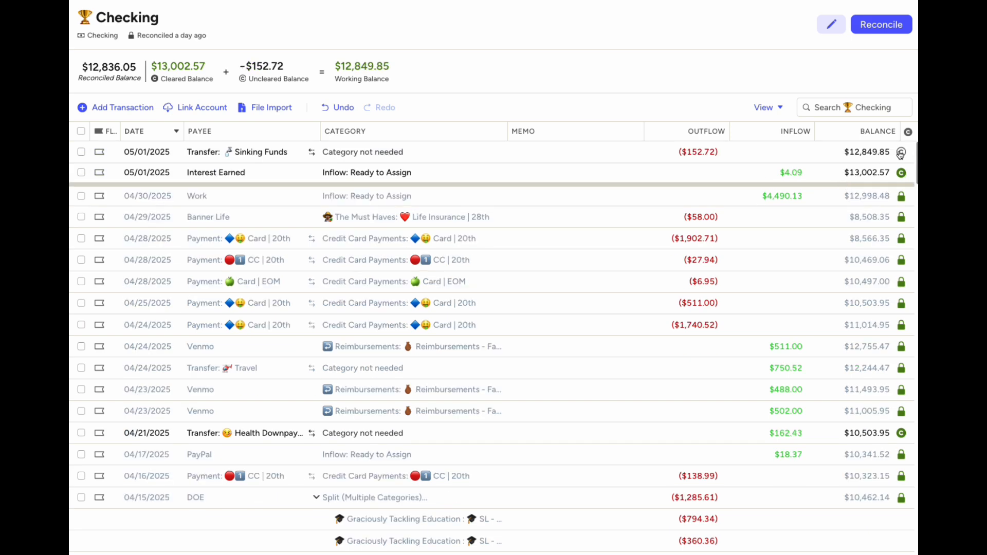
Record a $25 May 1 transfer from Checking to Property Preservation
{"action": "left_click", "coordinate": [110, 108]}
{"action": "left_click", "coordinate": [168, 225]}
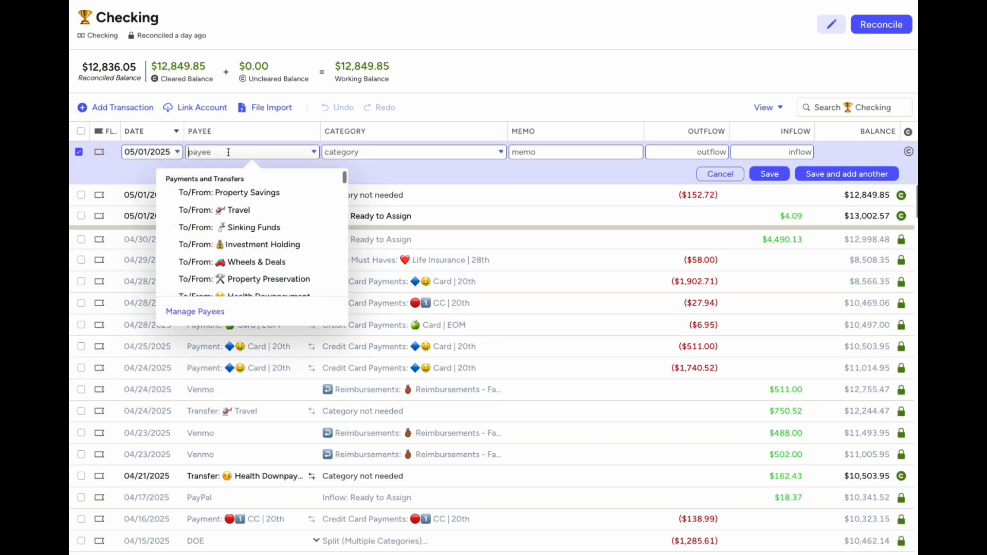
{"action": "type", "text": "prop"}
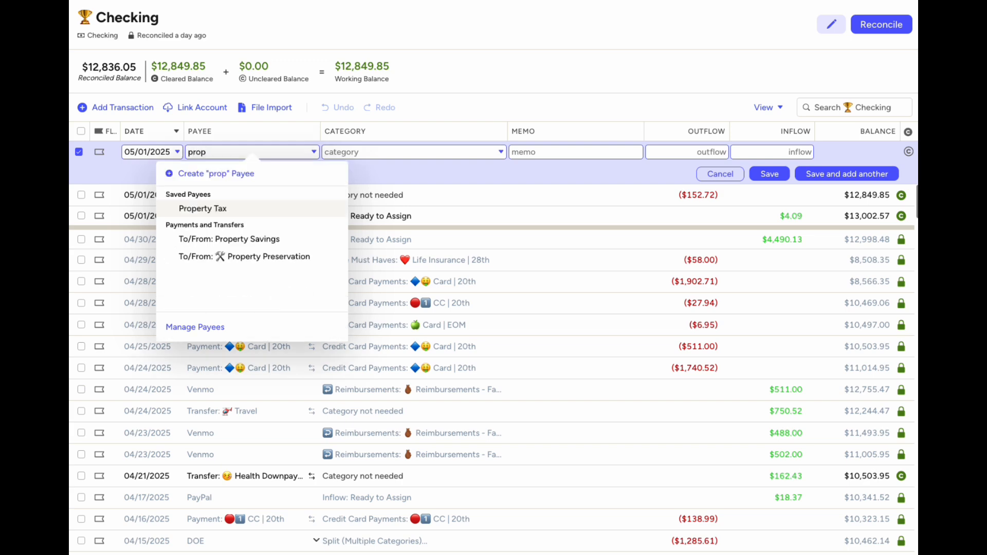
{"action": "left_click", "coordinate": [241, 256]}
{"action": "left_click", "coordinate": [688, 154]}
{"action": "type", "text": "25"}
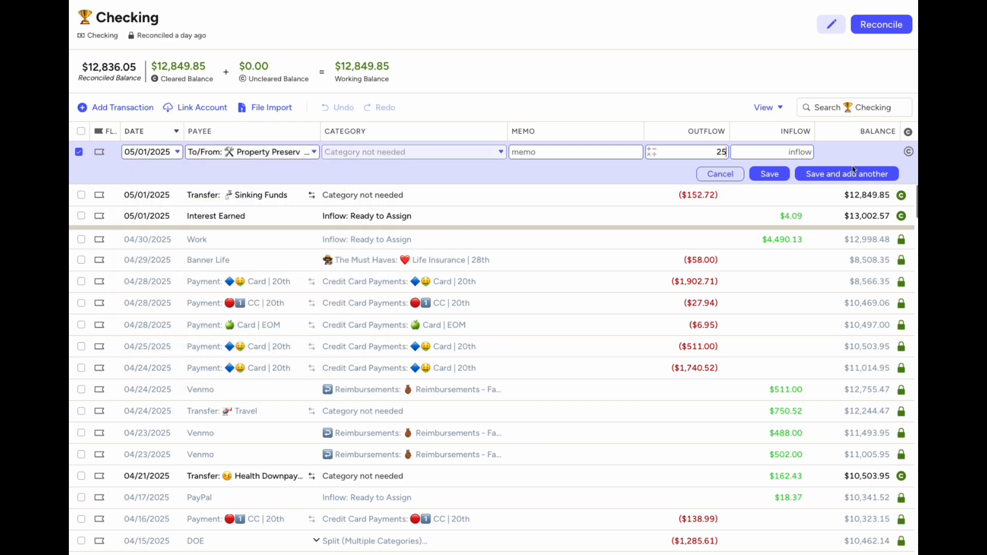
{"action": "left_click", "coordinate": [770, 173]}
Record a cleared $139.17 May 1 transfer from Checking to Wheels & Deals
{"action": "left_click", "coordinate": [102, 108]}
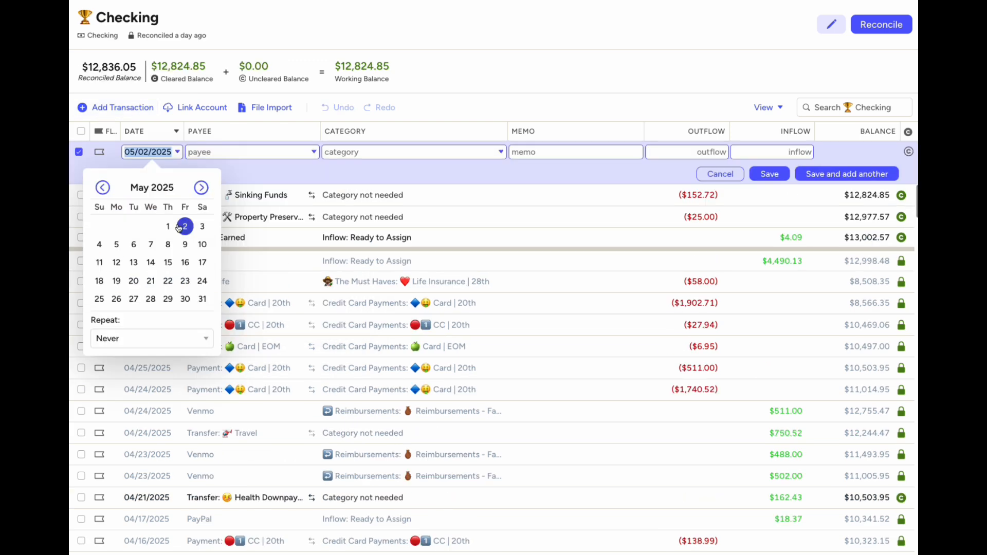
{"action": "left_click", "coordinate": [214, 152]}
{"action": "type", "text": "ca"}
{"action": "key", "text": "BackSpace"}
{"action": "key", "text": "BackSpace"}
{"action": "type", "text": "whe"}
{"action": "key", "text": "Return"}
{"action": "left_click", "coordinate": [688, 153]}
{"action": "type", "text": "139.17"}
{"action": "left_click", "coordinate": [778, 174]}
{"action": "left_click", "coordinate": [900, 174]}
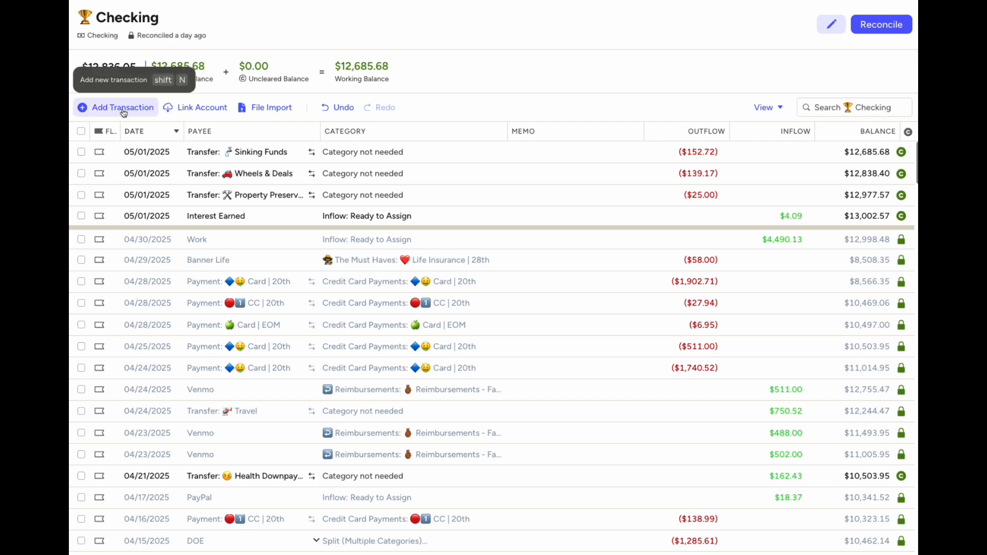
After checking the May plan, record a $965 May 1 transfer from Checking to Property Savings
{"action": "left_click", "coordinate": [36, 54]}
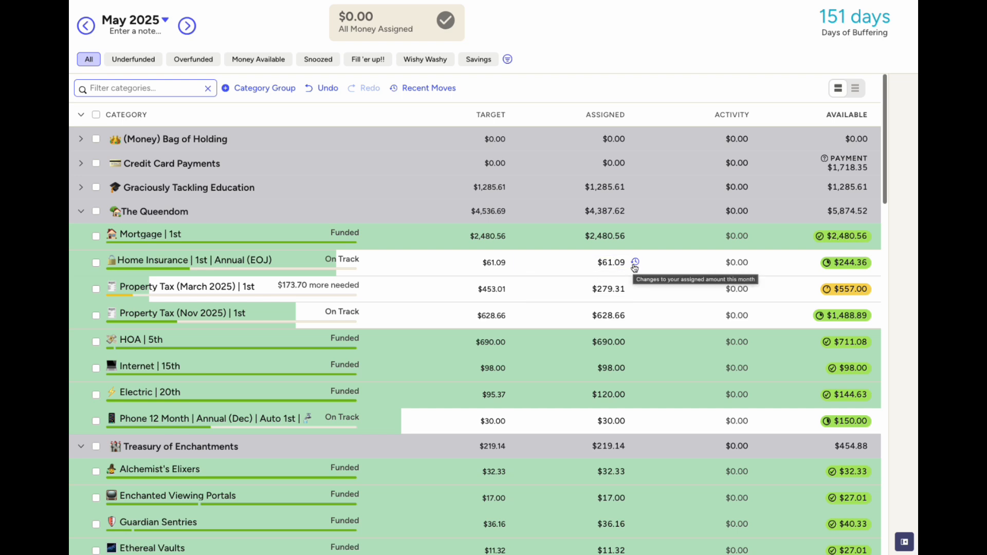
{"action": "left_click", "coordinate": [36, 140]}
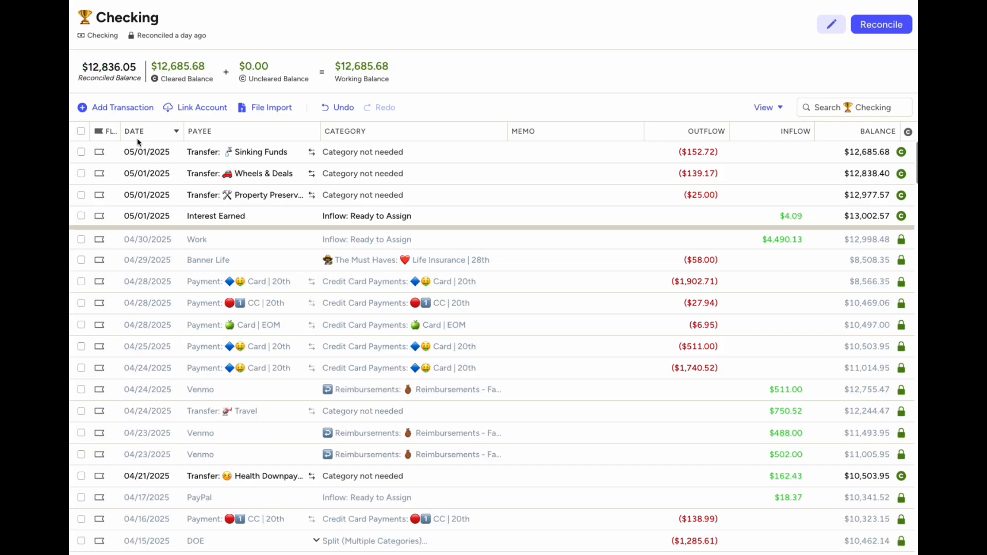
{"action": "left_click", "coordinate": [123, 107]}
{"action": "left_click", "coordinate": [231, 152]}
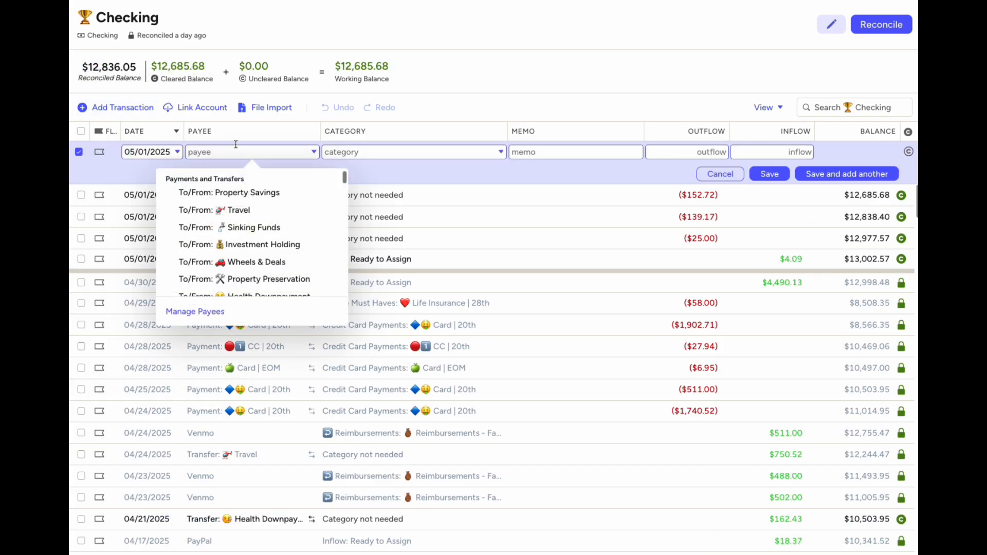
{"action": "scroll", "coordinate": [247, 216], "scroll_direction": "down", "scroll_amount": 3}
{"action": "scroll", "coordinate": [239, 226], "scroll_direction": "up", "scroll_amount": 3}
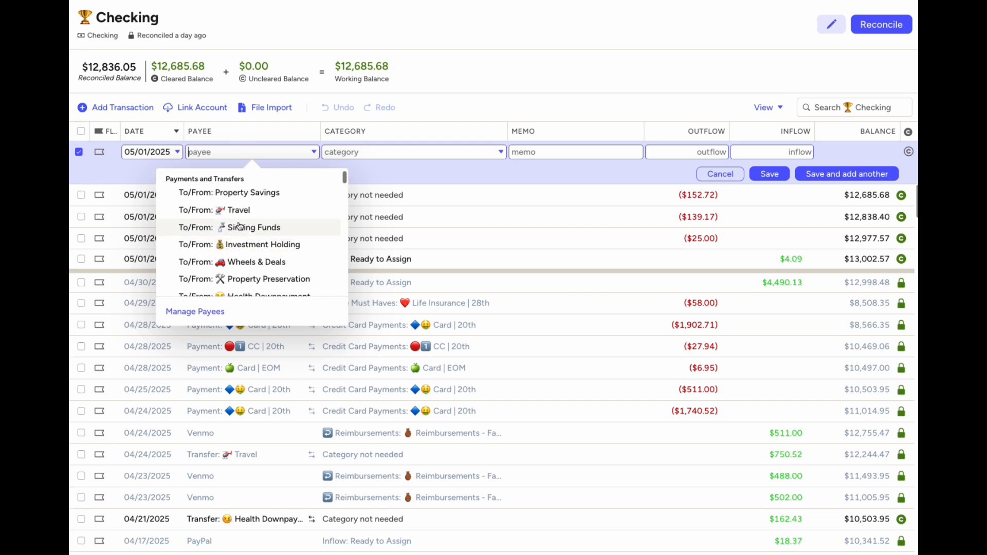
{"action": "left_click", "coordinate": [258, 194]}
{"action": "type", "text": "965"}
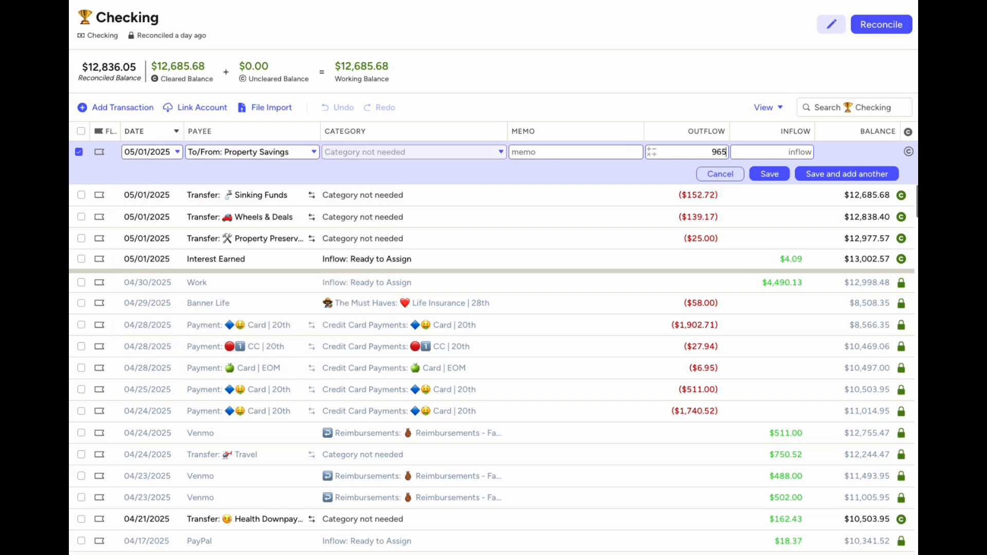
{"action": "left_click", "coordinate": [770, 173]}
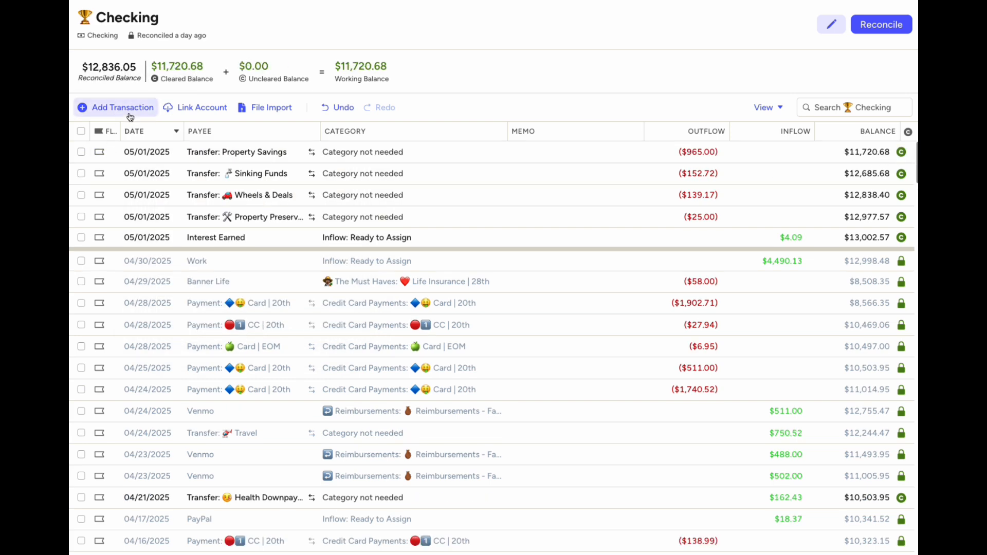
{"action": "left_click", "coordinate": [52, 55]}
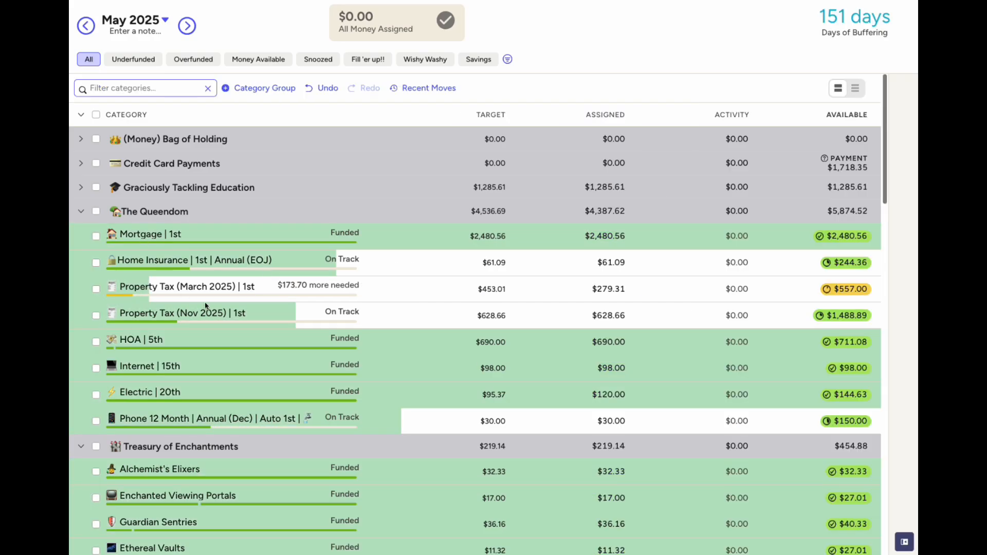
Collapse The Queendom, Treasury of Enchantments and The Must Haves groups, and check Adventure is Out There's money moves
{"action": "left_click", "coordinate": [88, 217]}
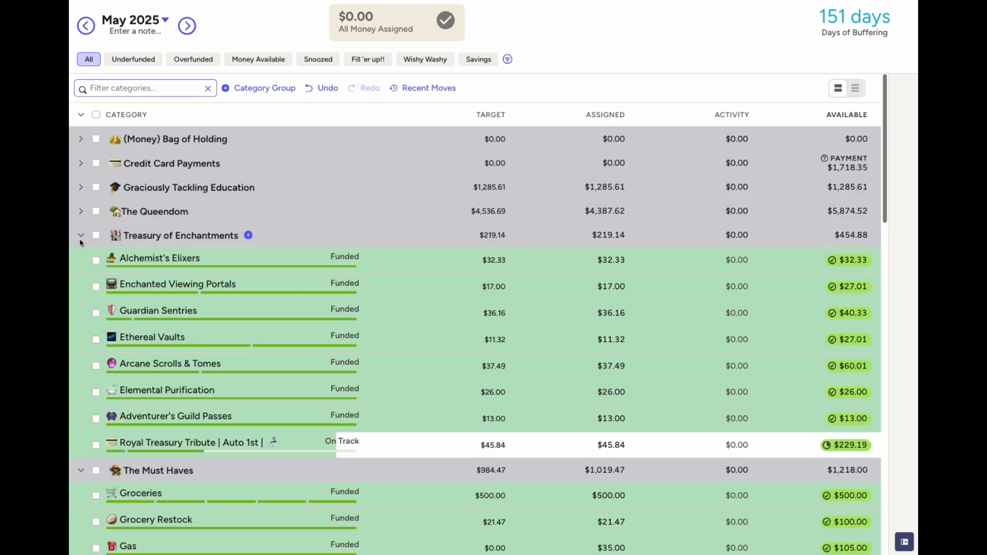
{"action": "left_click", "coordinate": [81, 237]}
{"action": "left_click", "coordinate": [81, 260]}
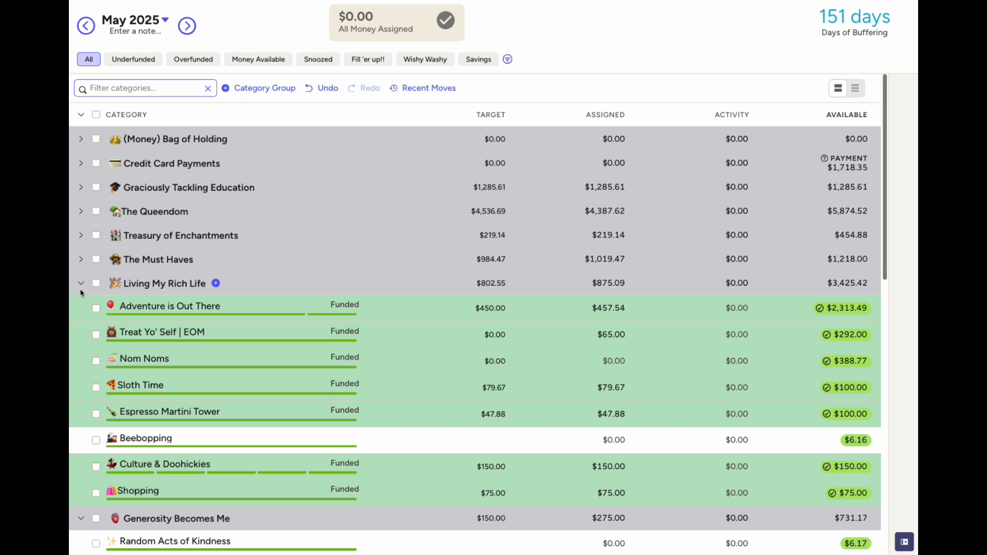
{"action": "left_click", "coordinate": [635, 307]}
{"action": "left_click", "coordinate": [636, 307]}
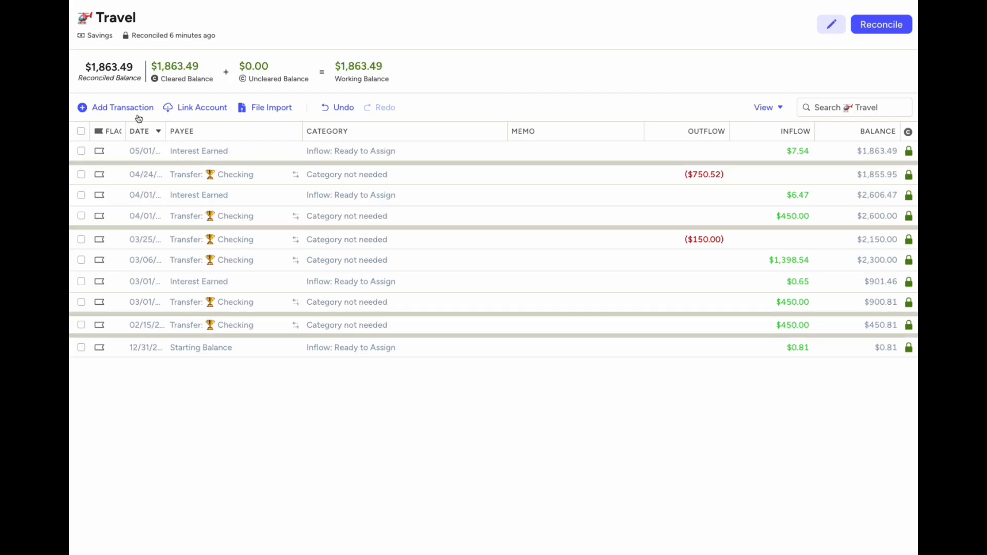
Record a $450 May 1 transfer from Checking into Travel and reconcile the Travel account
{"action": "left_click", "coordinate": [115, 107]}
{"action": "left_click", "coordinate": [200, 152]}
{"action": "left_click", "coordinate": [221, 192]}
{"action": "left_click", "coordinate": [779, 150]}
{"action": "type", "text": "450"}
{"action": "left_click", "coordinate": [769, 173]}
{"action": "left_click", "coordinate": [882, 24]}
{"action": "left_click", "coordinate": [846, 134]}
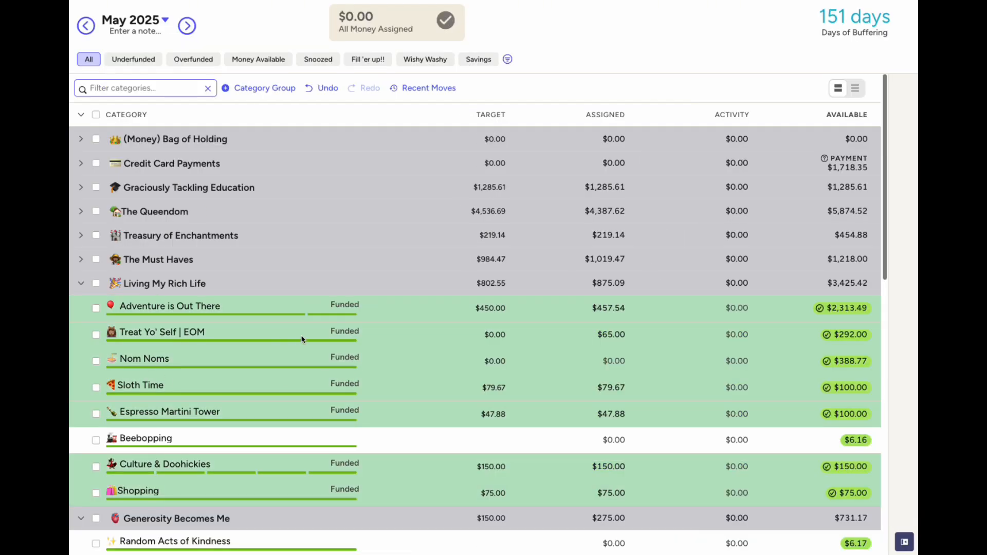
Collapse the remaining groups, review Retirement Roadmap's money moves, then start a new Checking transaction
{"action": "scroll", "coordinate": [366, 368], "scroll_direction": "down", "scroll_amount": 2}
{"action": "left_click", "coordinate": [80, 188]}
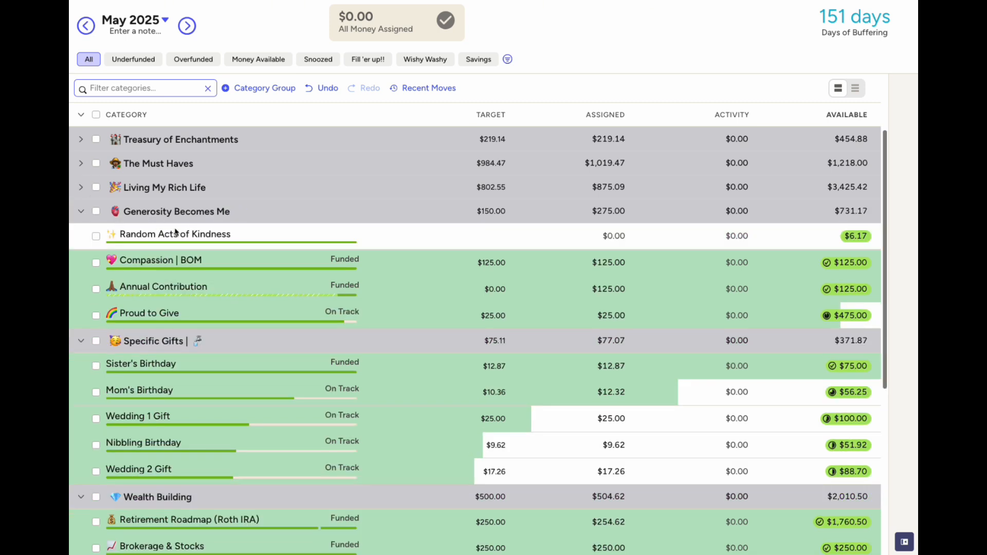
{"action": "left_click", "coordinate": [81, 211]}
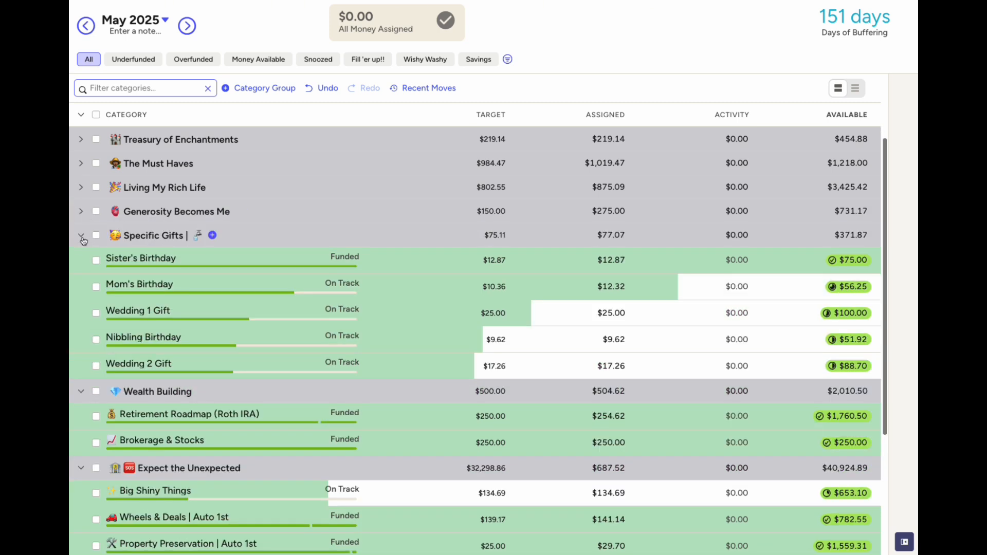
{"action": "left_click", "coordinate": [81, 234]}
{"action": "left_click", "coordinate": [602, 282]}
{"action": "left_click", "coordinate": [635, 283]}
{"action": "left_click", "coordinate": [636, 283]}
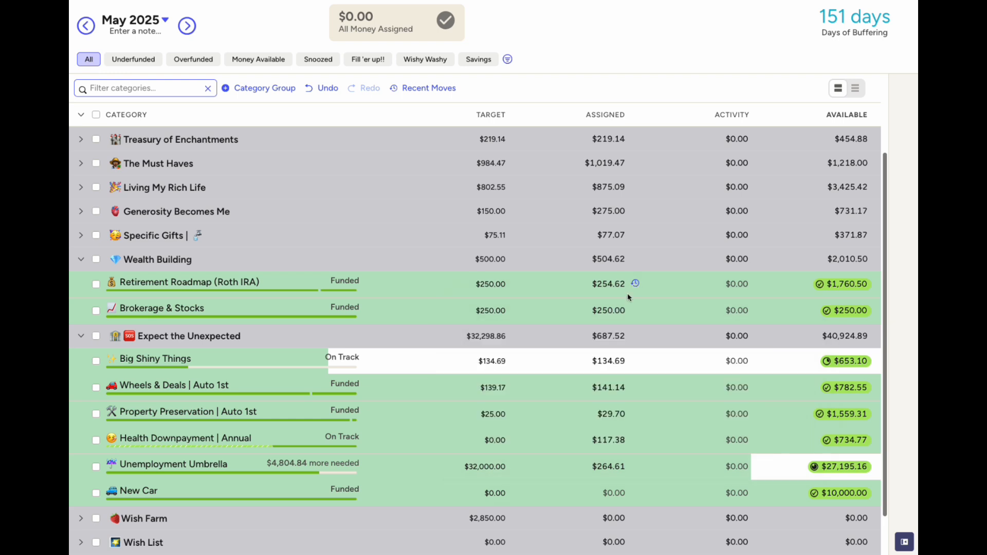
{"action": "left_click", "coordinate": [81, 259]}
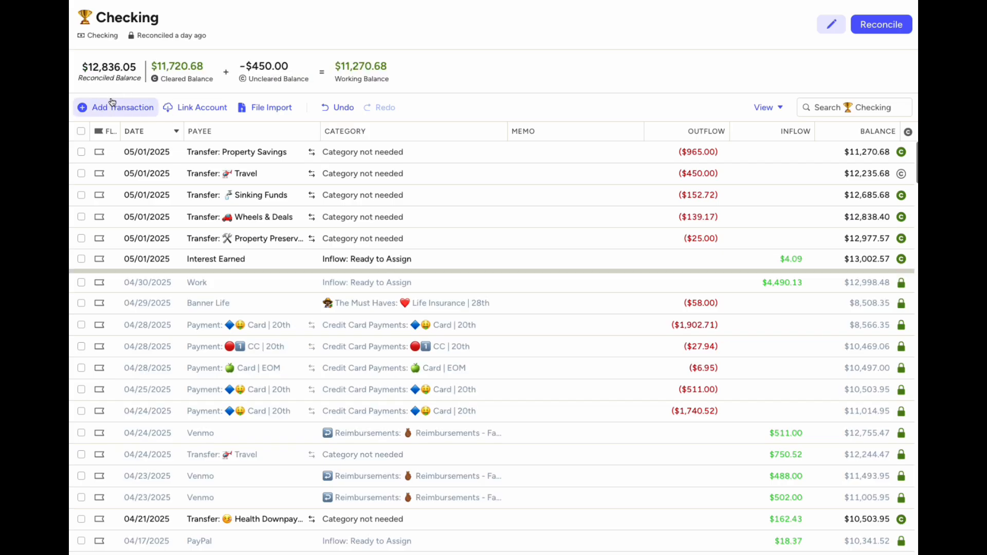
{"action": "left_click", "coordinate": [115, 107]}
{"action": "left_click", "coordinate": [231, 153]}
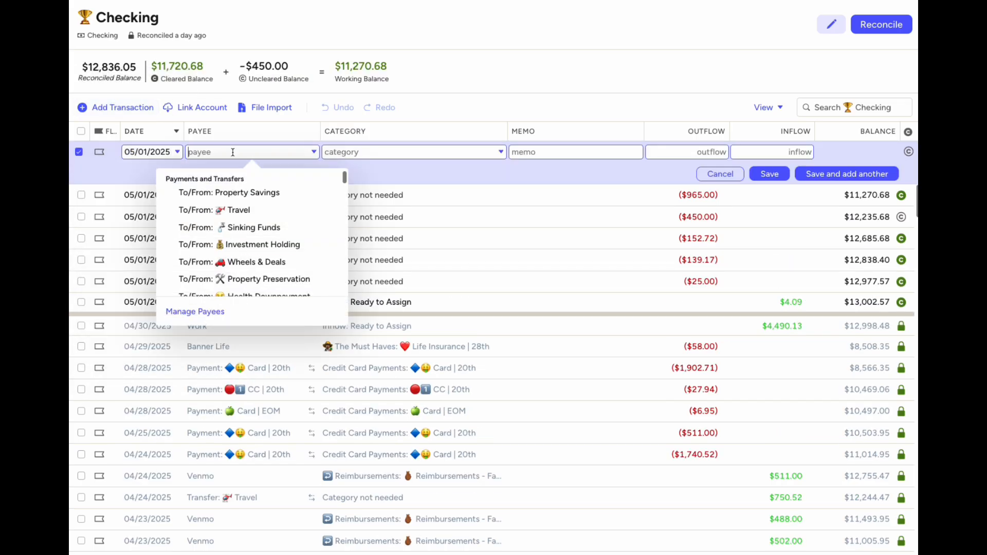
Record a $250 May 1 transfer from Checking to Investment Holding
{"action": "left_click", "coordinate": [309, 245]}
{"action": "left_click", "coordinate": [703, 152]}
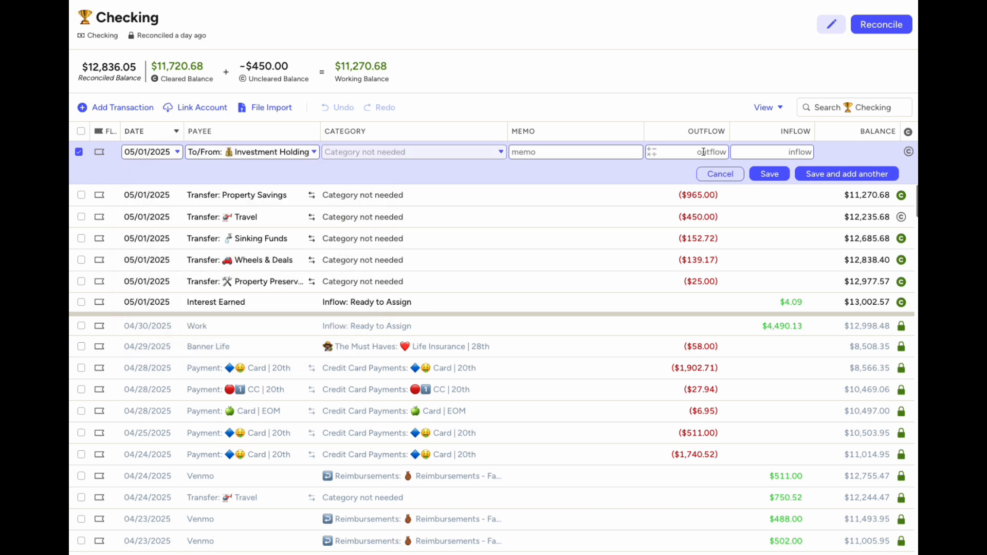
{"action": "type", "text": "250"}
{"action": "left_click", "coordinate": [770, 174]}
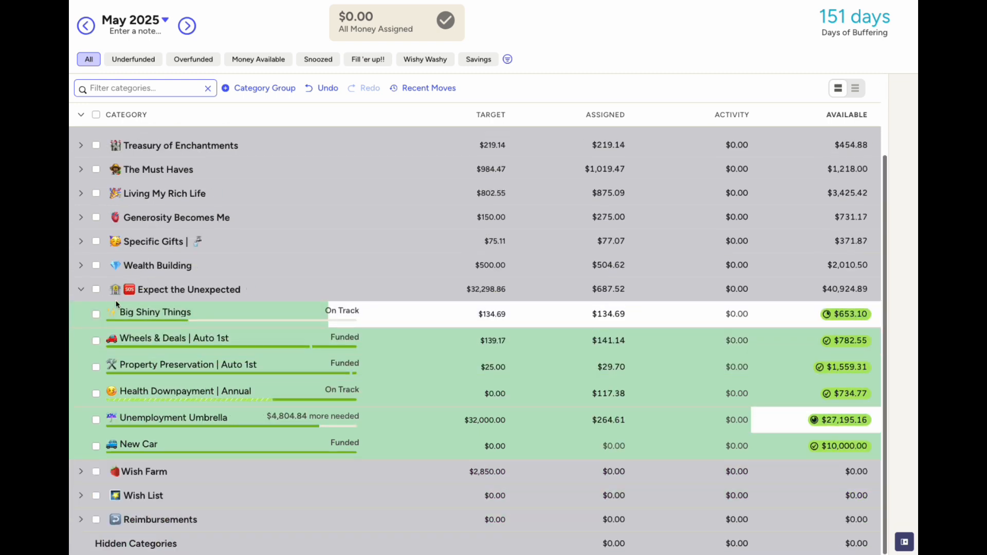
Review the recent moves into Wheels & Deals and Health Downpayment
{"action": "left_click", "coordinate": [636, 341]}
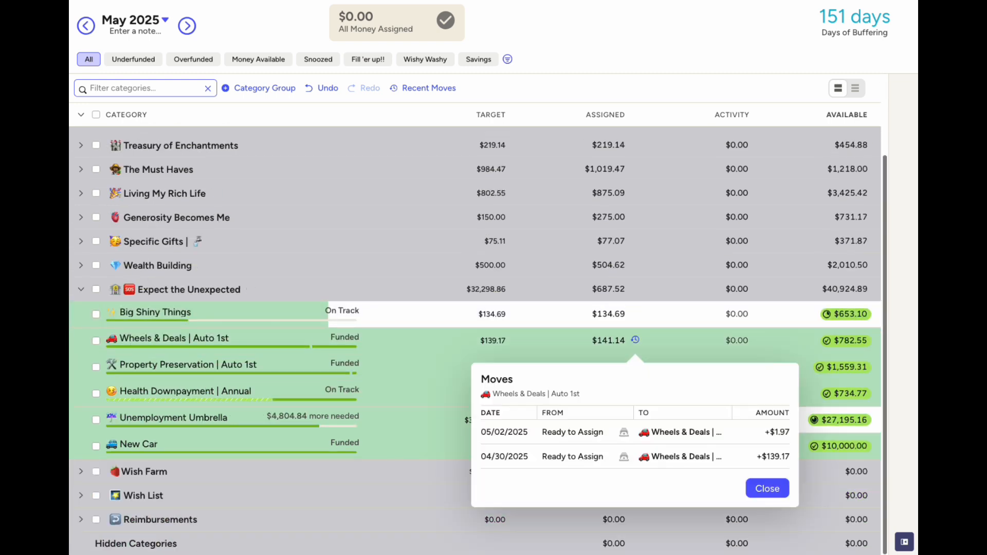
{"action": "left_click", "coordinate": [767, 488]}
{"action": "left_click", "coordinate": [635, 393]}
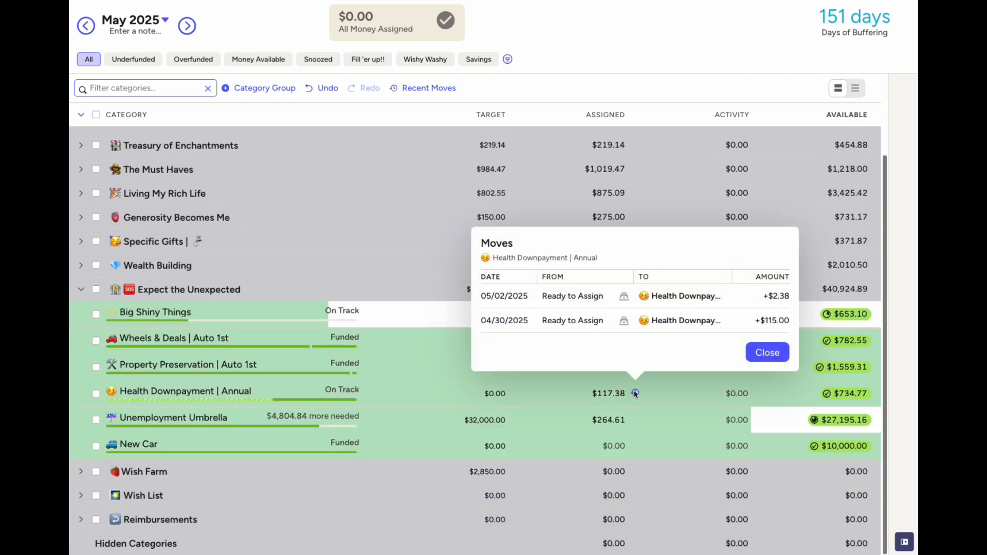
{"action": "left_click", "coordinate": [766, 352]}
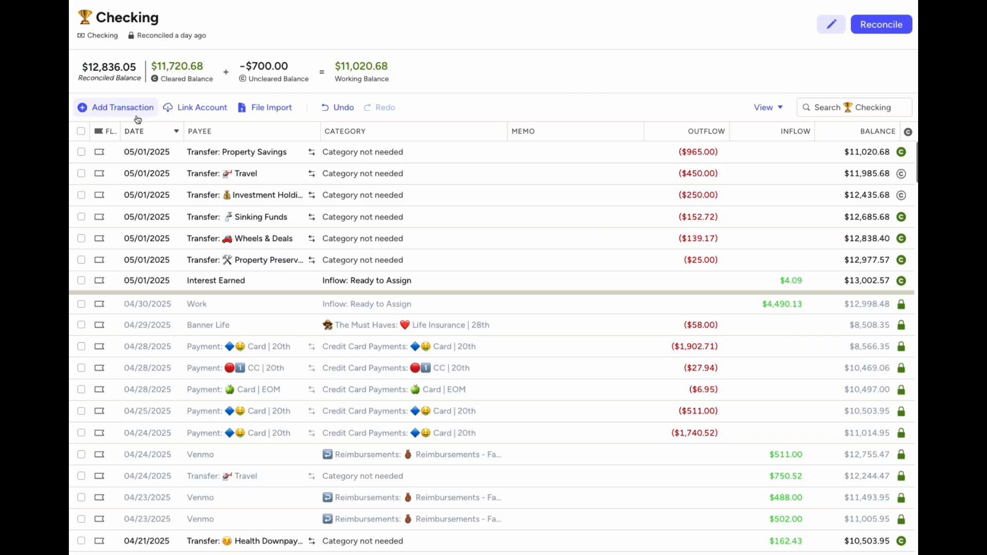
Record a $115 May 1 transfer from Checking to Health Downpayment, then view Unemployment Umbrella's recent moves
{"action": "left_click", "coordinate": [85, 109]}
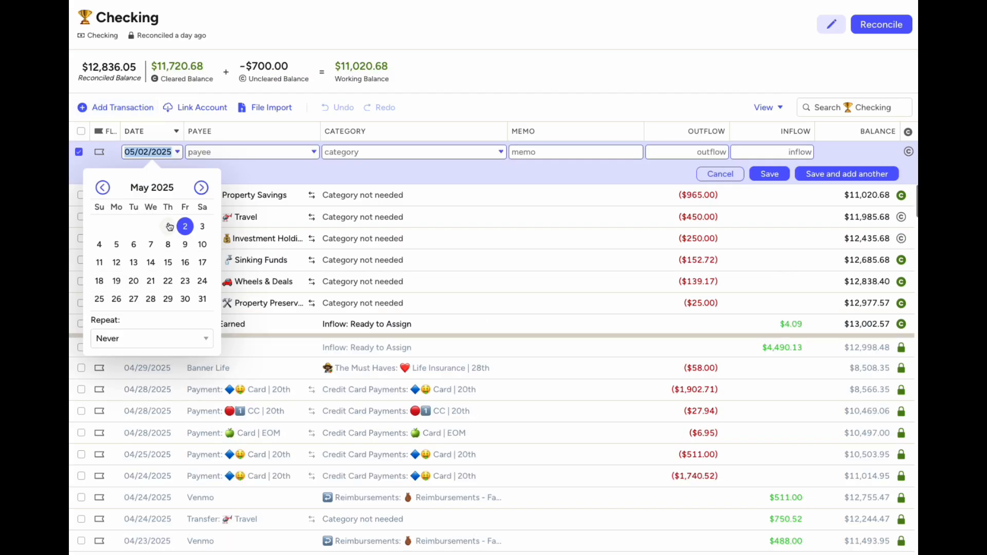
{"action": "left_click", "coordinate": [217, 156]}
{"action": "scroll", "coordinate": [206, 227], "scroll_direction": "down", "scroll_amount": 1}
{"action": "left_click", "coordinate": [260, 244]}
{"action": "left_click", "coordinate": [667, 152]}
{"action": "type", "text": "115"}
{"action": "left_click", "coordinate": [770, 173]}
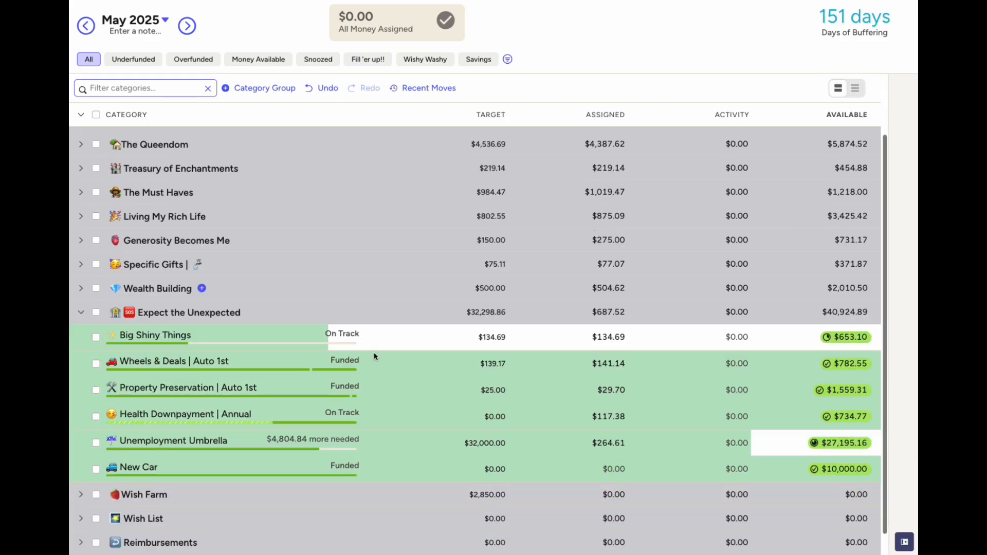
{"action": "scroll", "coordinate": [384, 406], "scroll_direction": "down", "scroll_amount": 1}
{"action": "left_click", "coordinate": [636, 419]}
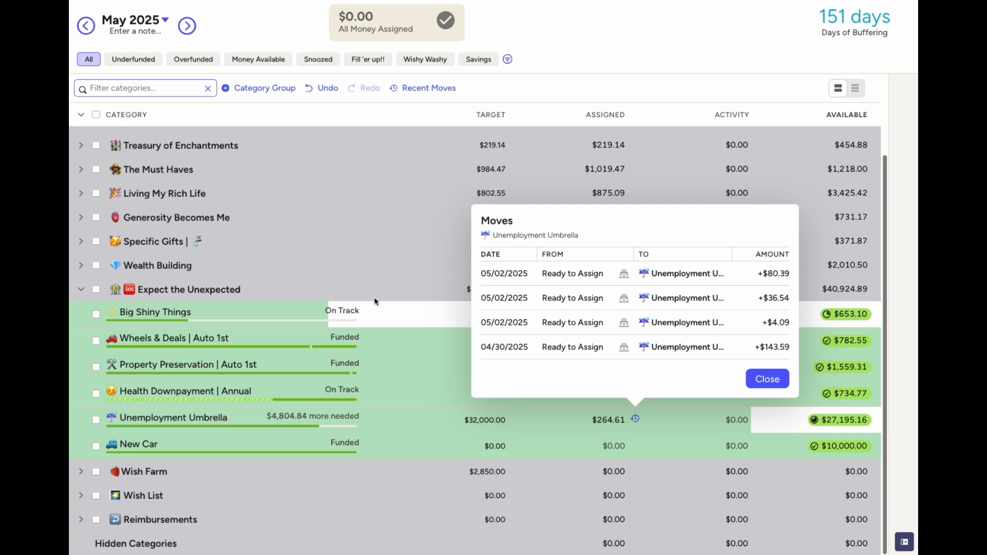
Add Unemployment Umbrella's two moves, 143.59 + 4.09, on the calculator to get 147.68
{"action": "left_click_drag", "start_coordinate": [133, 211], "coordinate": [265, 249]}
{"action": "type", "text": "143.59+4.09"}
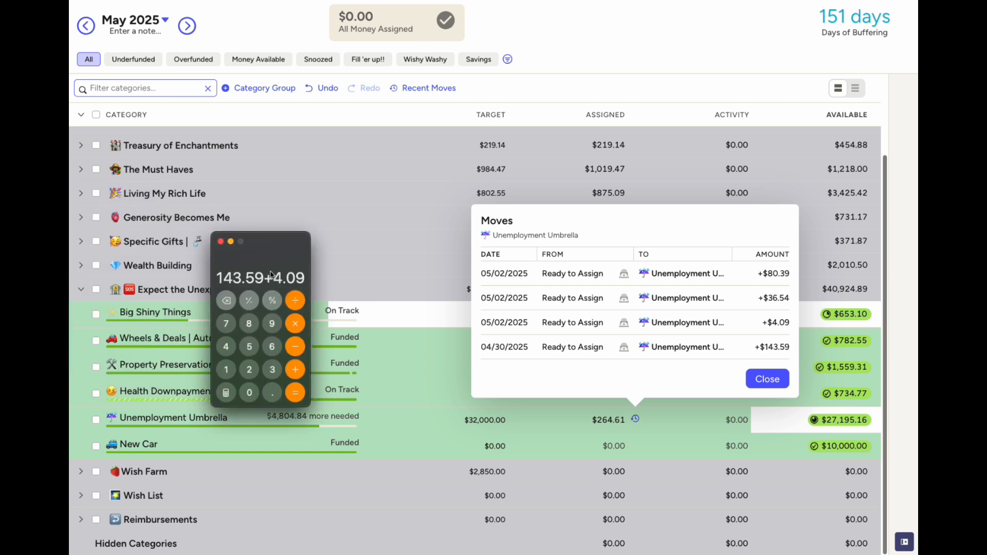
{"action": "key", "text": "Return"}
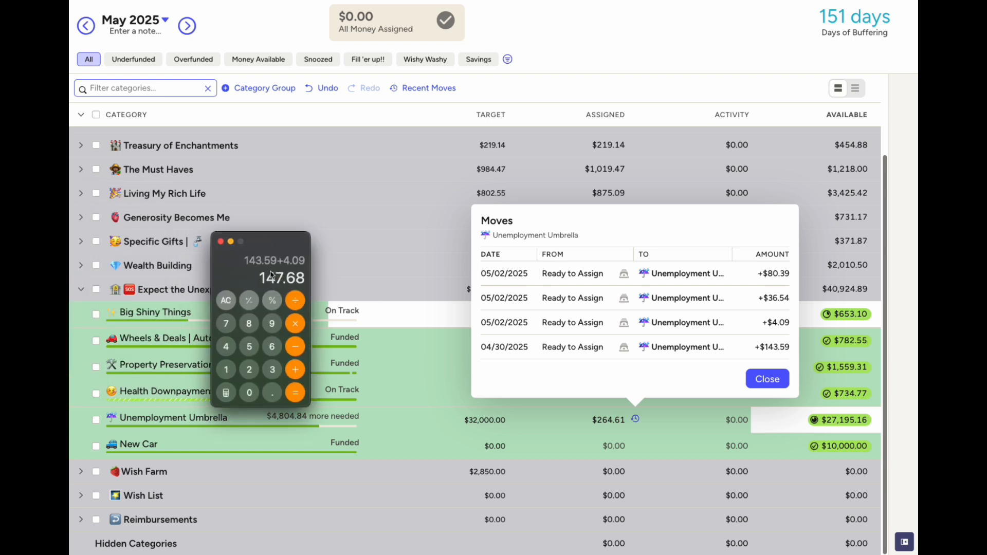
{"action": "left_click_drag", "start_coordinate": [276, 254], "coordinate": [640, 147]}
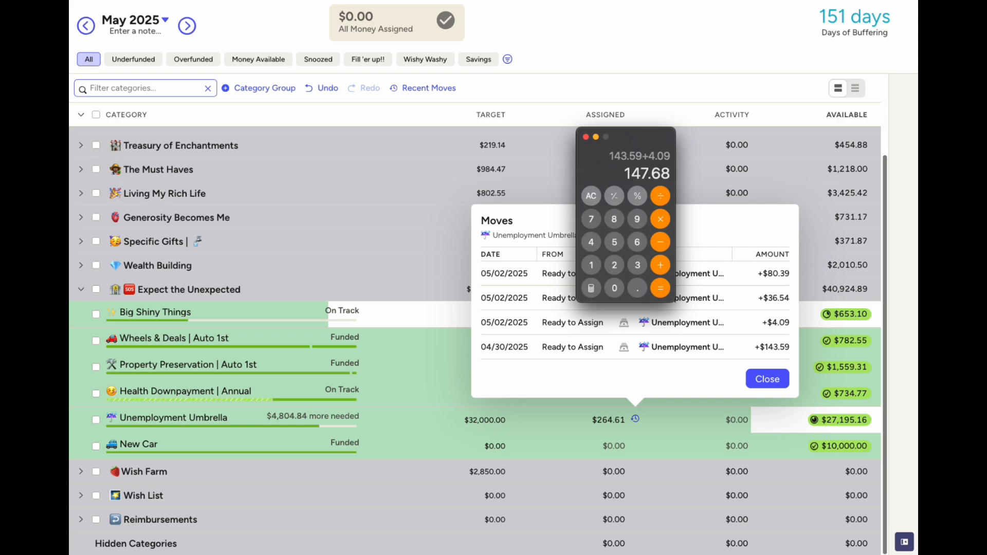
{"action": "left_click", "coordinate": [80, 225]}
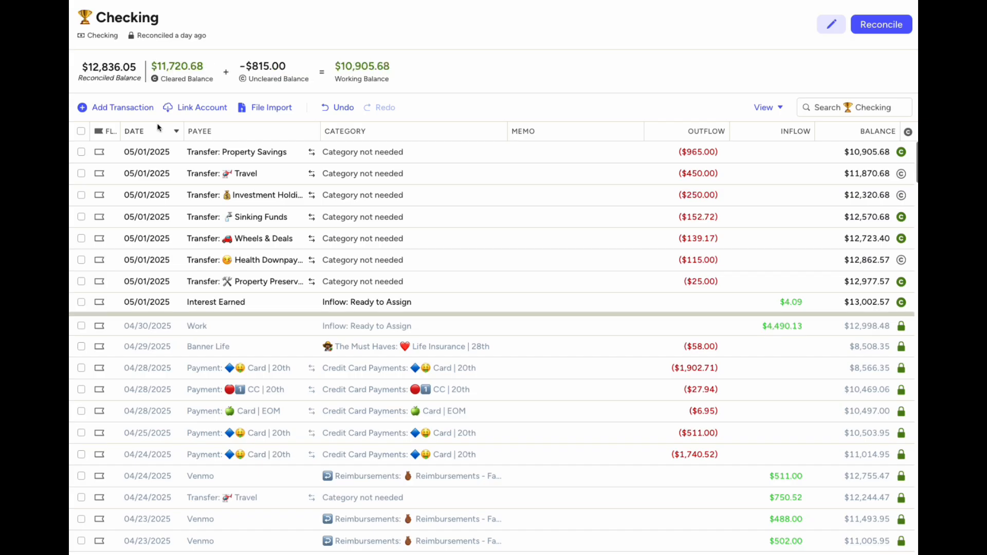
Record a $147.68 May 1 transfer from Checking to UU 1
{"action": "left_click", "coordinate": [136, 112]}
{"action": "left_click", "coordinate": [163, 228]}
{"action": "scroll", "coordinate": [247, 249], "scroll_direction": "down", "scroll_amount": 1}
{"action": "left_click", "coordinate": [247, 251]}
{"action": "left_click", "coordinate": [681, 150]}
{"action": "type", "text": "147.68"}
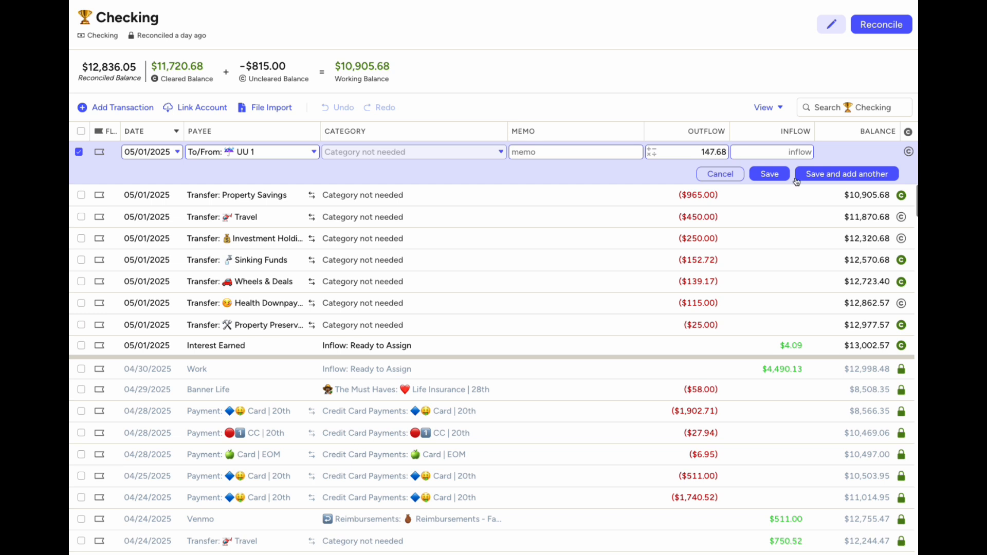
{"action": "left_click", "coordinate": [769, 174]}
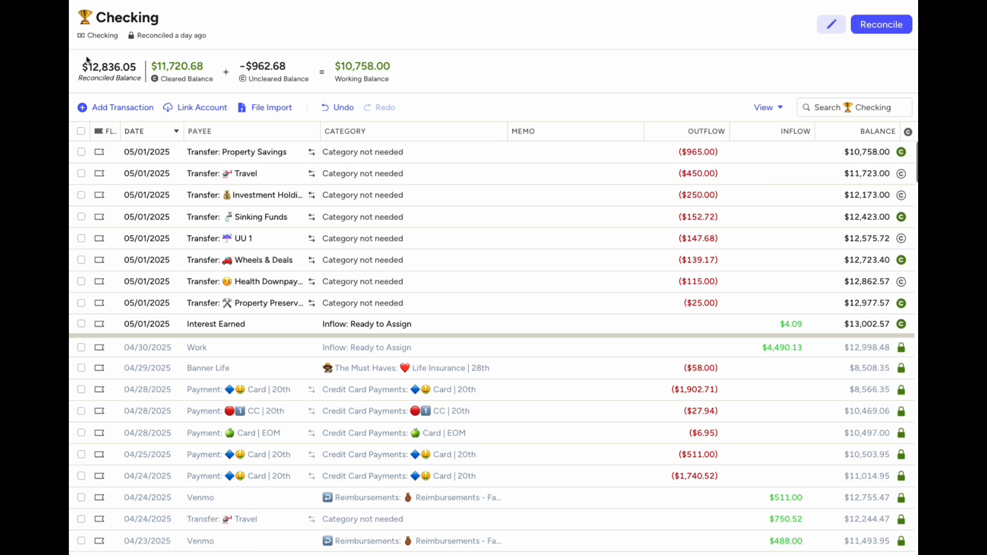
Collapse Expect the Unexpected, then expand all category groups and scroll through the full May list
{"action": "scroll", "coordinate": [203, 256], "scroll_direction": "down", "scroll_amount": 2}
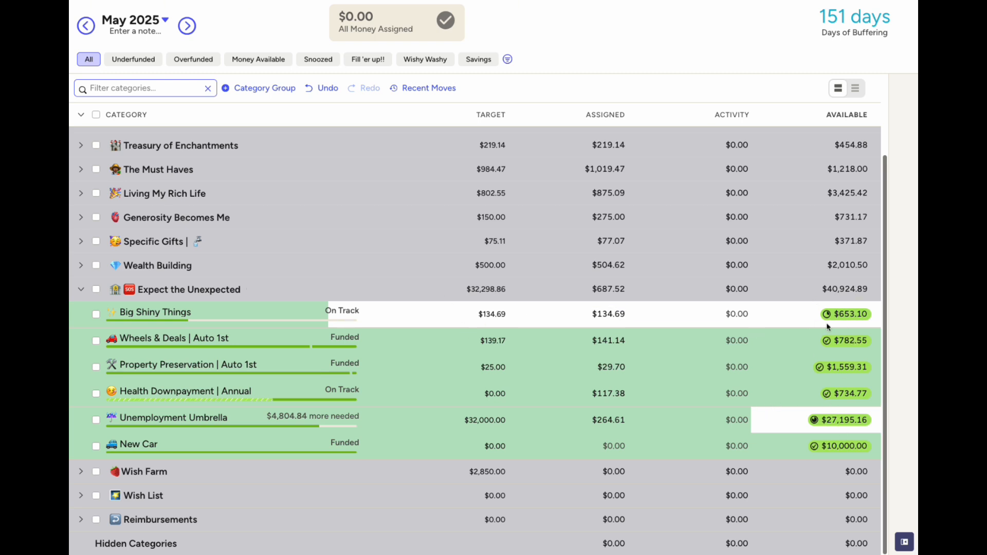
{"action": "left_click", "coordinate": [83, 291]}
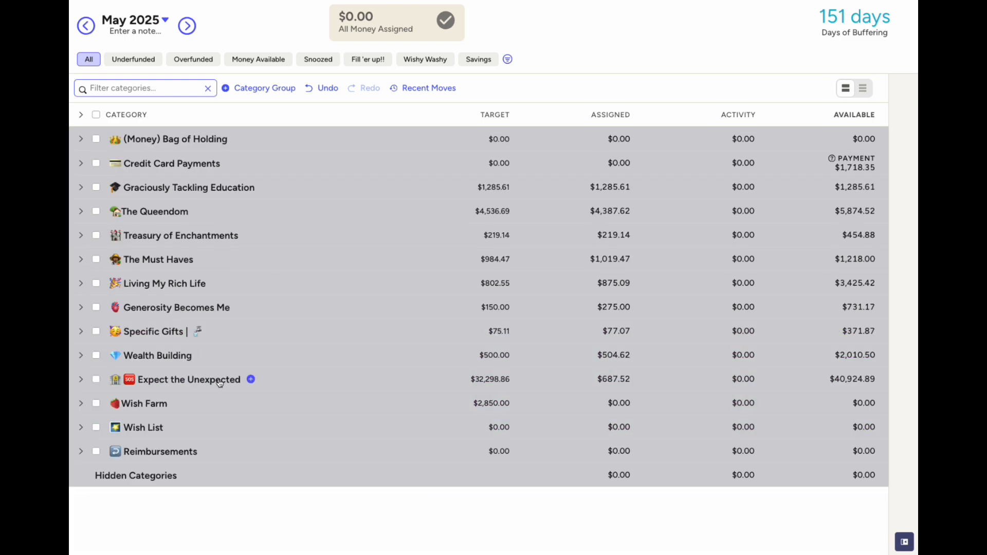
{"action": "left_click", "coordinate": [81, 114]}
{"action": "scroll", "coordinate": [404, 312], "scroll_direction": "down", "scroll_amount": 3}
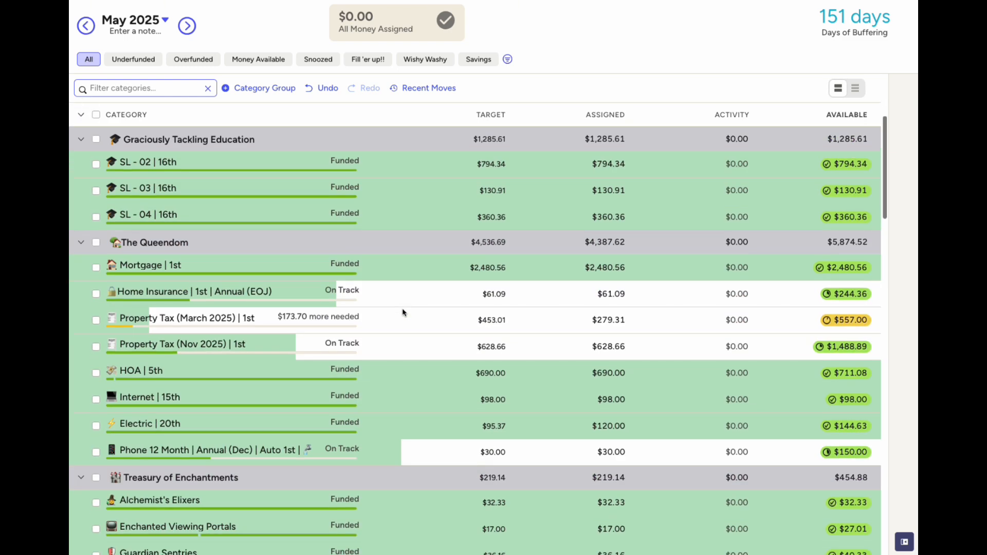
{"action": "scroll", "coordinate": [404, 312], "scroll_direction": "down", "scroll_amount": 5}
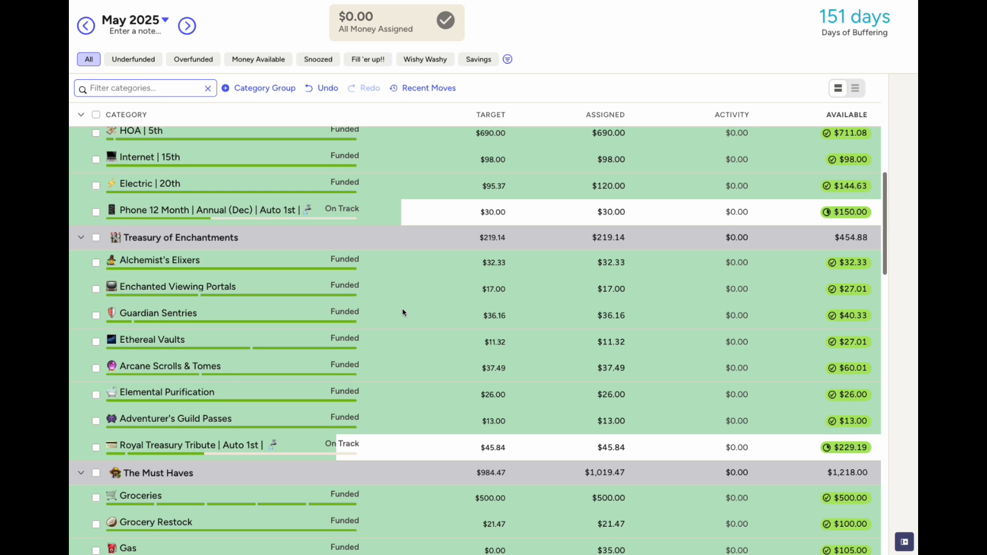
{"action": "scroll", "coordinate": [403, 313], "scroll_direction": "down", "scroll_amount": 3}
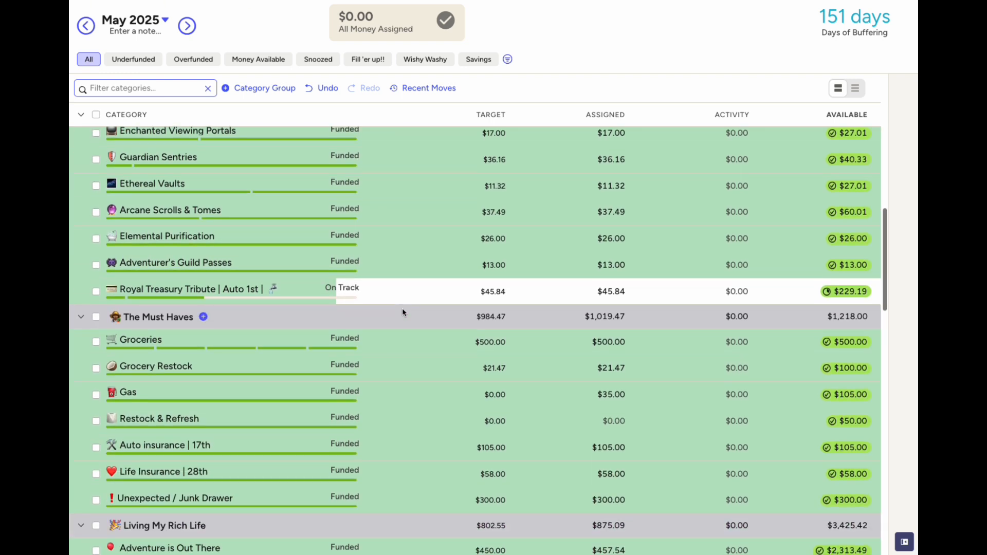
{"action": "scroll", "coordinate": [403, 312], "scroll_direction": "up", "scroll_amount": 15}
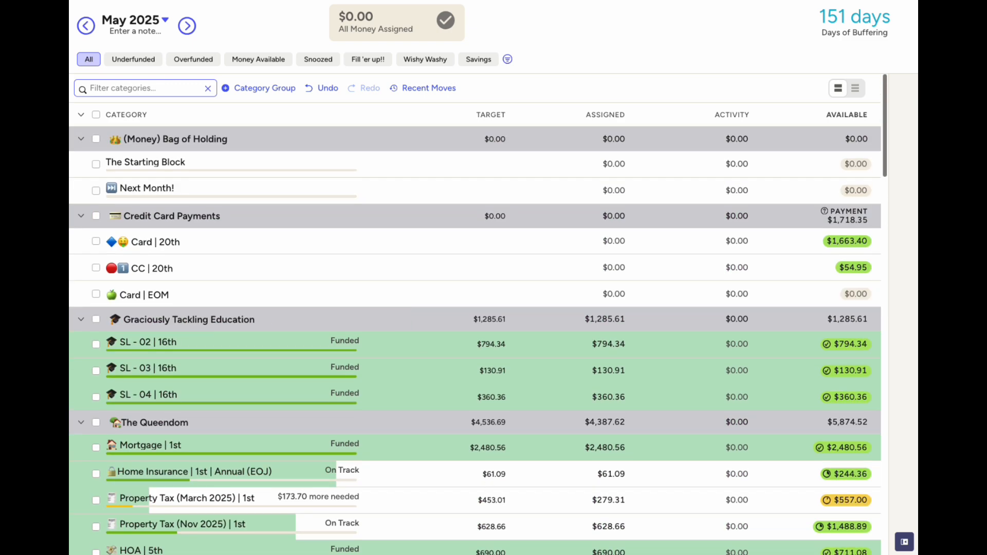